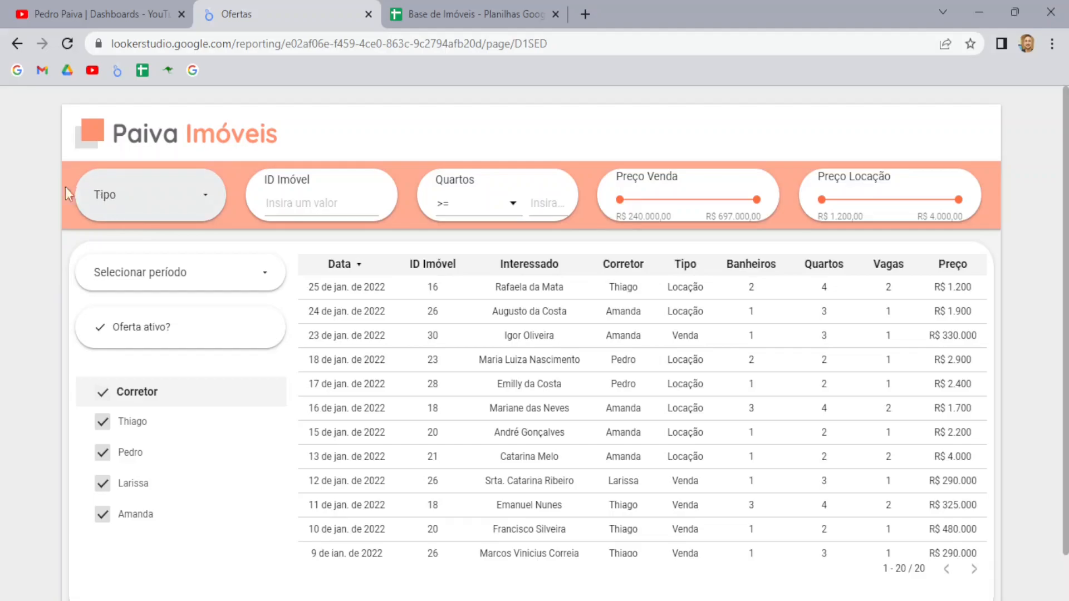
Step: Examine the Tipo, ID Imóvel and period filters of the Ofertas report
left_click(210, 200)
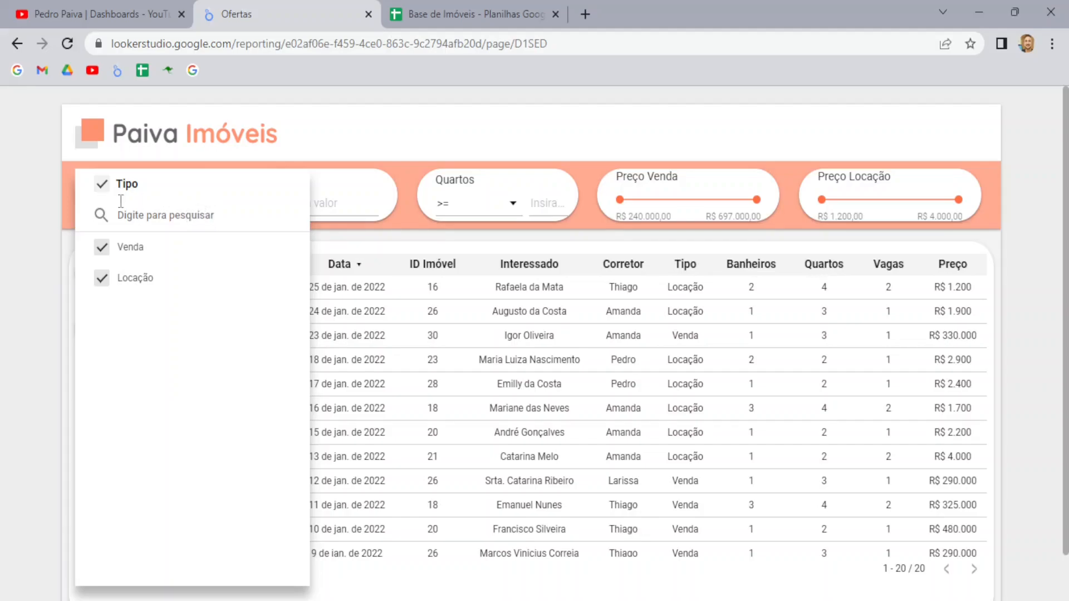
left_click(42, 214)
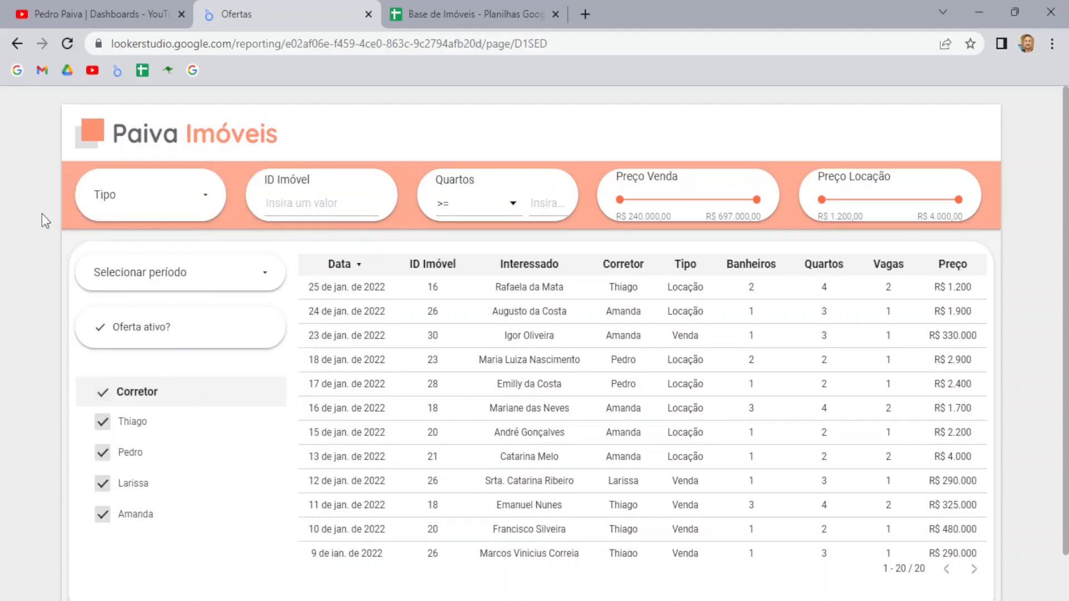
left_click(206, 201)
left_click(377, 208)
left_click(269, 275)
left_click(47, 223)
Step: Switch to the YouTube channel page and look through its video list
left_click(108, 5)
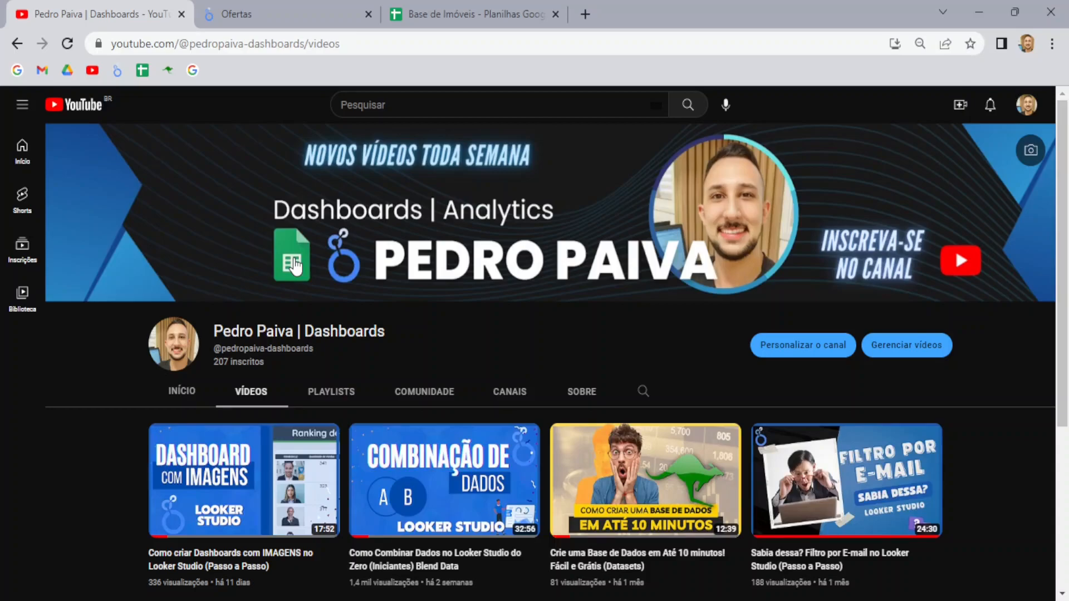
scroll(204, 368, "down", 3)
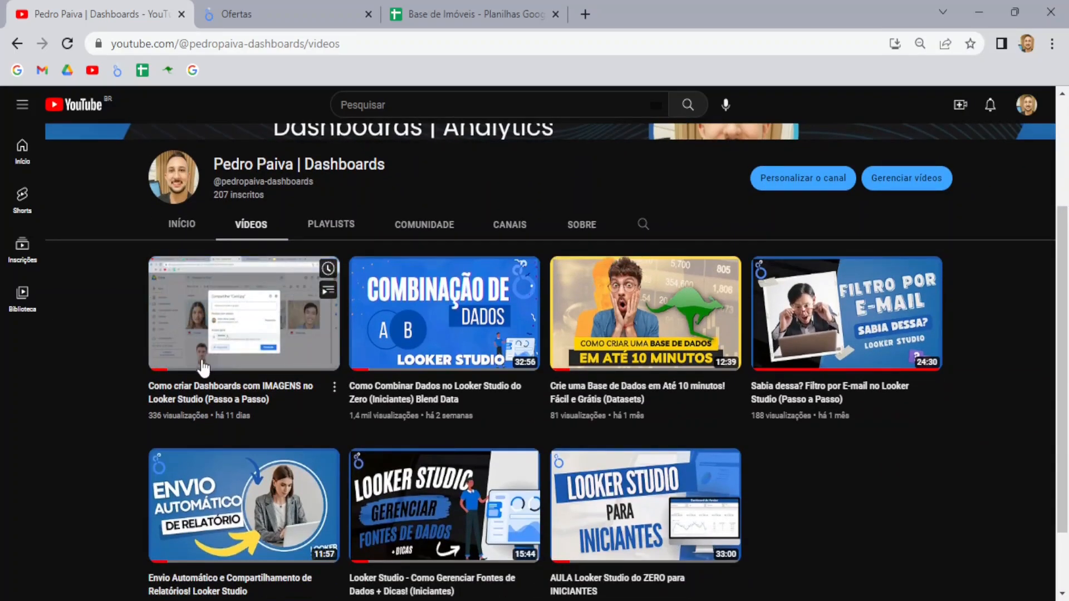
scroll(204, 367, "up", 3)
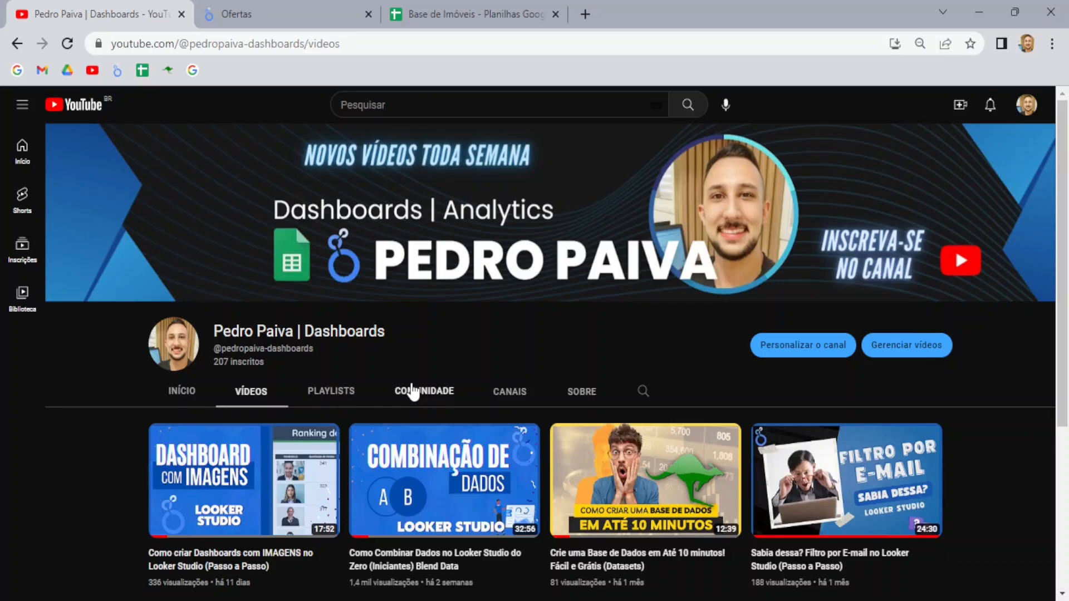
Step: Return to the Ofertas report in Looker Studio and look over its filters and offers table
key("ctrl+Tab")
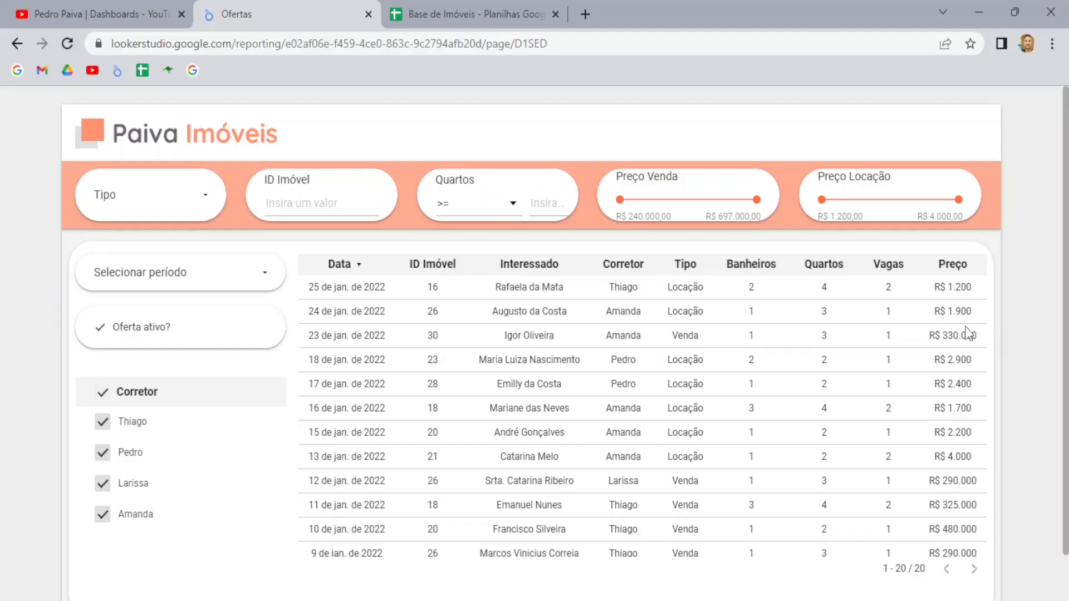
scroll(625, 333, "down", 2)
scroll(635, 351, "up", 1)
scroll(641, 361, "up", 1)
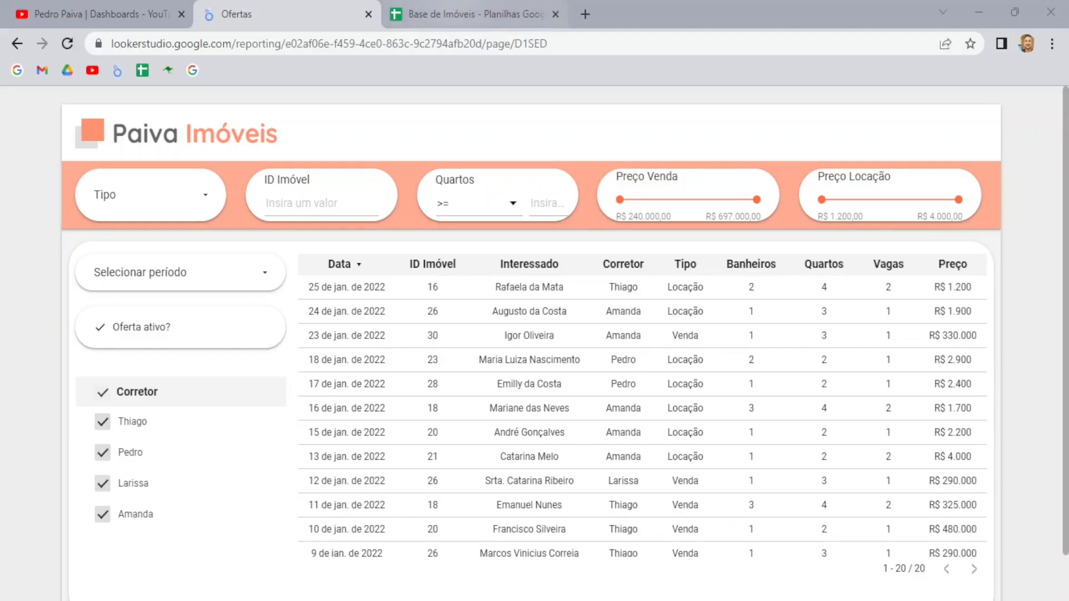
Step: Switch to the Base de Imóveis spreadsheet in Google Sheets and review its Imóveis, Venda, Locação and Ofertas sheets
left_click(458, 13)
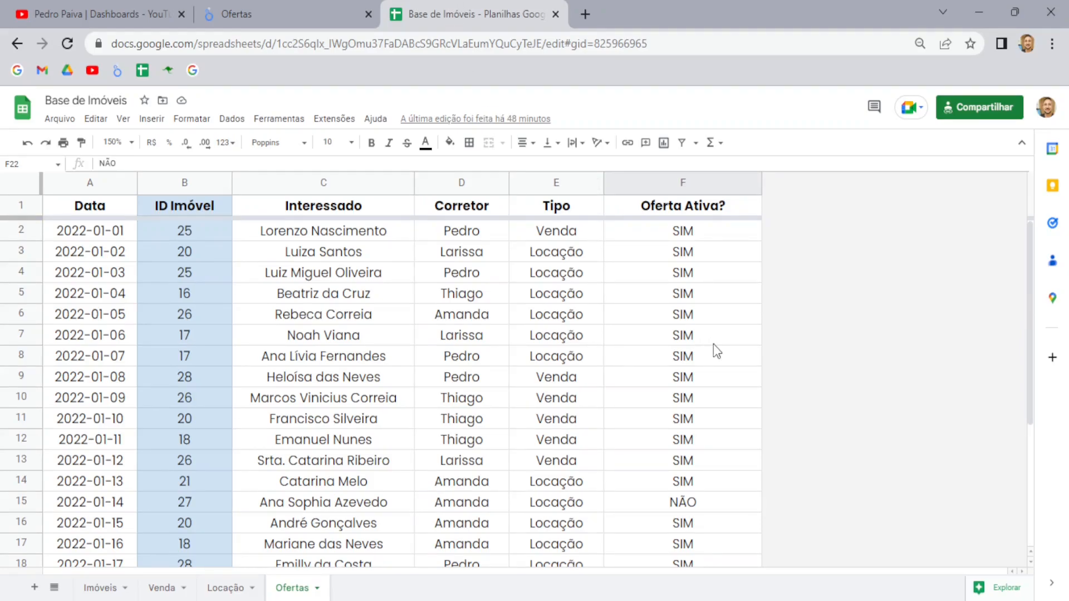
left_click(96, 589)
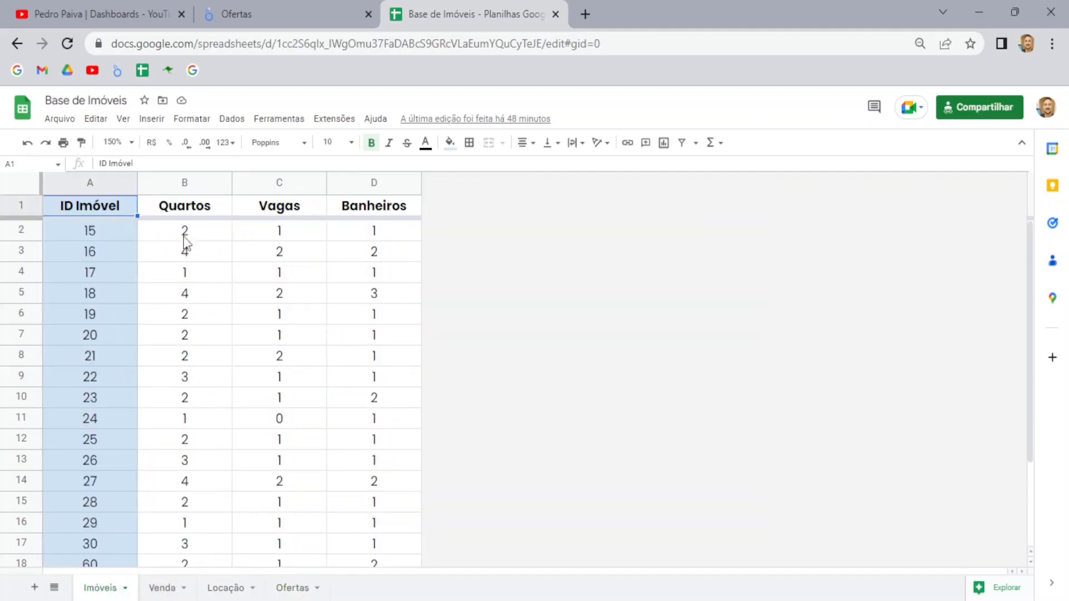
left_click(159, 591)
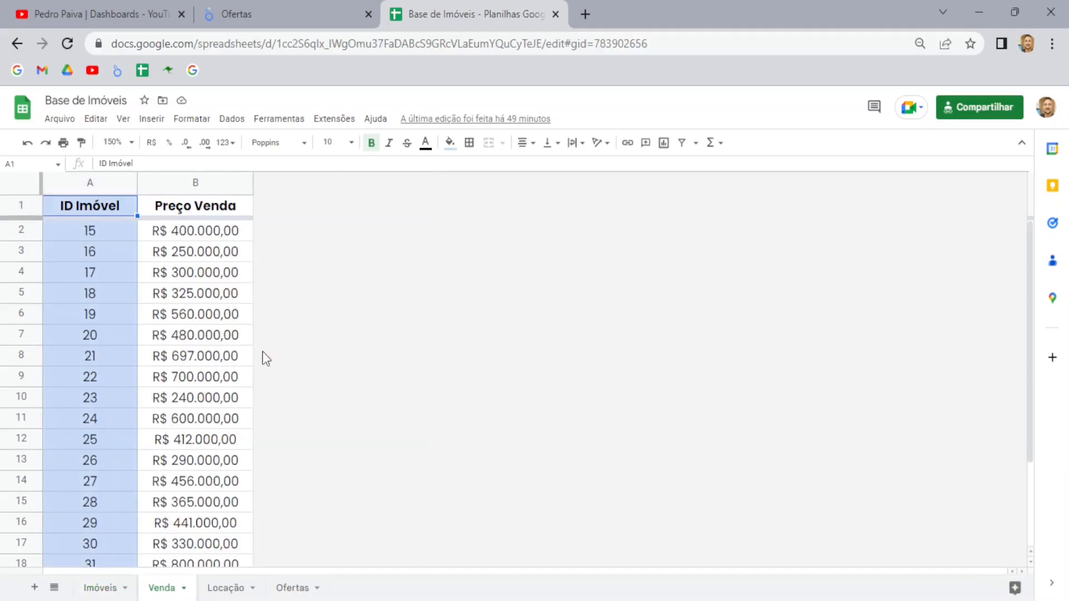
left_click(221, 590)
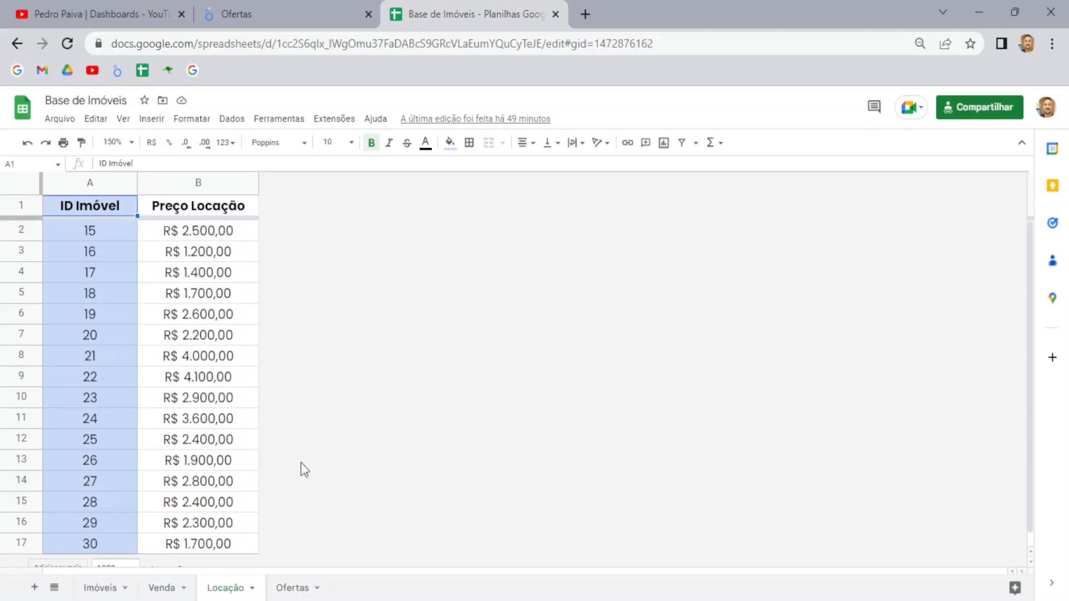
left_click(293, 596)
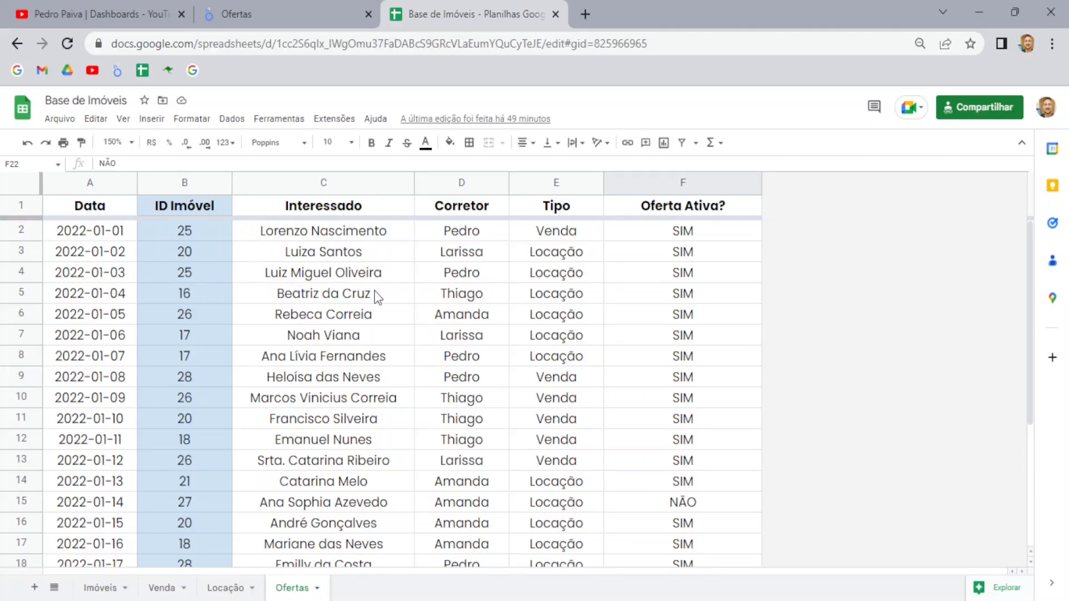
Step: Go back to the Ofertas report in Looker Studio, enter edit mode and view the control types that can be added
left_click(323, 4)
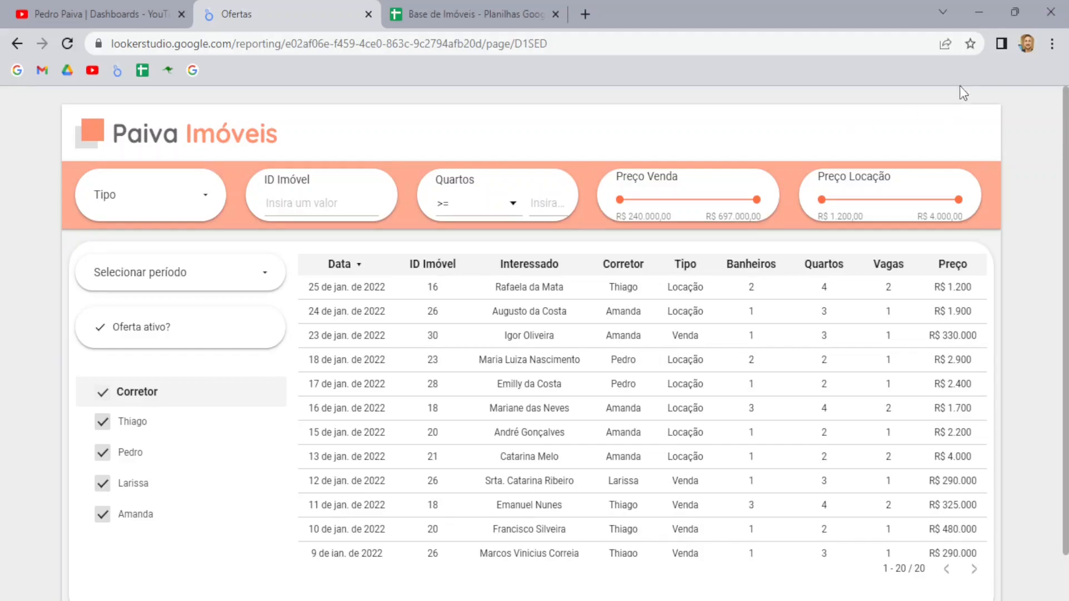
mouse_move(949, 122)
left_click(890, 124)
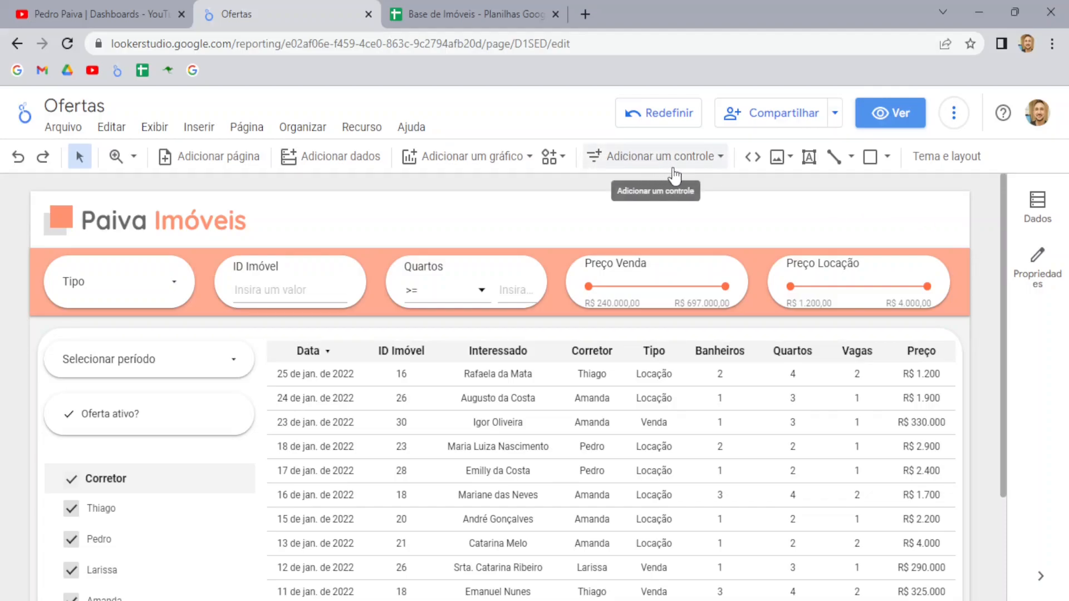
left_click(716, 157)
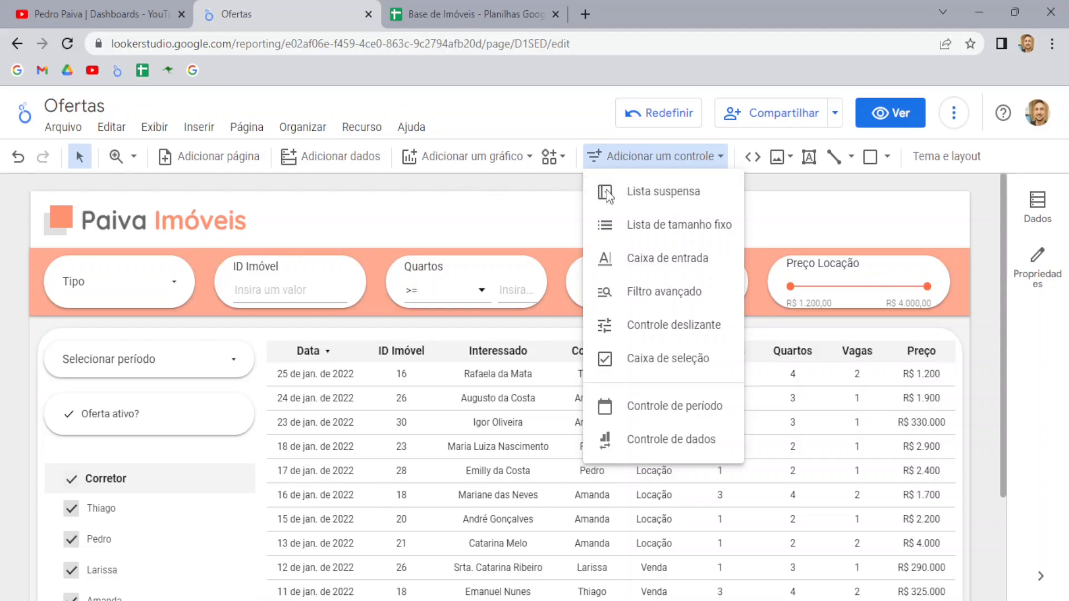
left_click(444, 194)
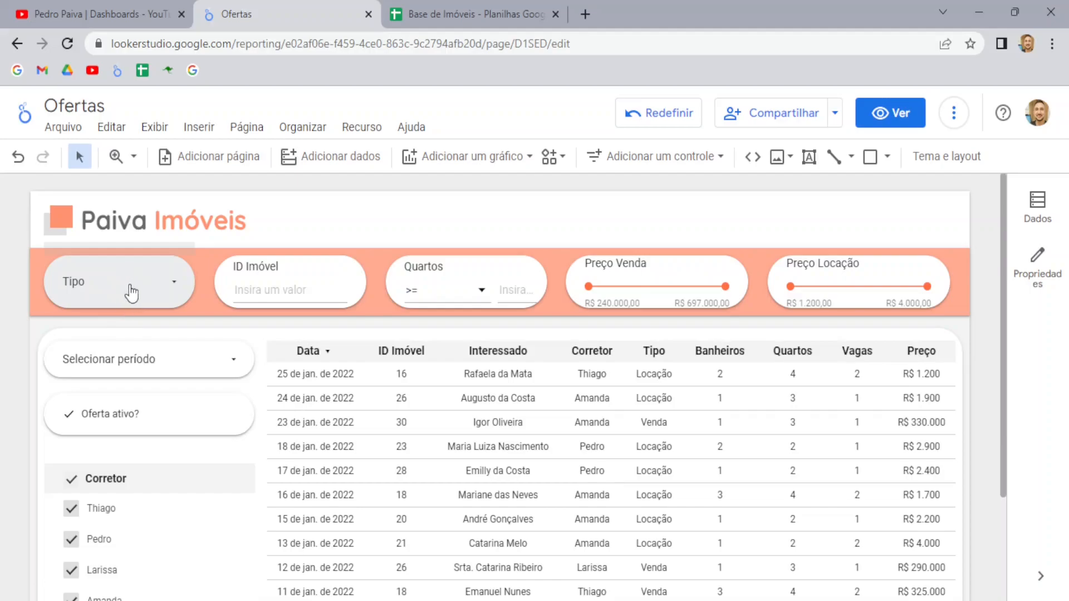
Step: Switch the report to view mode and filter Tipo to Venda only
left_click(890, 113)
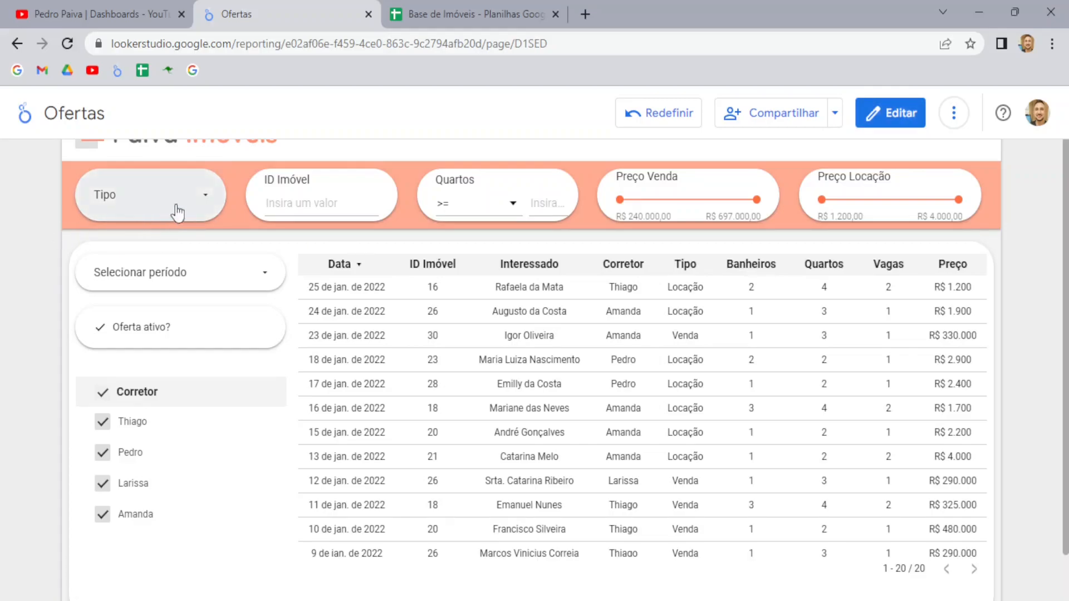
left_click(207, 205)
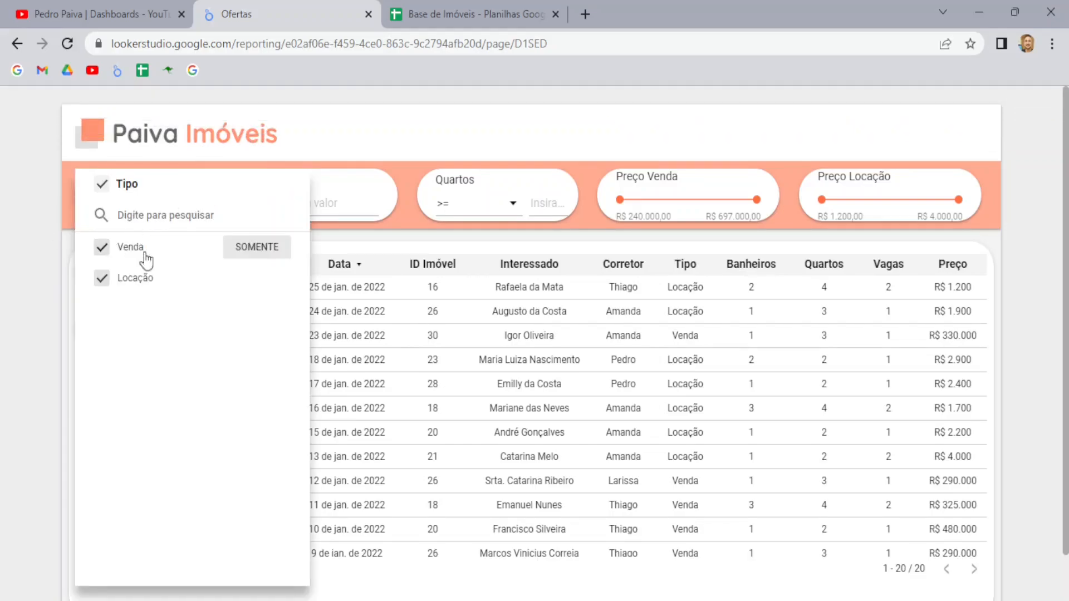
left_click(242, 247)
left_click(35, 249)
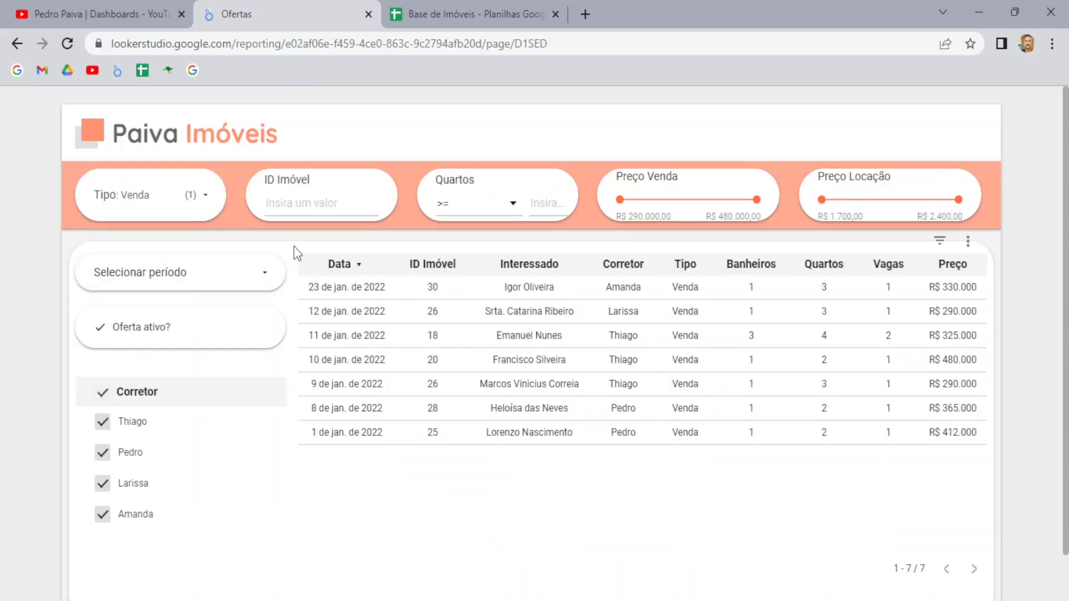
Step: Set the Tipo filter to Locação only
left_click(207, 200)
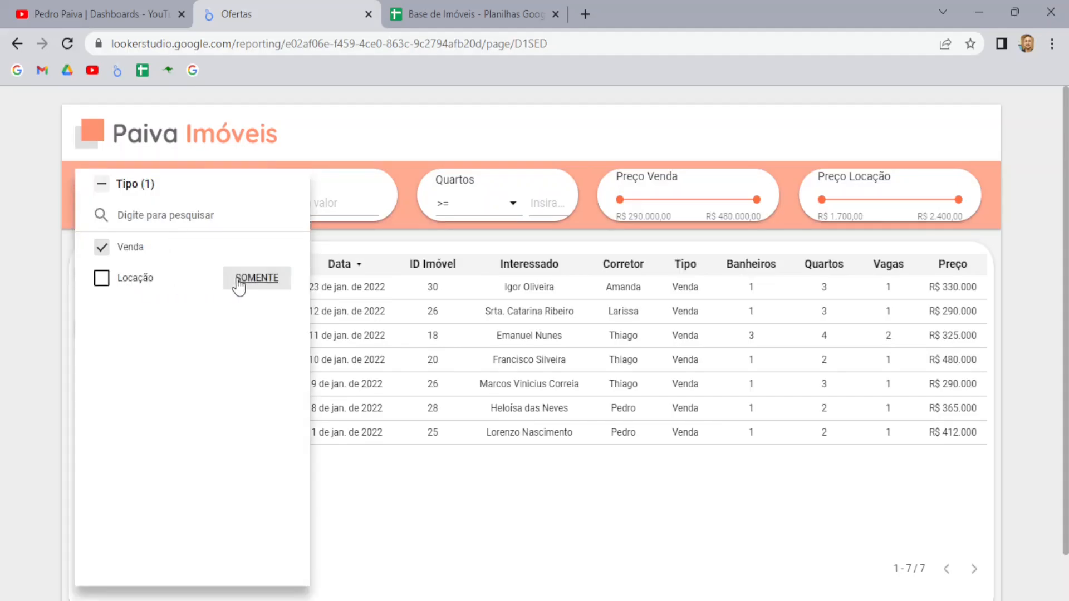
left_click(247, 277)
left_click(35, 282)
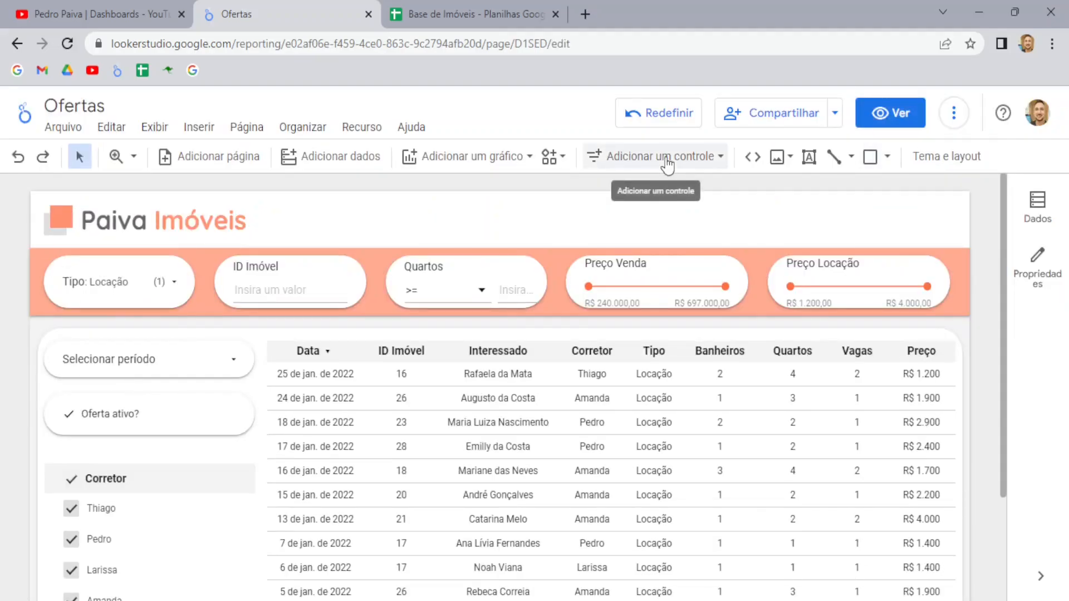
Step: Check the Lista de tamanho fixo control type in edit mode and return the report to view mode
left_click(660, 157)
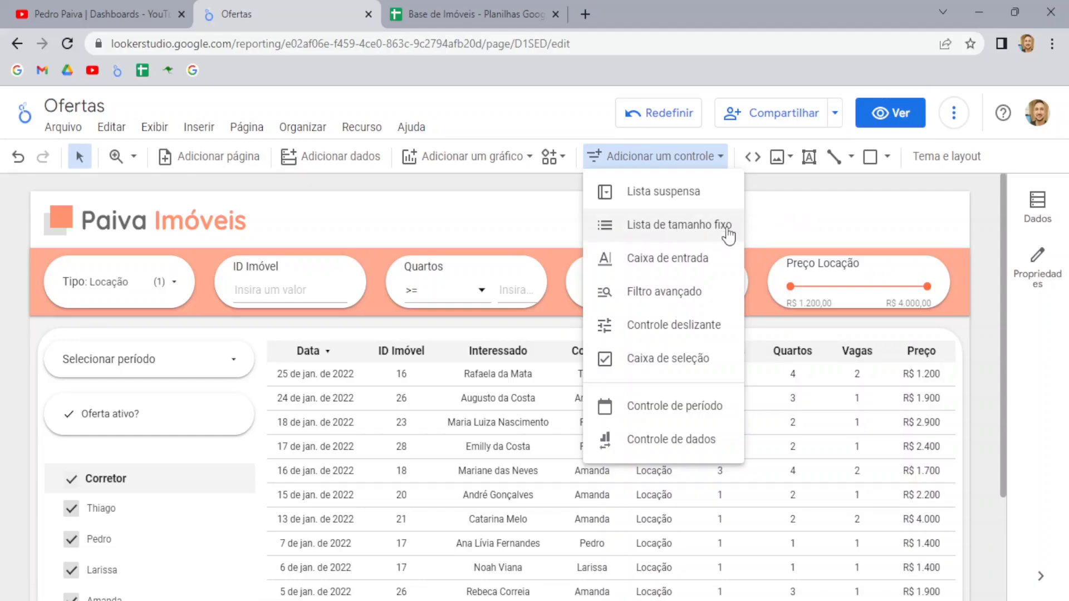
left_click(784, 228)
left_click(891, 113)
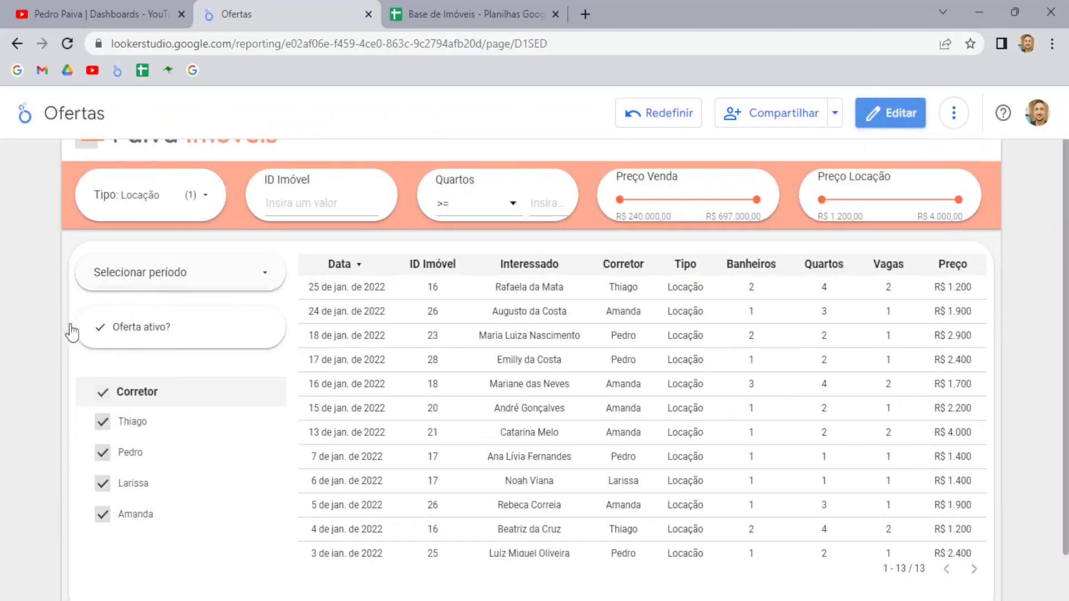
Step: Compare the Corretor fixed-size list with the Tipo drop-down filter
scroll(132, 343, "down", 1)
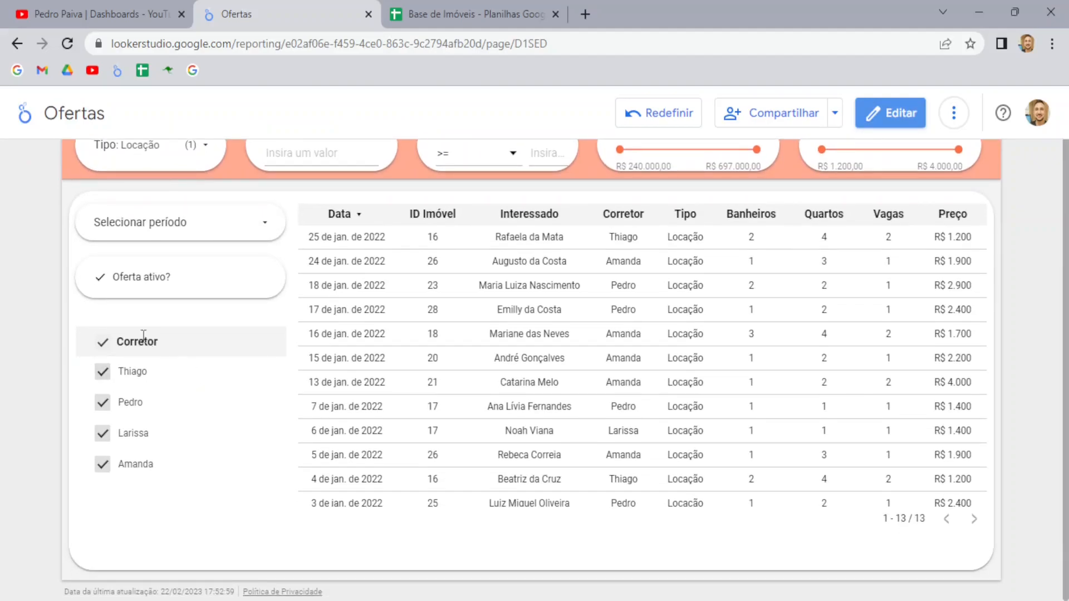
mouse_move(105, 378)
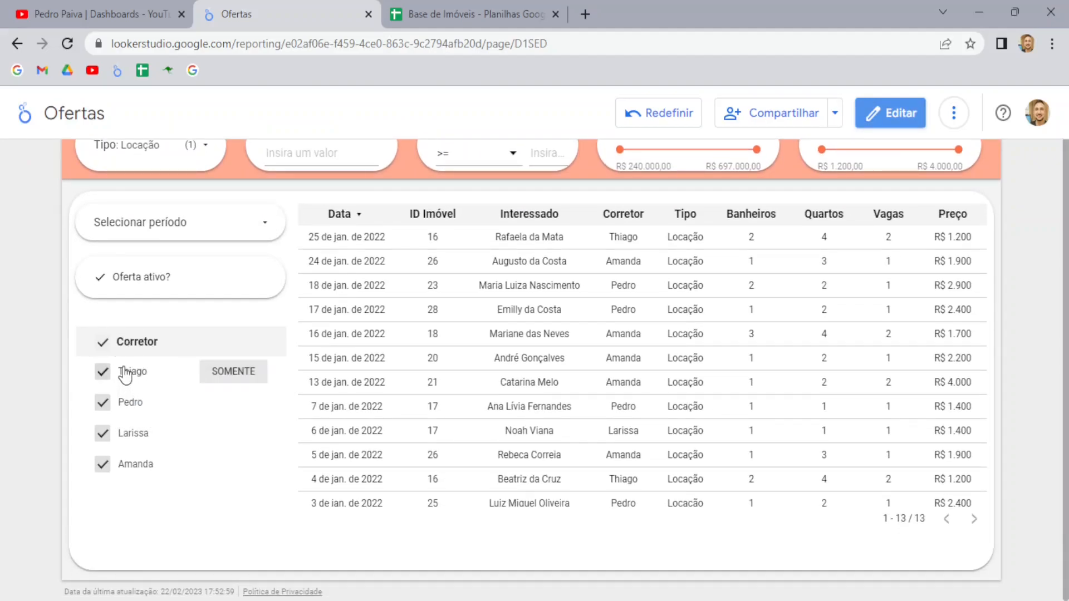
mouse_move(137, 462)
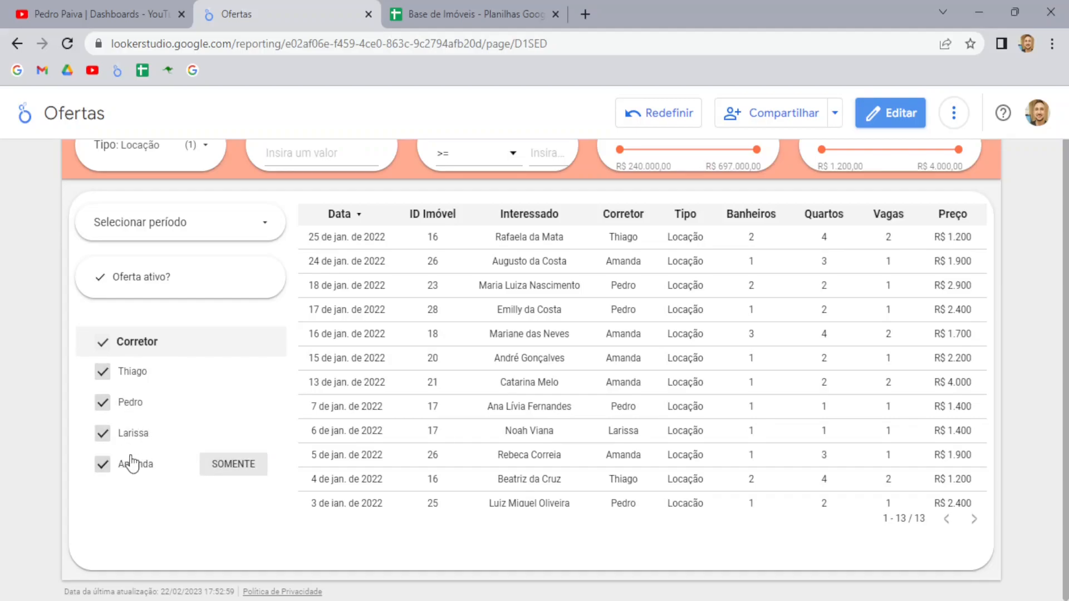
scroll(79, 421, "up", 1)
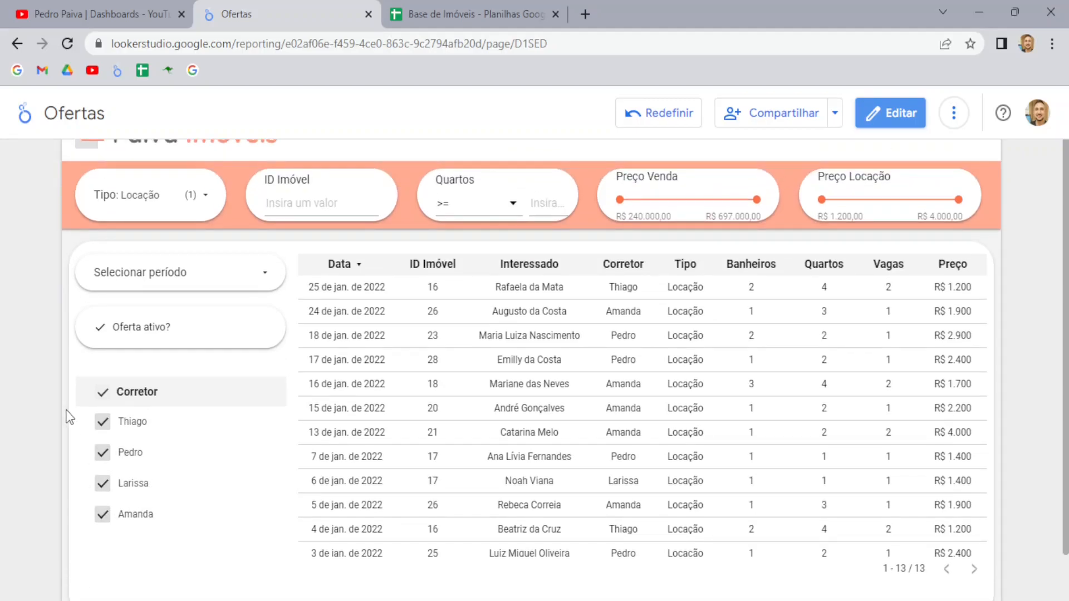
left_click(206, 201)
left_click(19, 277)
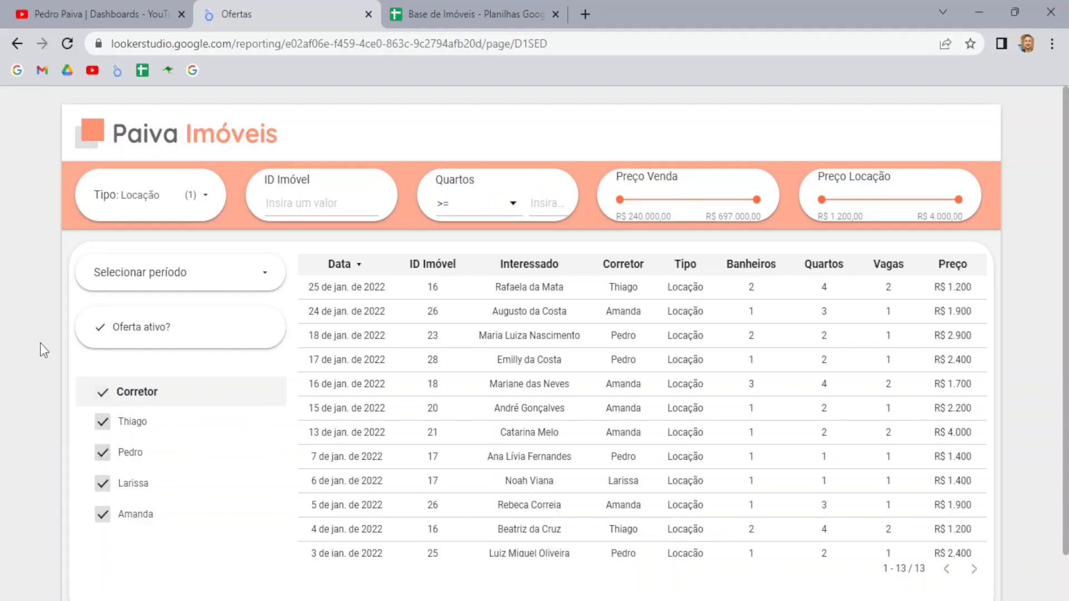
Step: Filter the Corretor list to only the second broker, switch it to only the first, and reselect all brokers
scroll(40, 343, "down", 1)
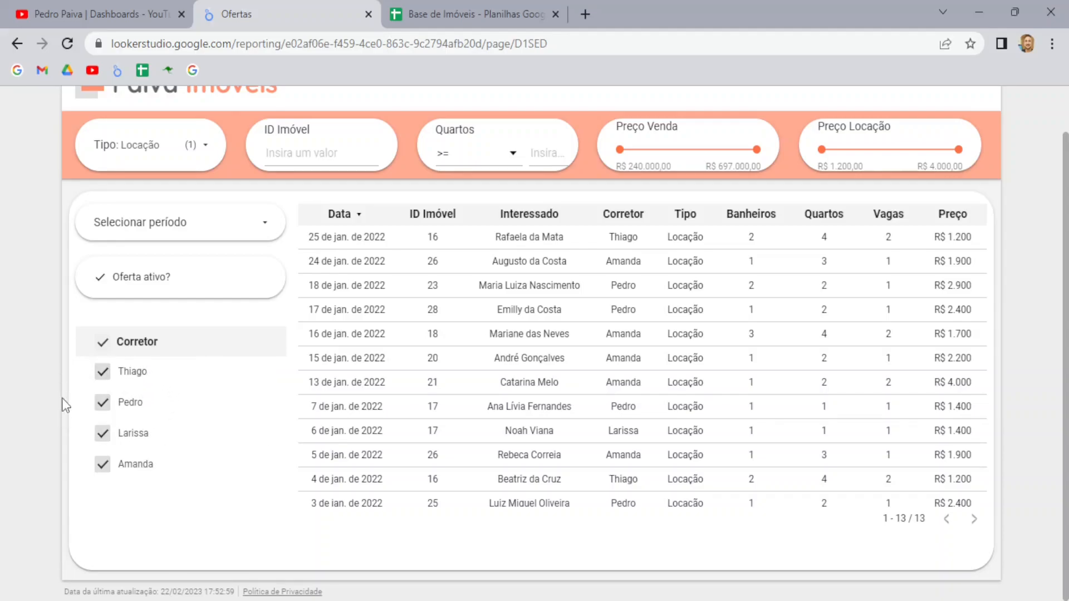
left_click(225, 405)
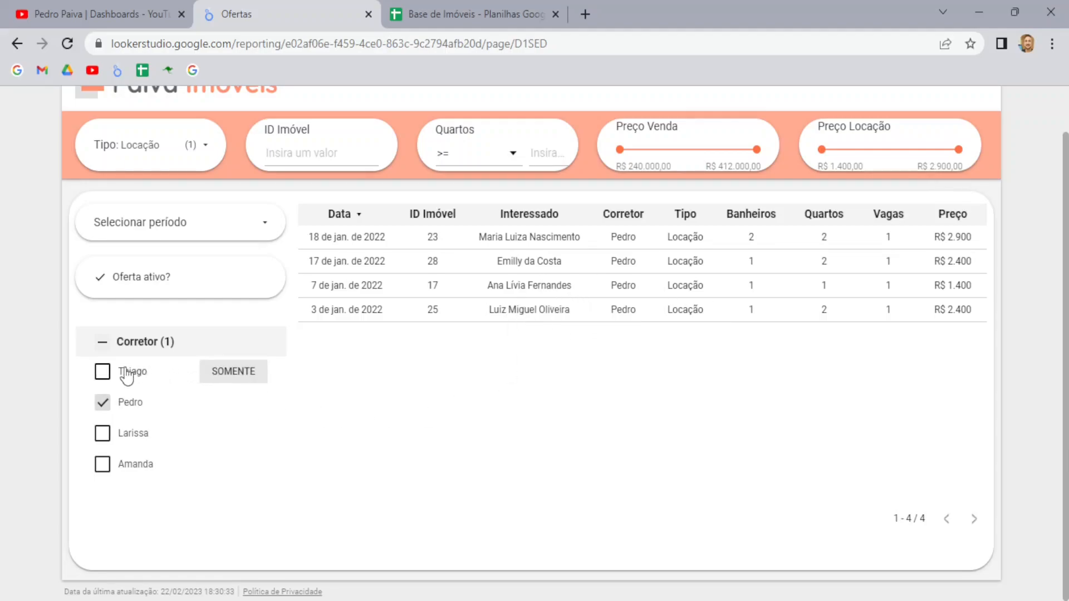
left_click(231, 378)
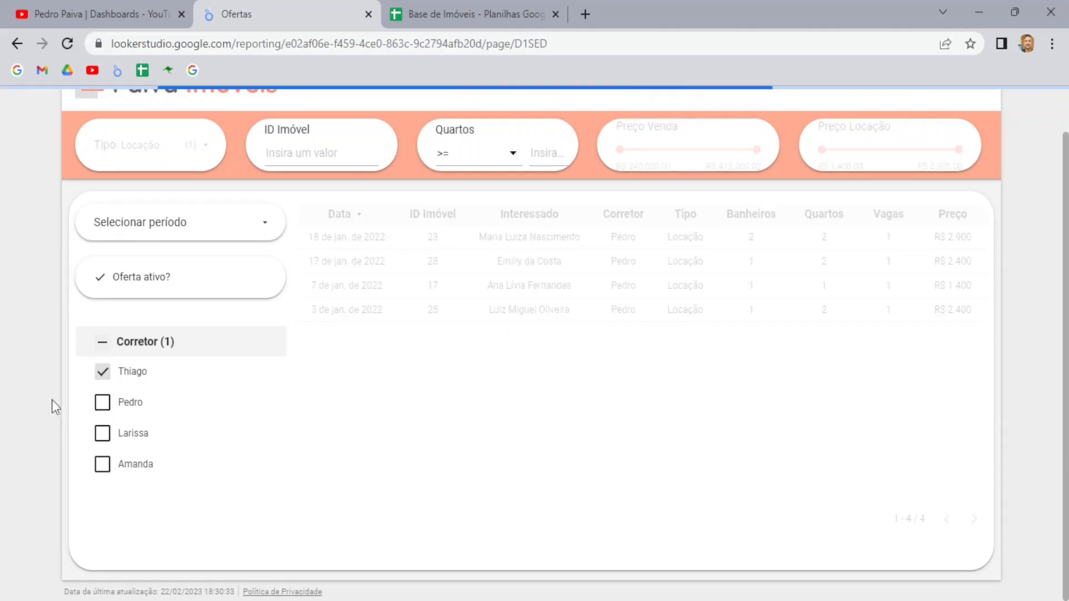
left_click(103, 344)
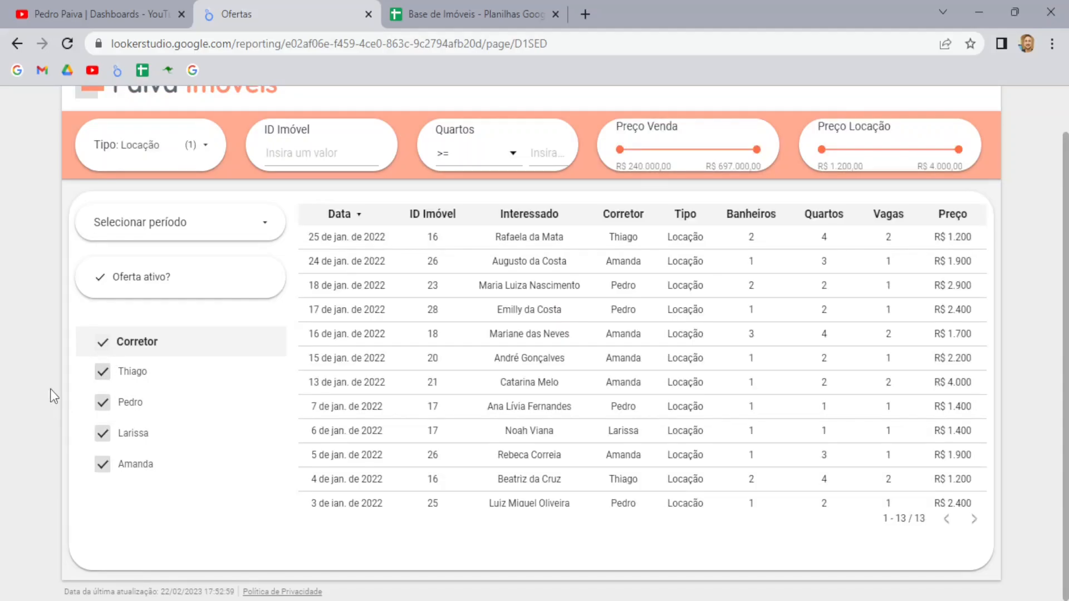
Step: Check the Caixa de entrada control type in edit mode and return the report to view mode
scroll(51, 388, "up", 1)
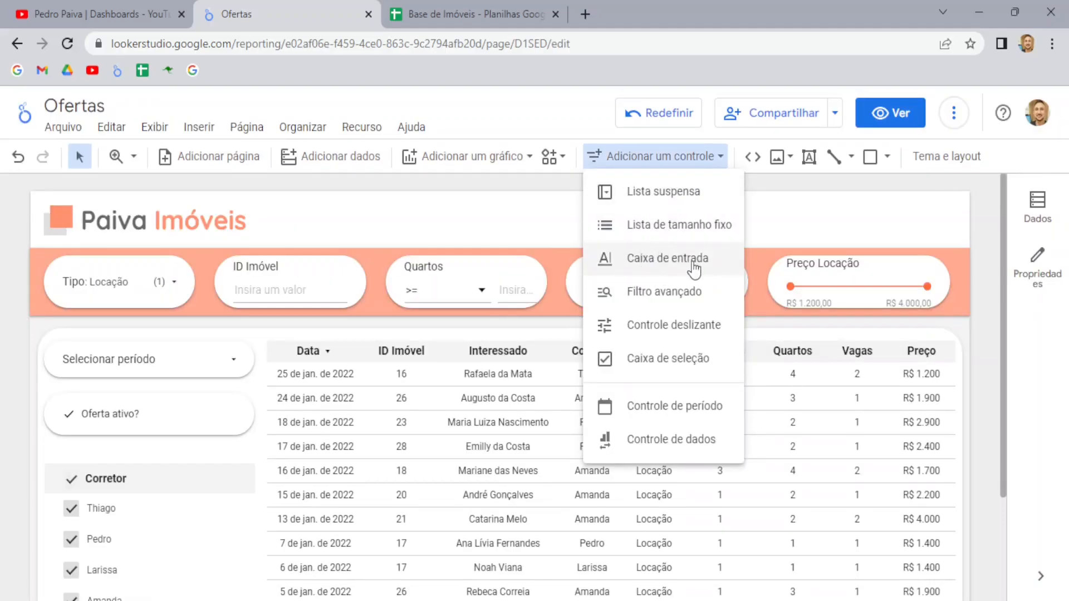
left_click(831, 201)
left_click(900, 119)
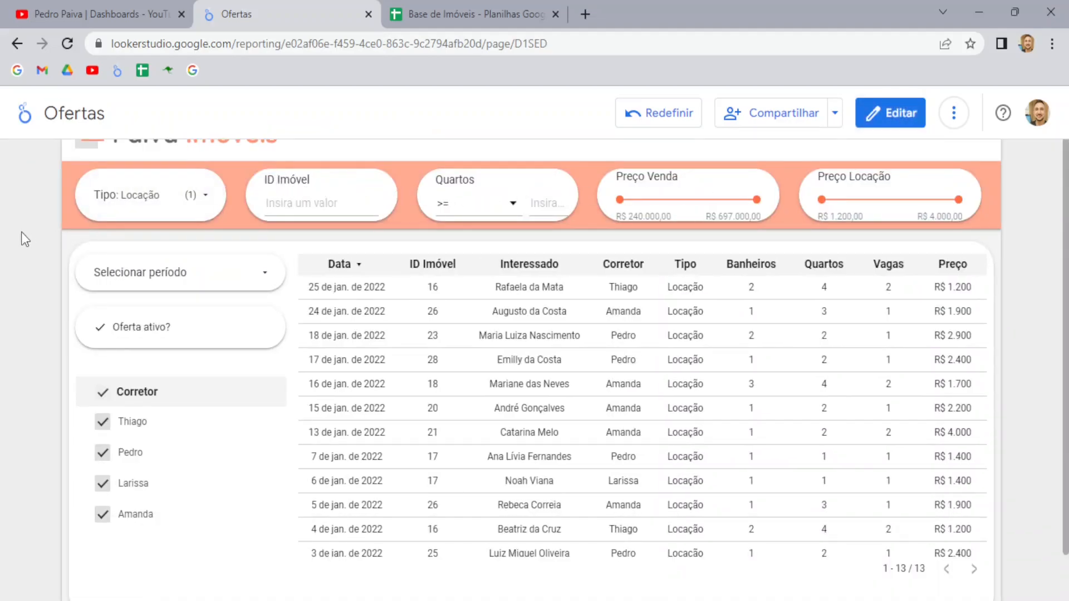
Step: Filter the offers table to ID Imóvel 16 with the input box control
left_click(300, 202)
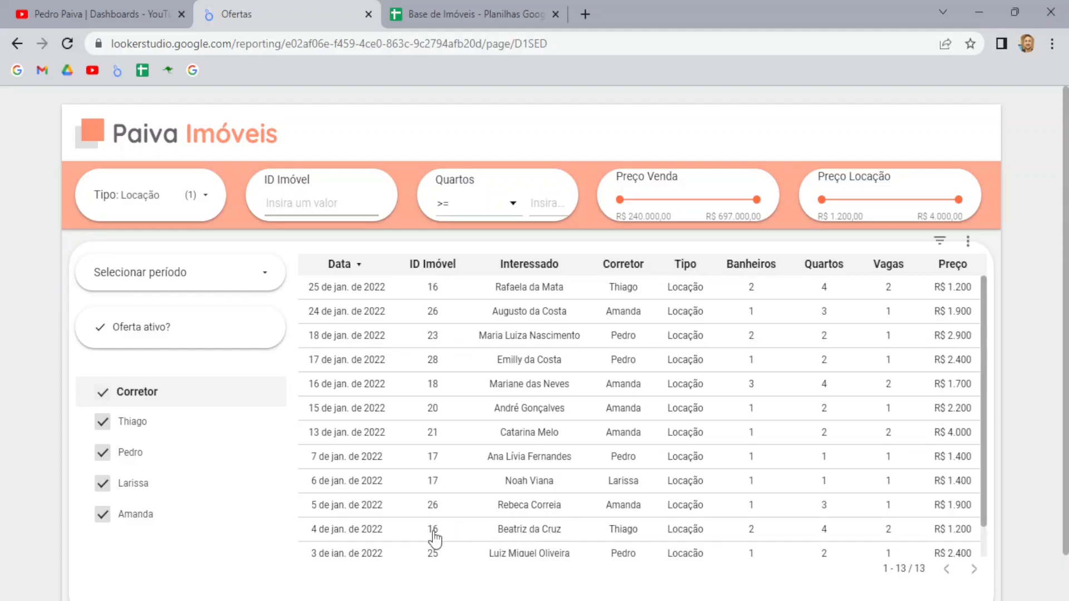
left_click(324, 201)
type("16")
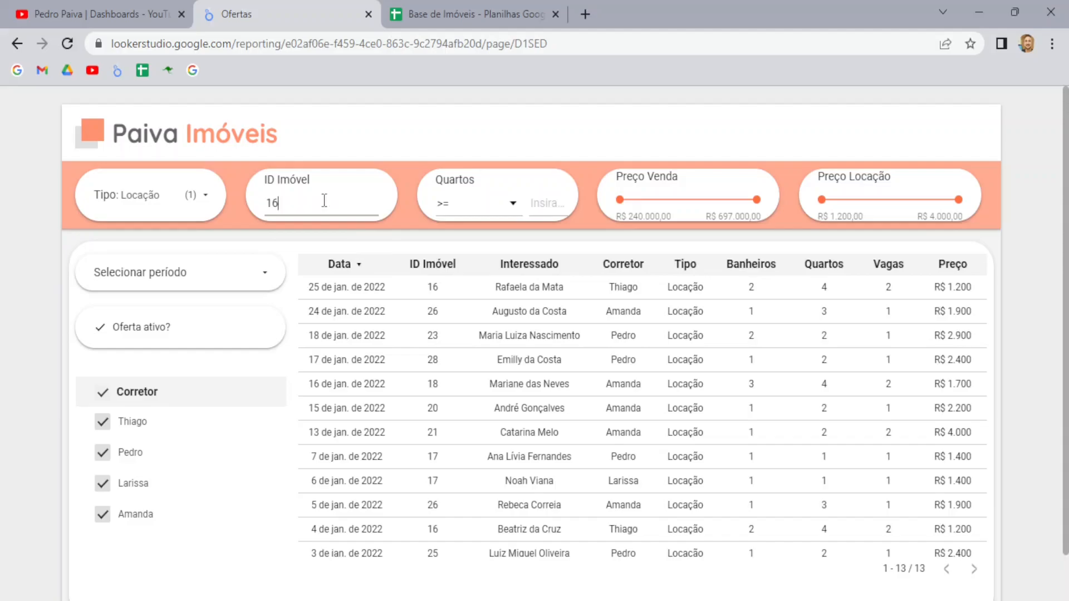
left_click(362, 145)
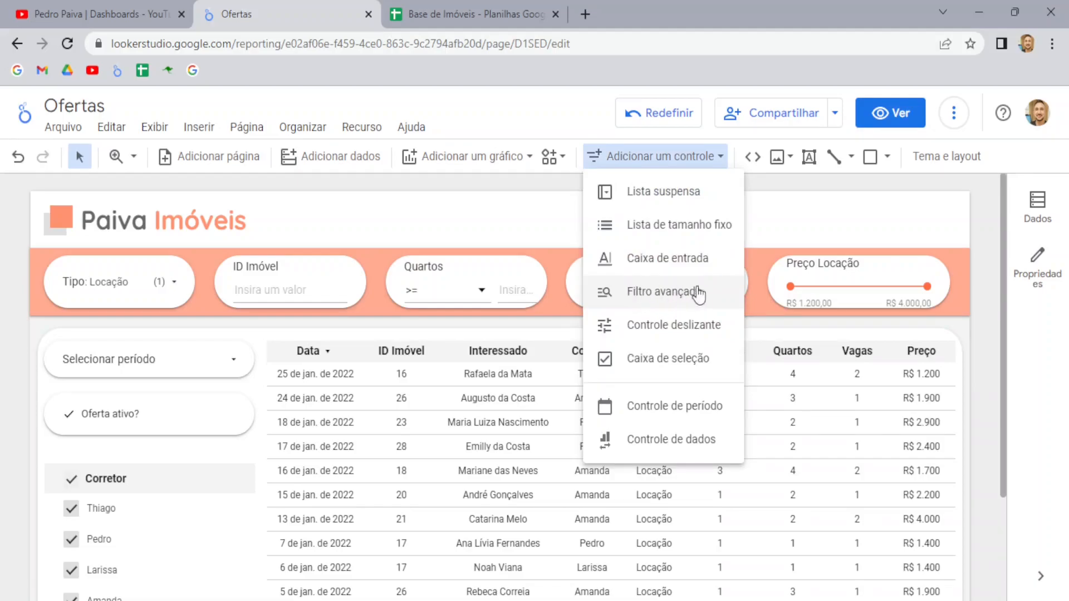
Step: Return the report to view mode and filter Quartos with the condition Igual a 2
left_click(909, 128)
left_click(906, 110)
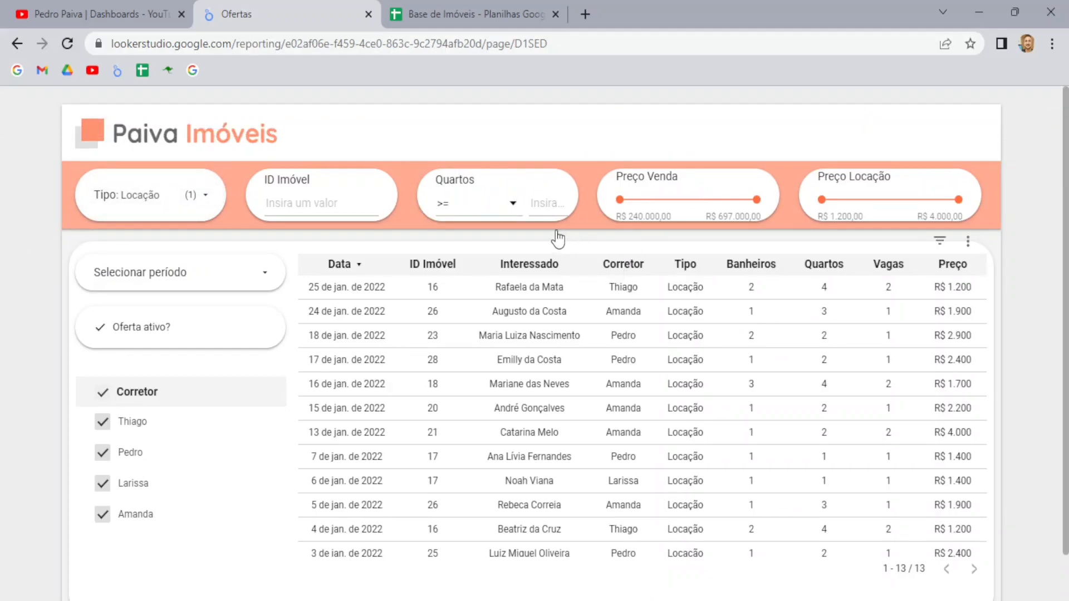
left_click(512, 205)
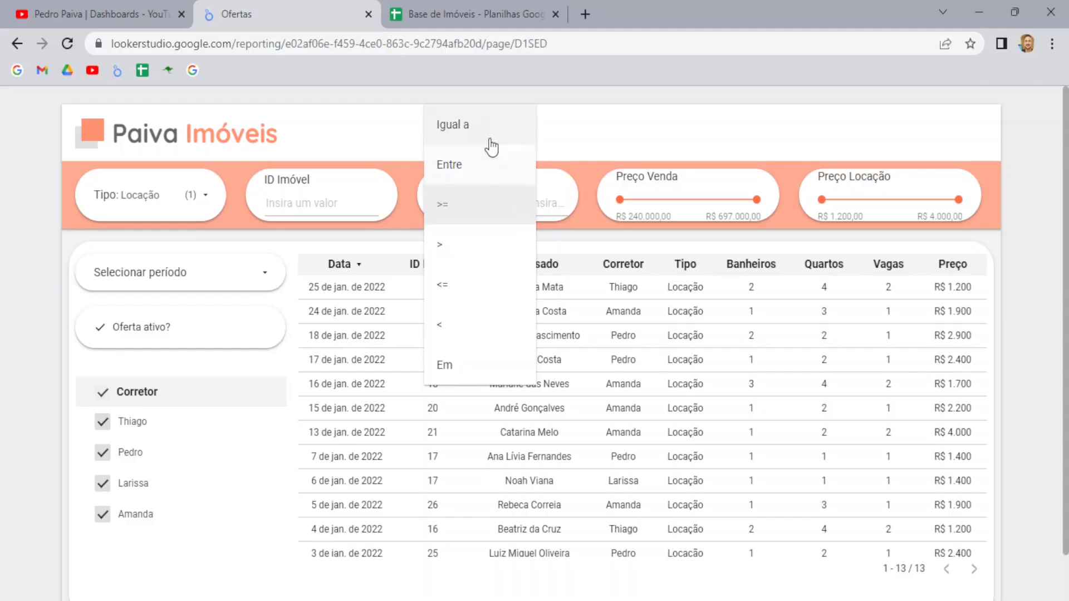
left_click(467, 132)
left_click(539, 206)
type("2")
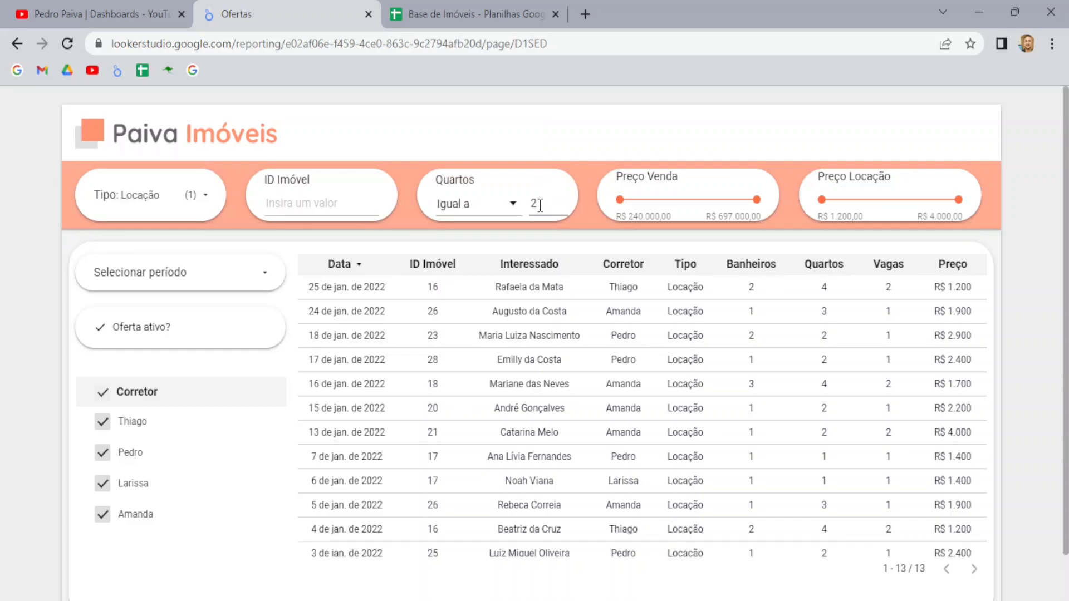
left_click(530, 148)
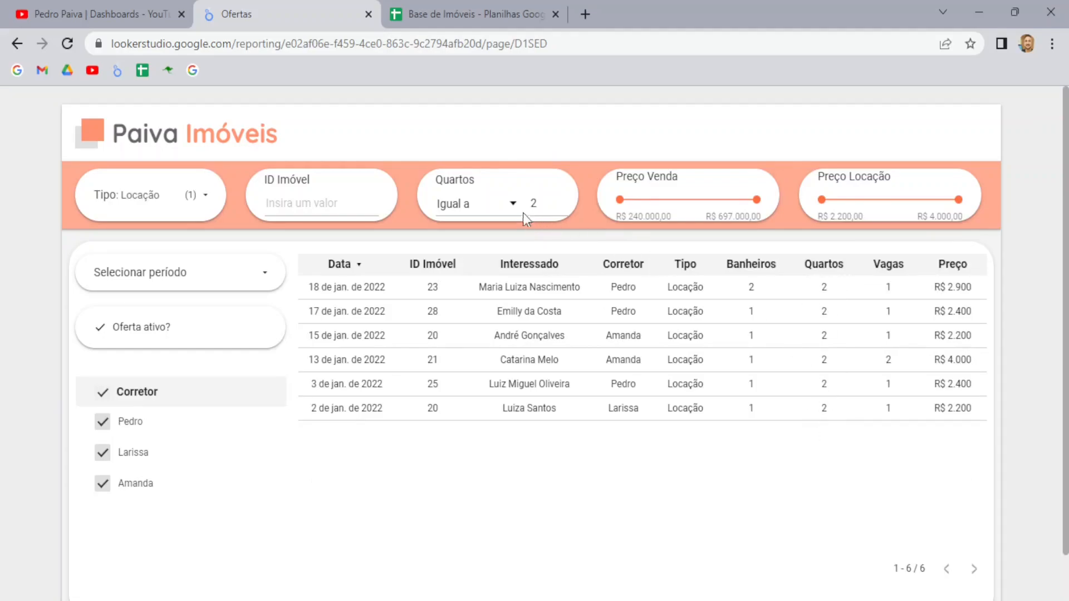
Step: Try the >=, Entre and Em operators one after another in the Quartos advanced filter
left_click(494, 213)
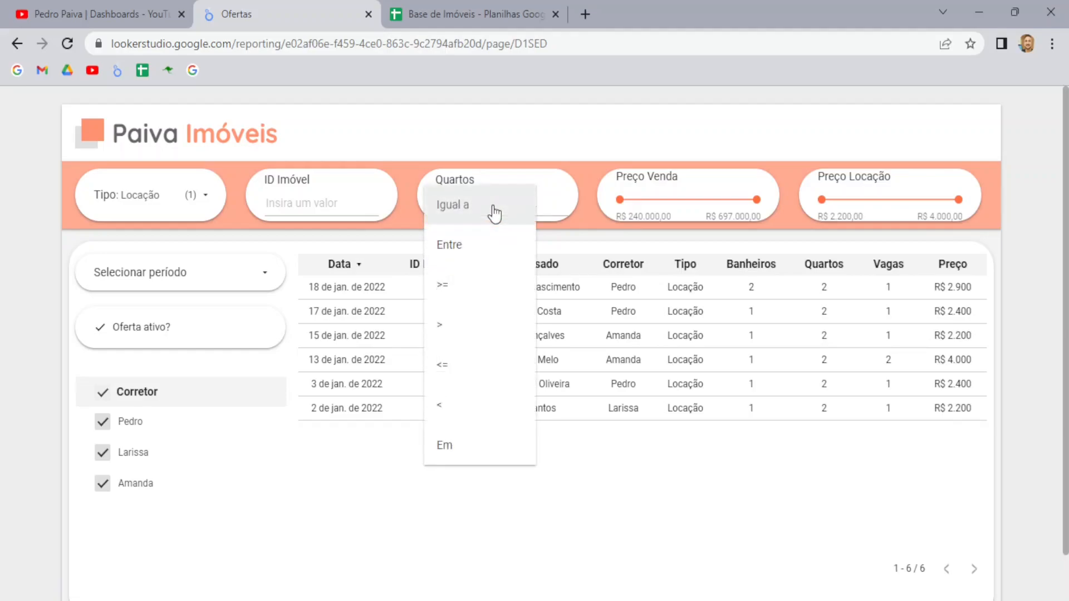
left_click(466, 272)
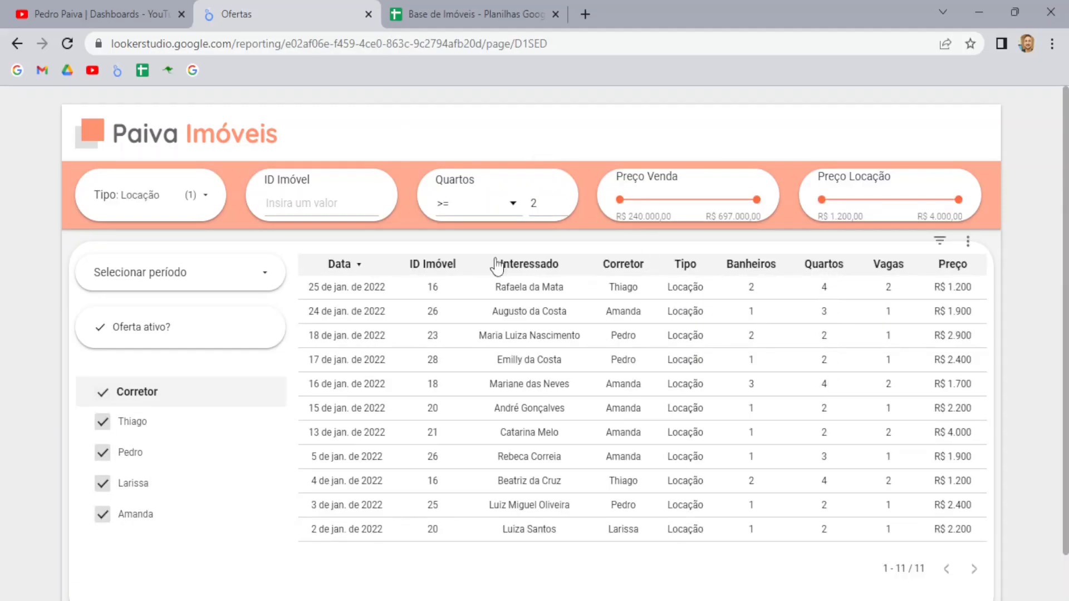
left_click(477, 213)
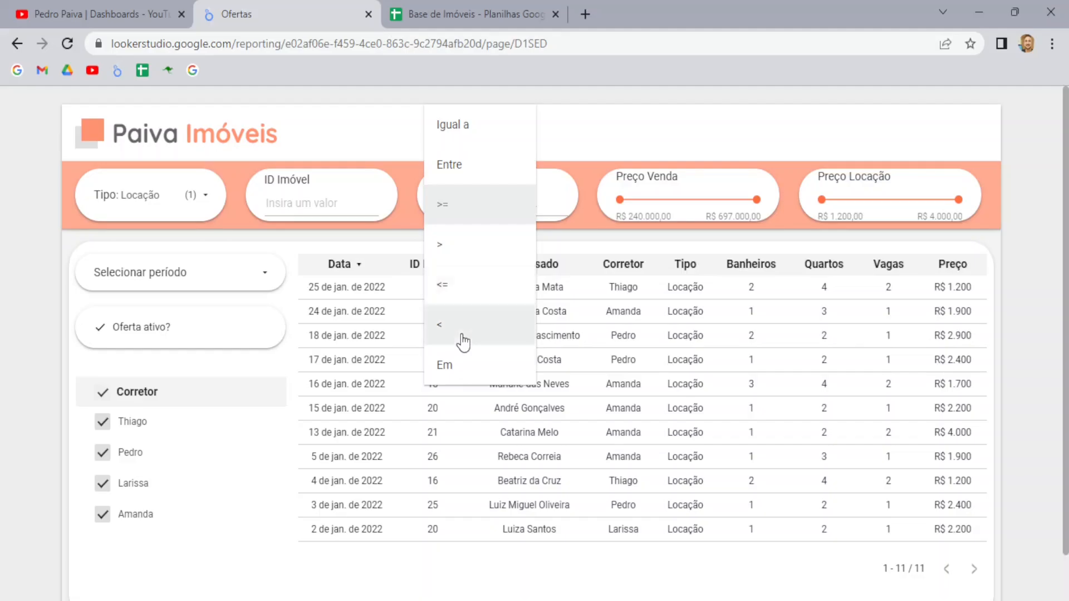
left_click(465, 167)
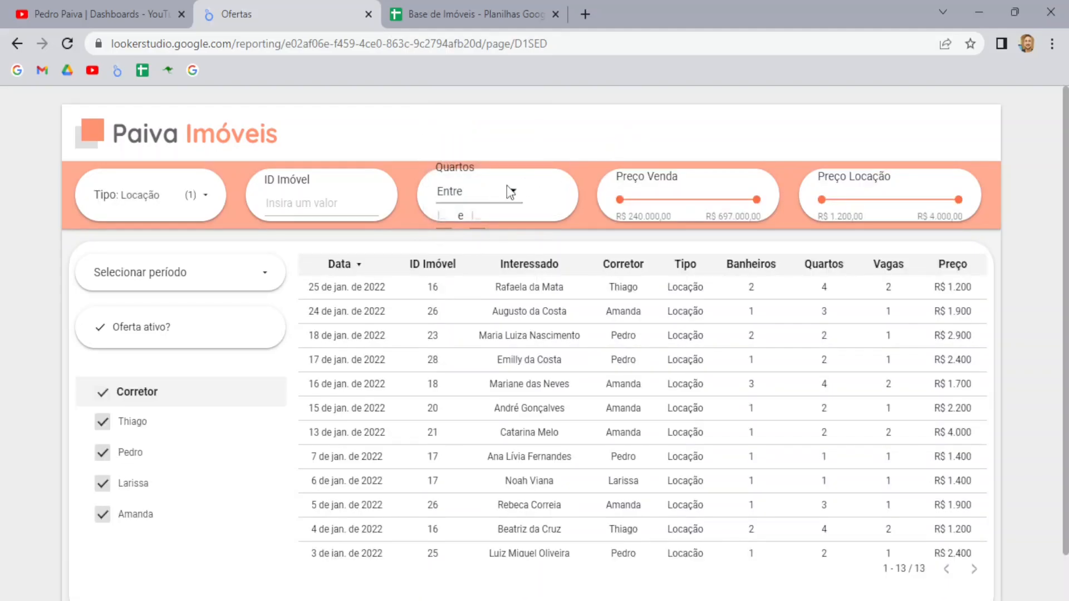
left_click(448, 217)
left_click(509, 195)
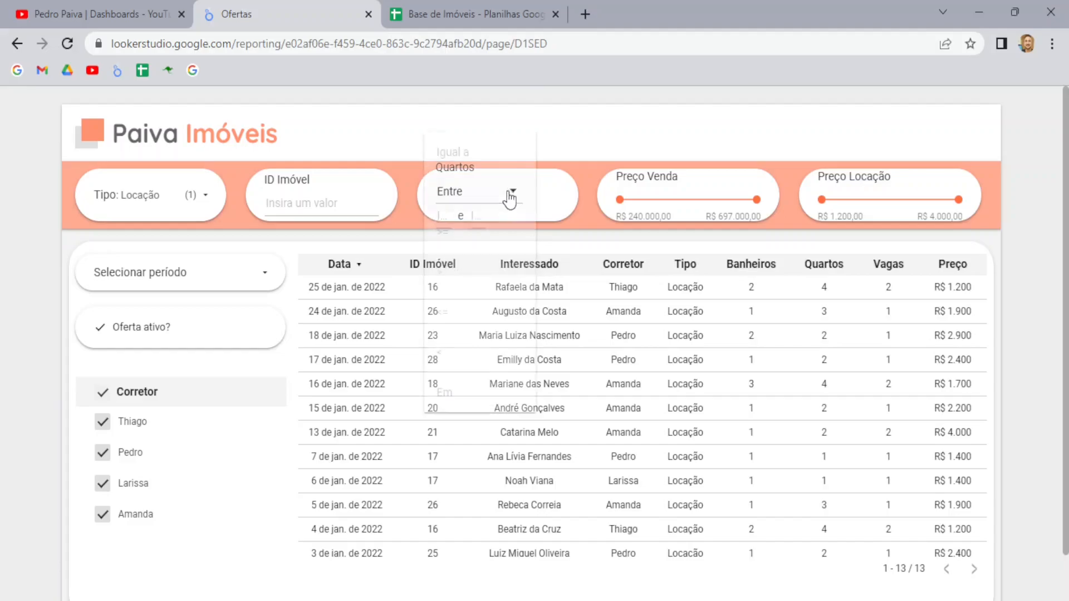
left_click(573, 149)
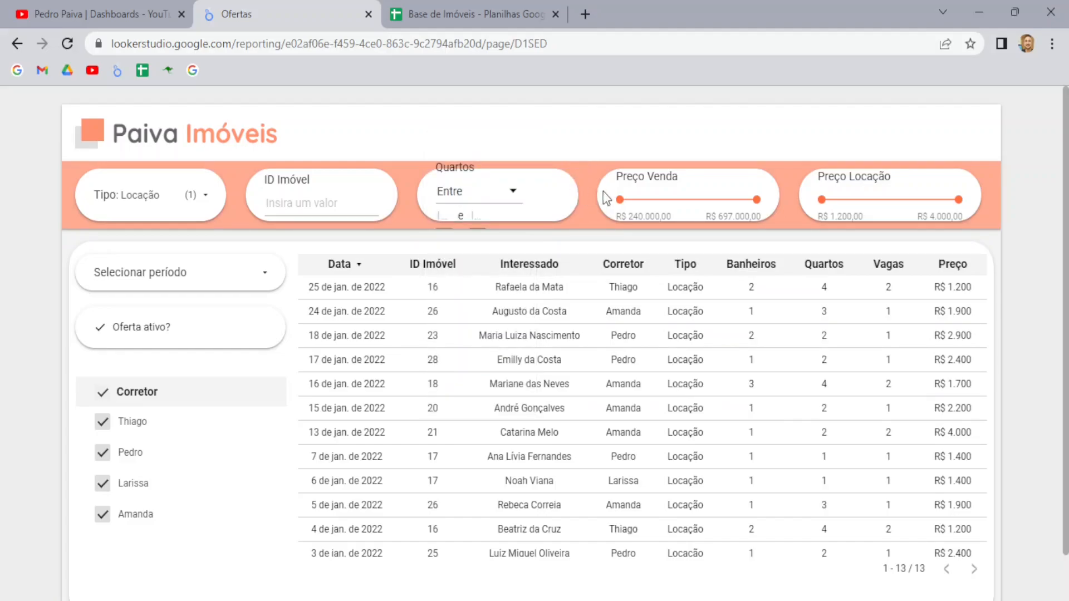
left_click(511, 198)
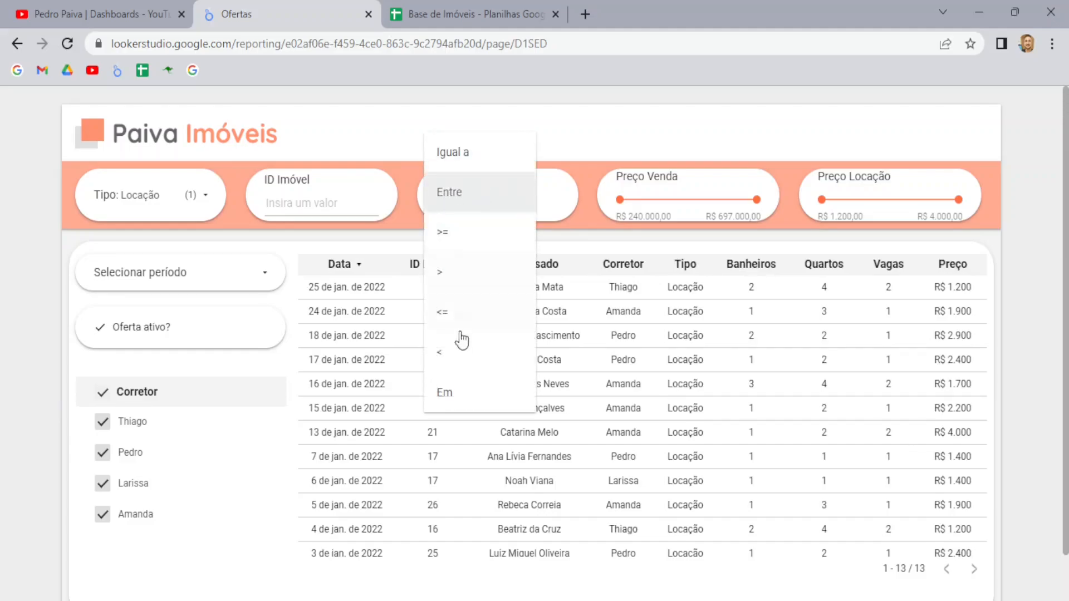
left_click(454, 395)
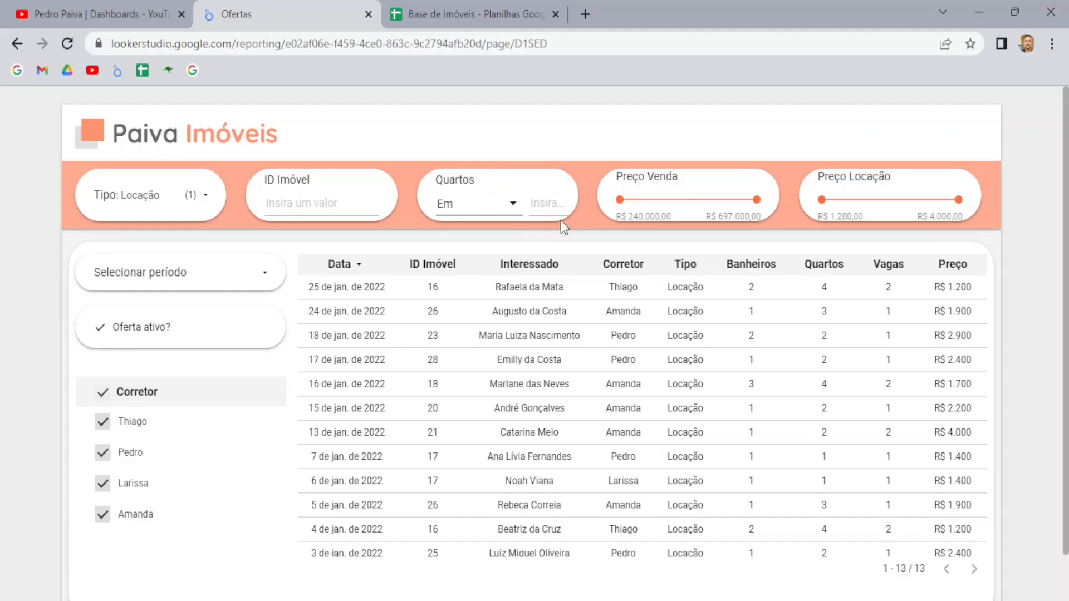
Step: Check the Controle deslizante control type in edit mode and return the report to view mode
left_click(660, 157)
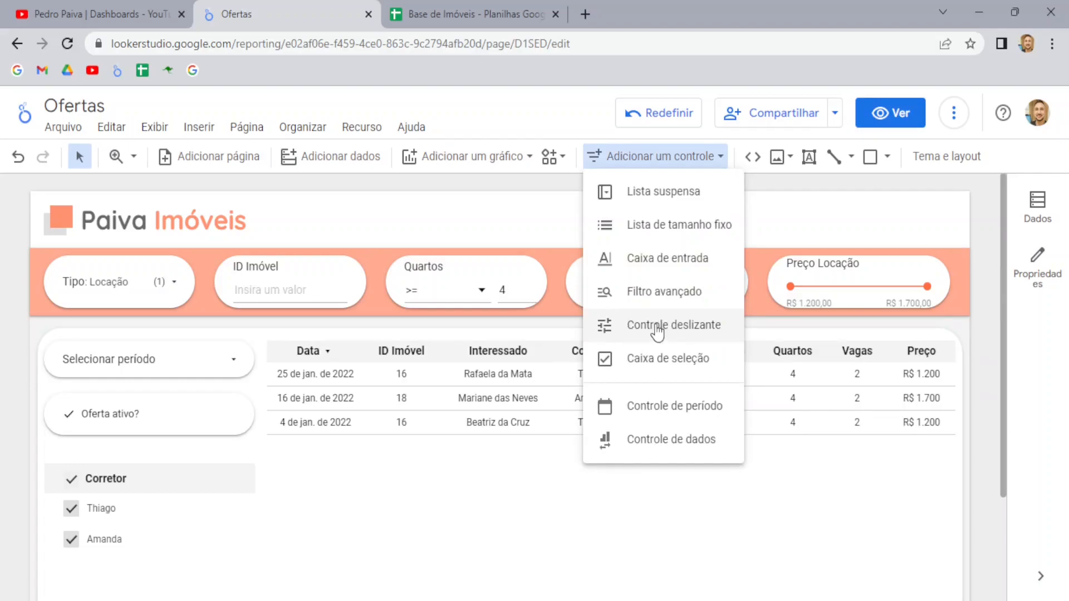
left_click(785, 241)
left_click(897, 108)
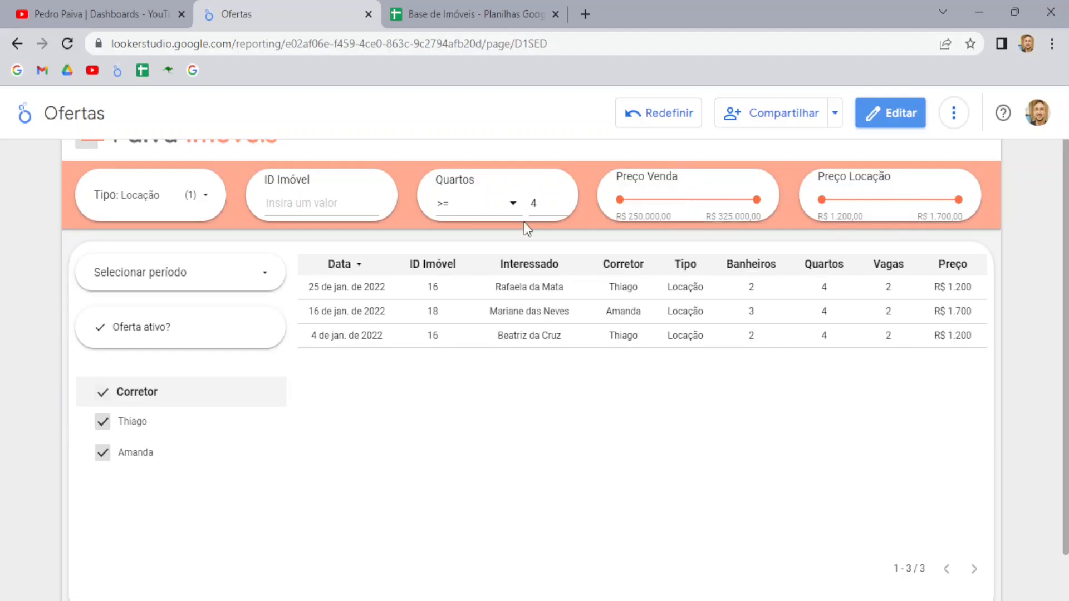
Step: Clear the Quartos filter value and set the Tipo filter to Venda only
left_click(554, 202)
key("BackSpace")
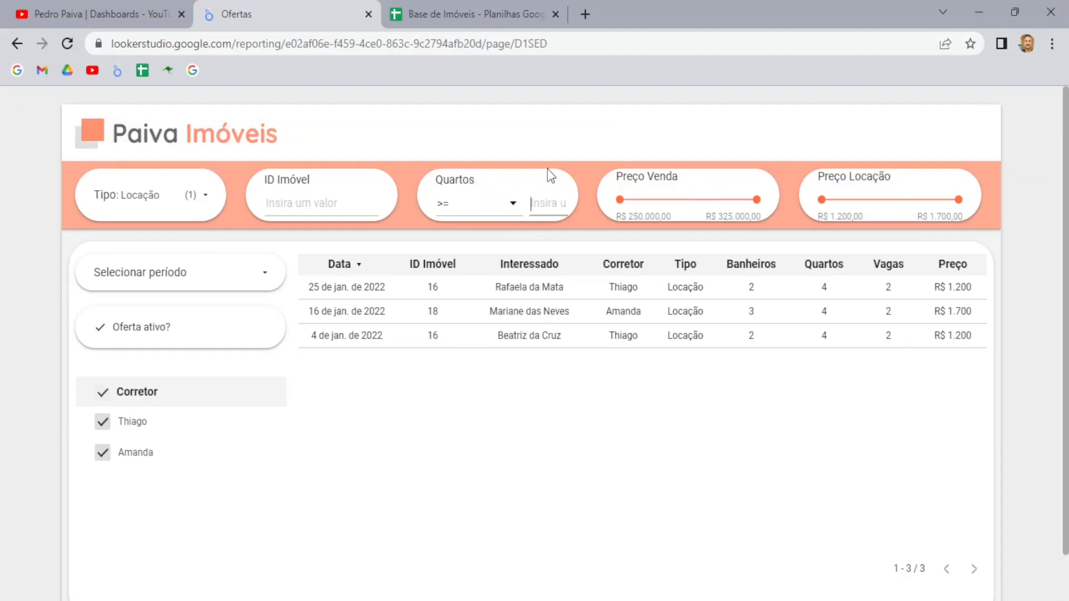
left_click(207, 196)
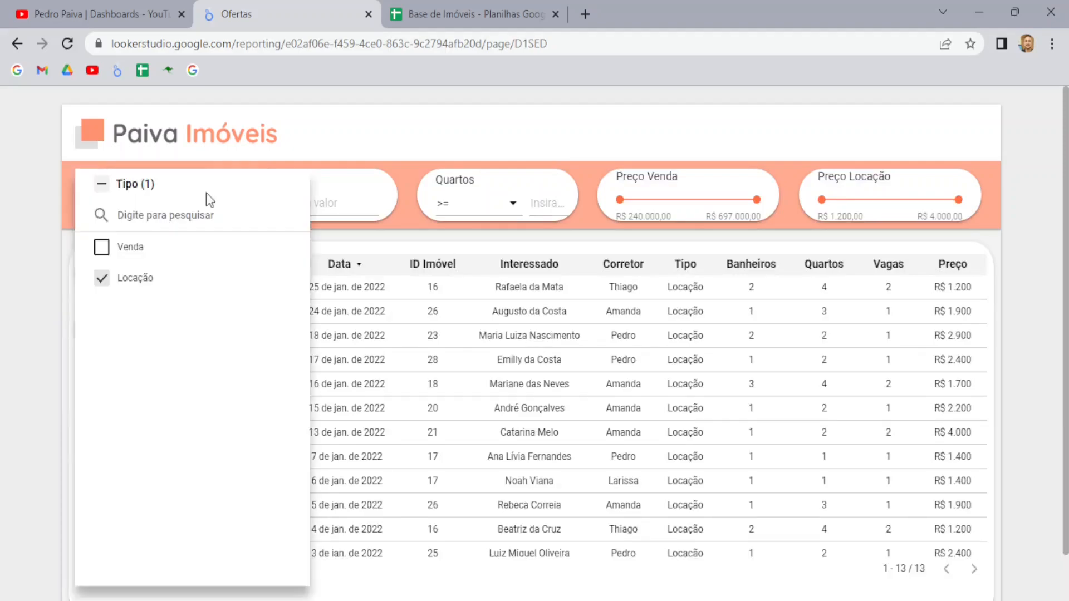
left_click(102, 185)
left_click(101, 276)
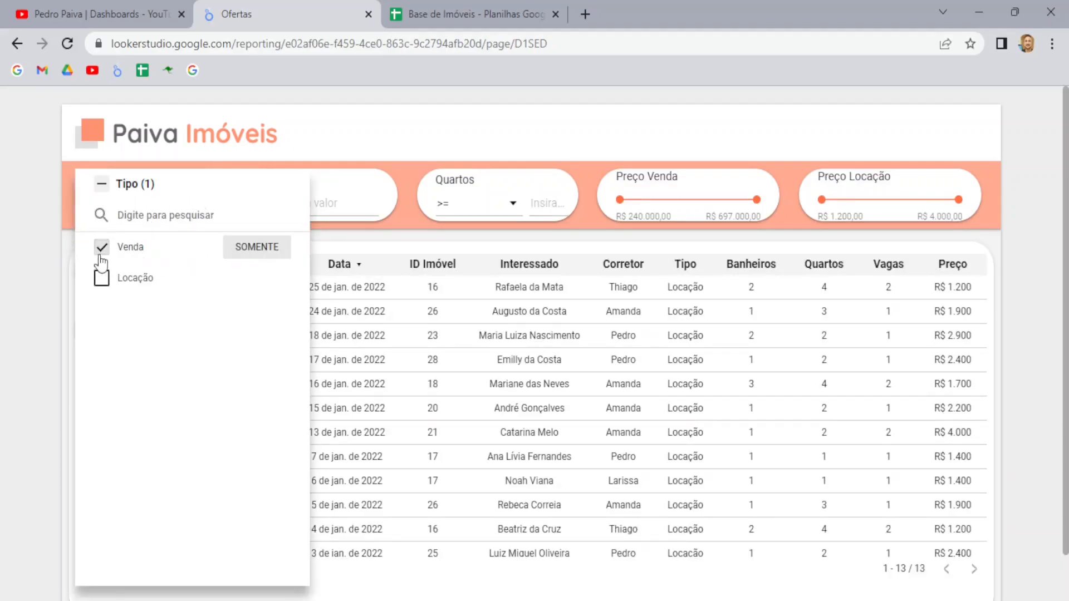
left_click(46, 250)
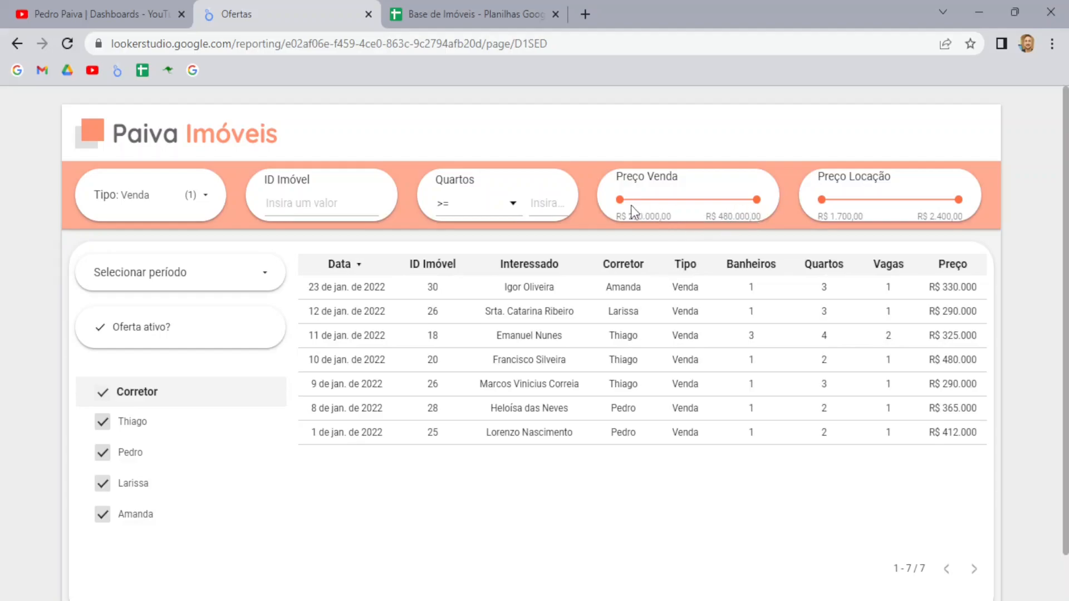
Step: Limit the Preço Venda range to a maximum of R$ 300.000, then widen it again
left_click_drag(755, 199, 626, 199)
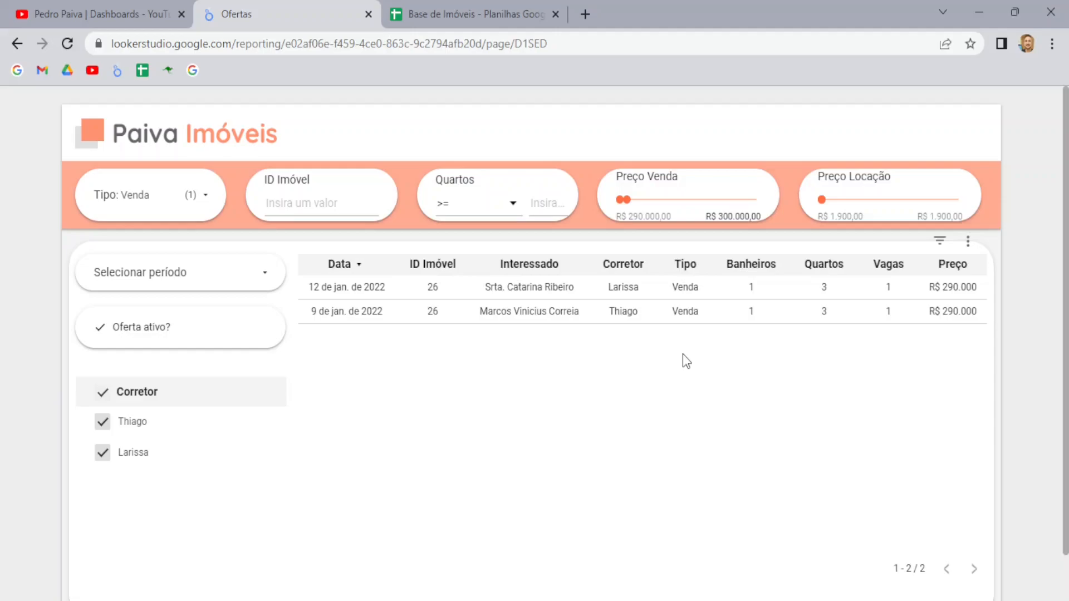
left_click_drag(629, 198, 735, 199)
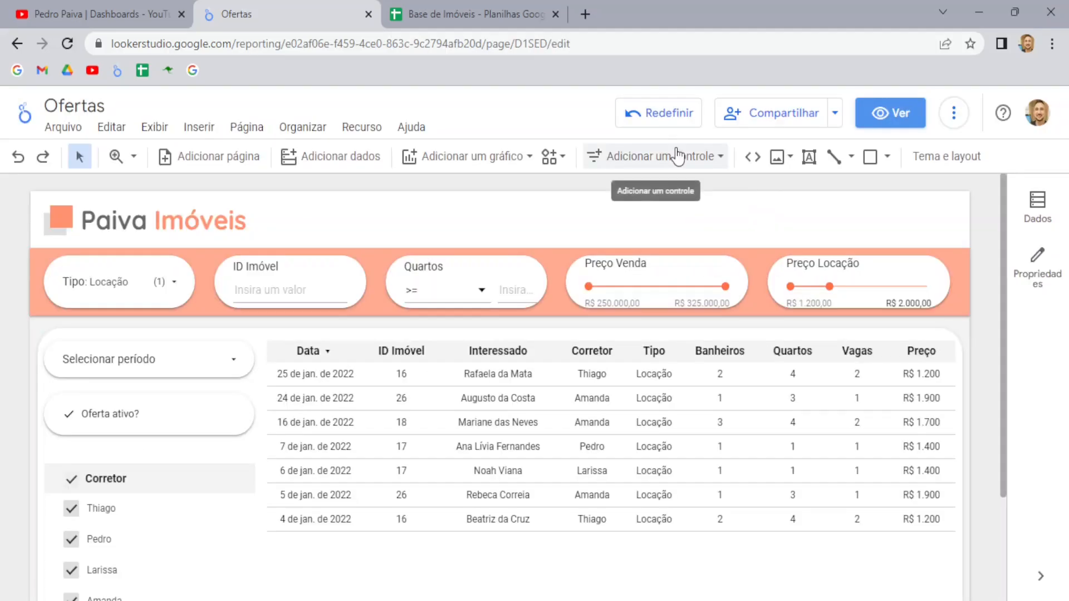
Step: Check the control types in edit mode, then restore the Preço Locação maximum to R$ 4.000 in view mode
left_click(676, 153)
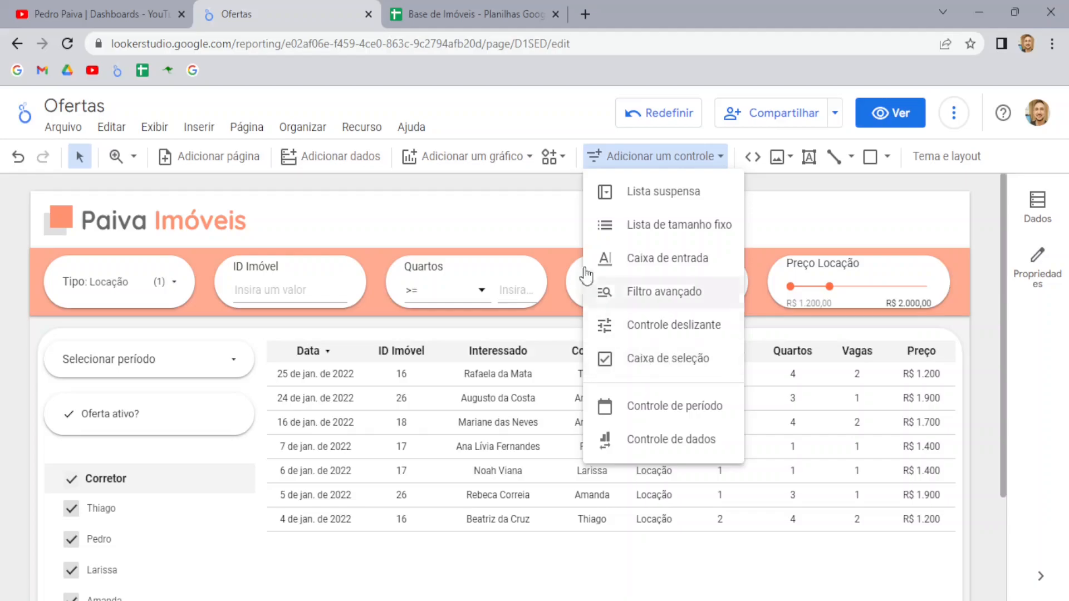
left_click(890, 113)
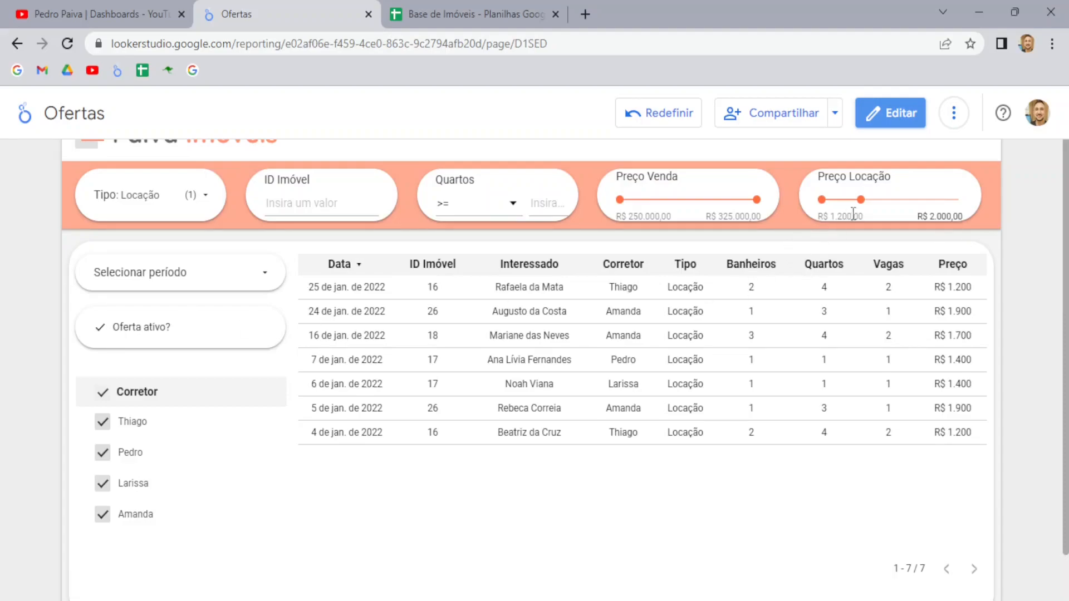
left_click_drag(859, 199, 984, 202)
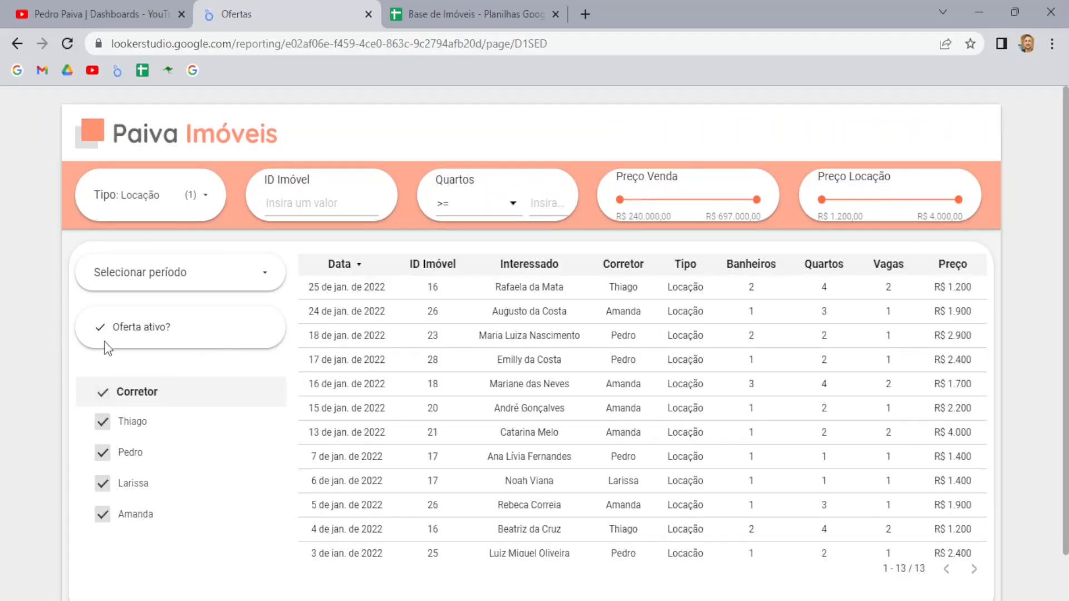
Step: Uncheck the Oferta ativo? filter and compare it with the Oferta Ativa? column in the Base de Imóveis spreadsheet
left_click(101, 328)
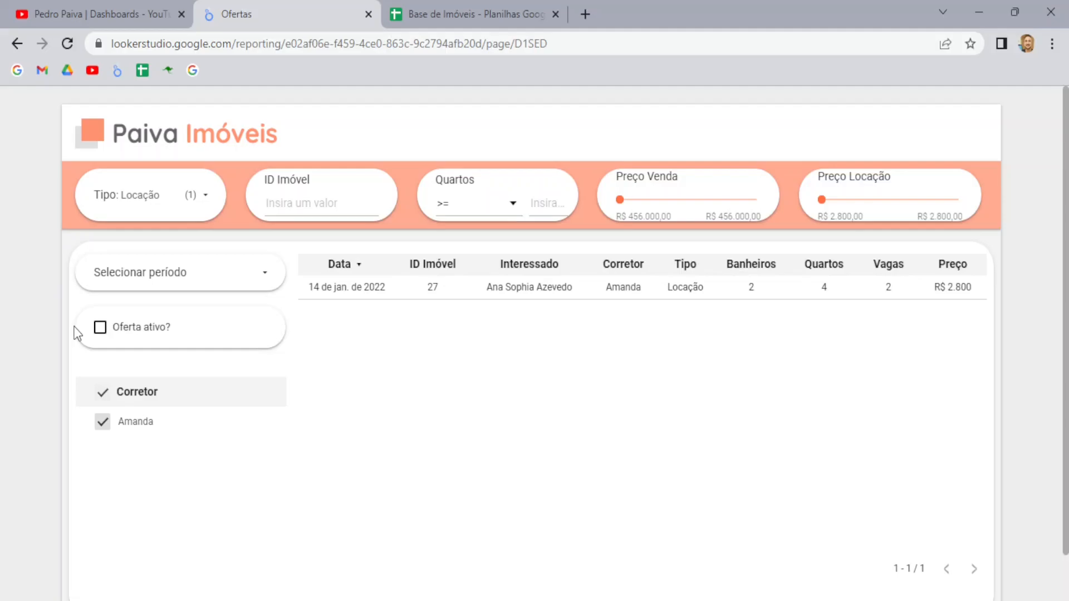
left_click(480, 2)
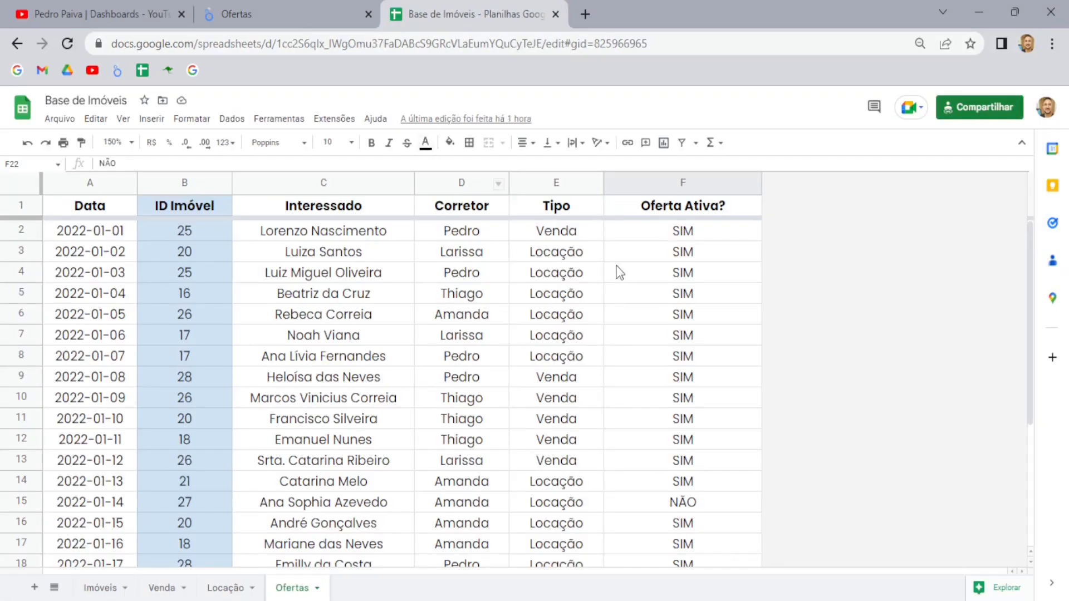
left_click(685, 178)
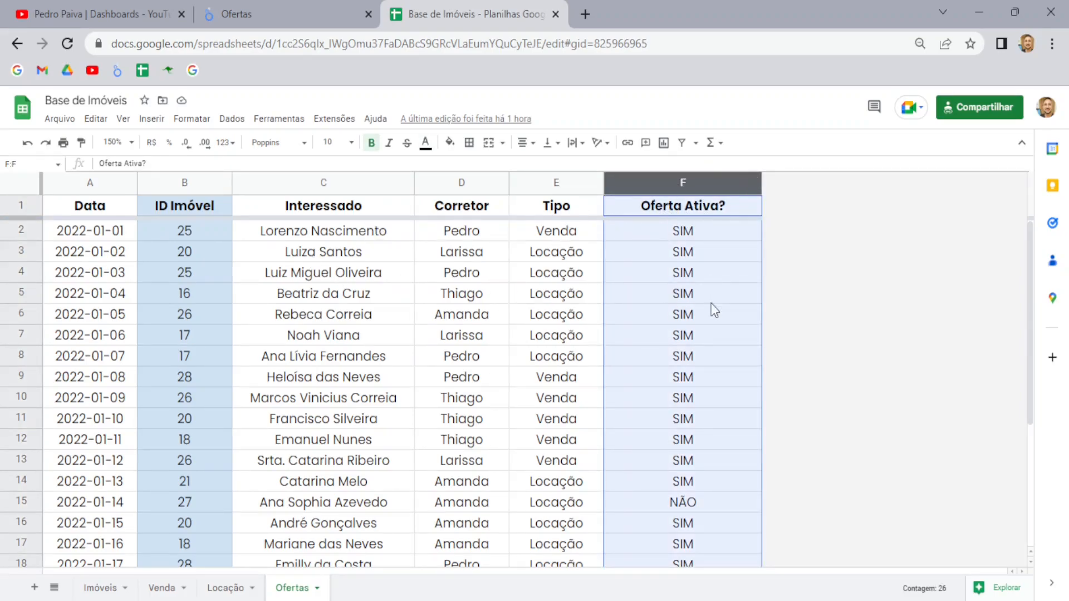
scroll(709, 295, "down", 2)
left_click(641, 402)
left_click_drag(638, 398, 98, 399)
left_click(304, 4)
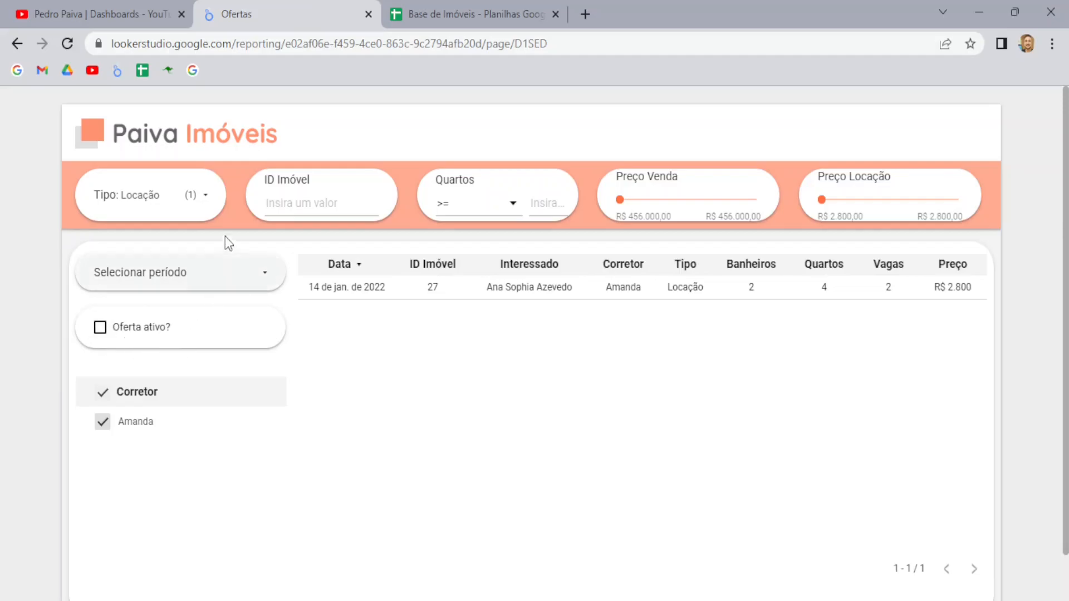
Step: Reselect both Venda and Locação in the Tipo filter
left_click(210, 206)
left_click(100, 184)
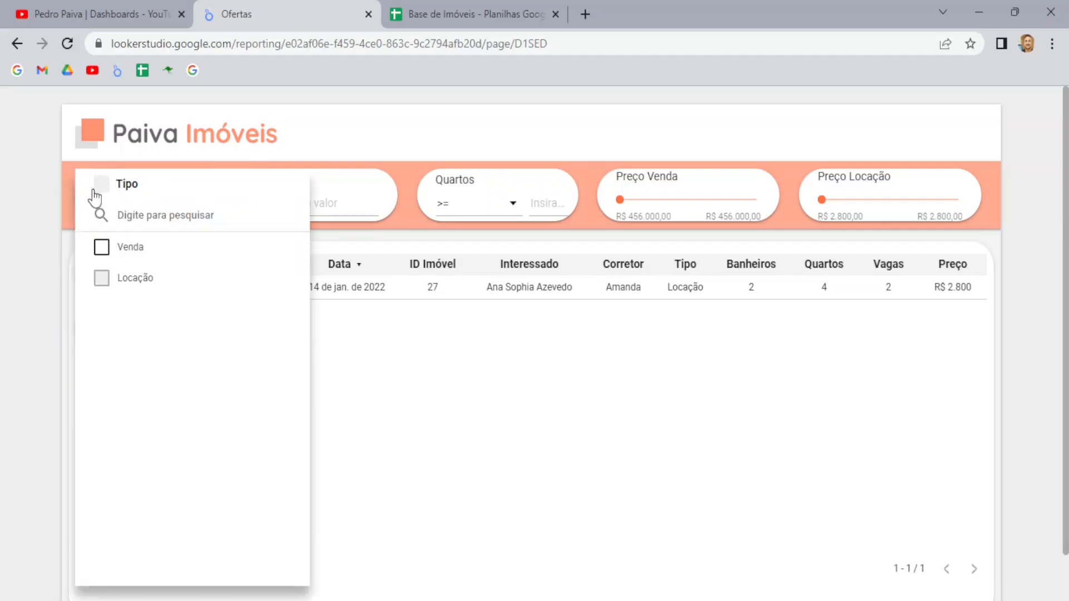
left_click(28, 236)
left_click(210, 201)
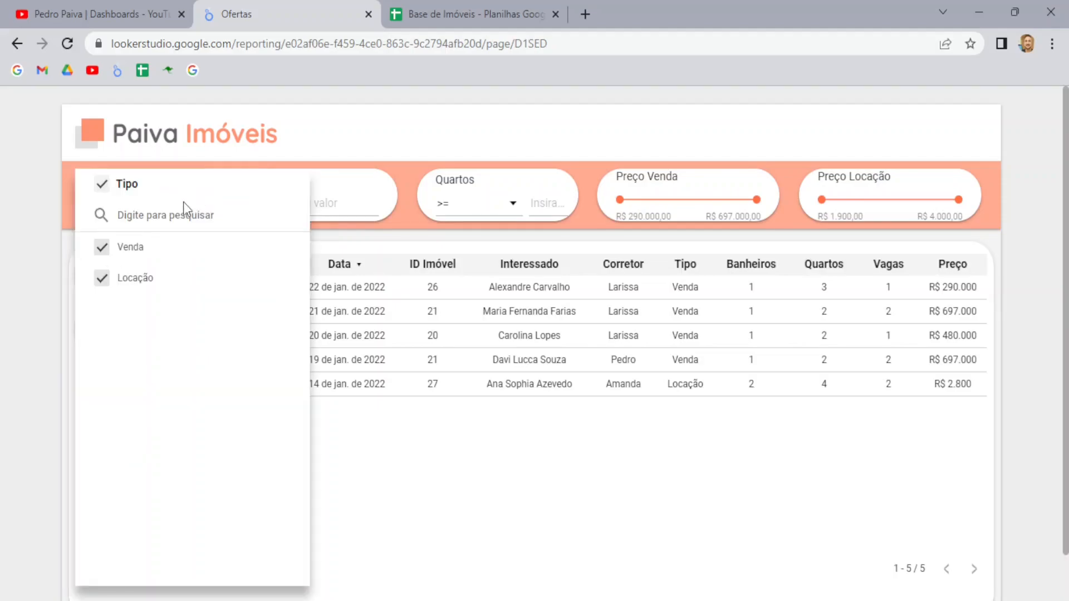
left_click(16, 258)
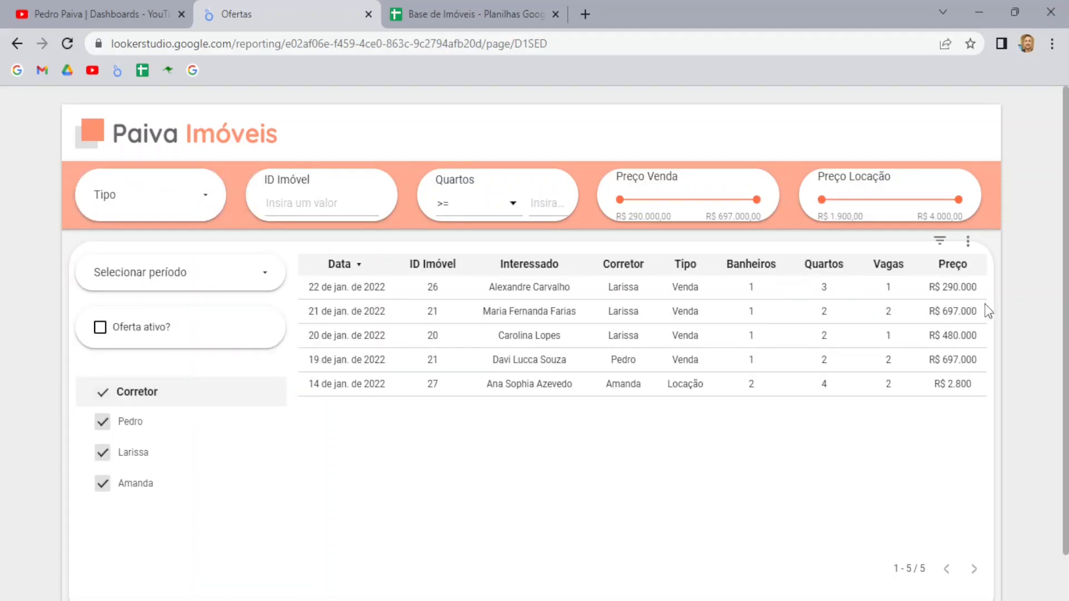
Step: Recheck the Oferta ativo? filter, then look up the period control among the control types in edit mode and return to view mode
left_click(102, 333)
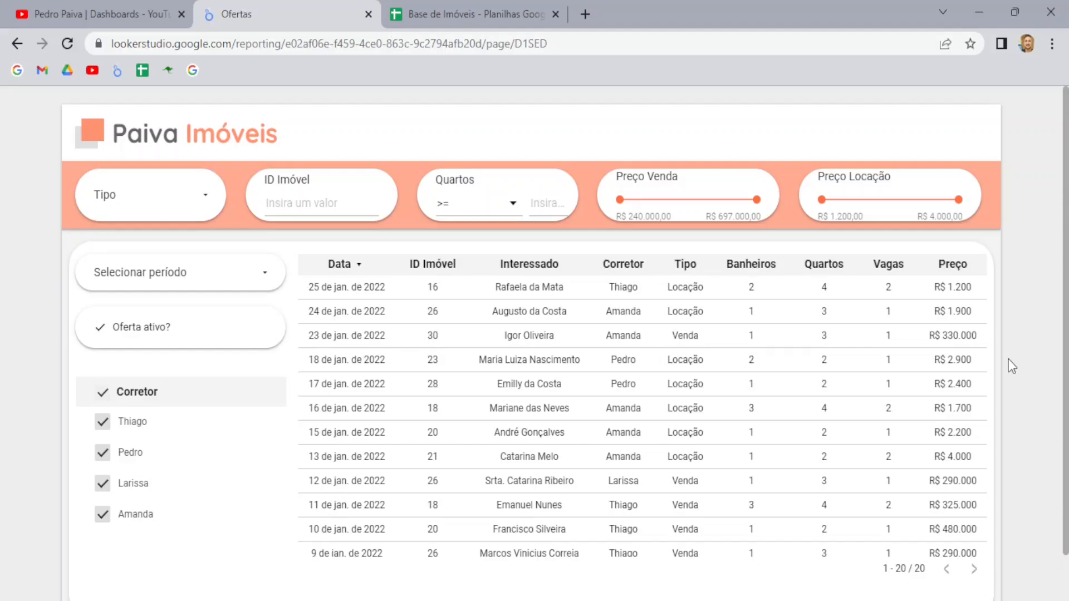
mouse_move(931, 95)
left_click(890, 112)
left_click(648, 159)
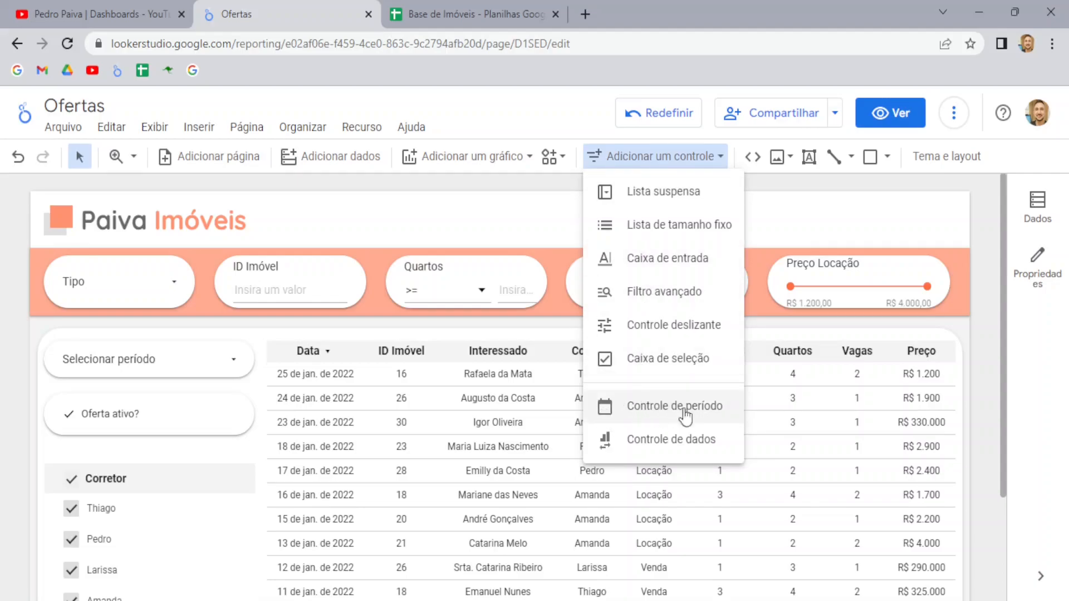
left_click(901, 118)
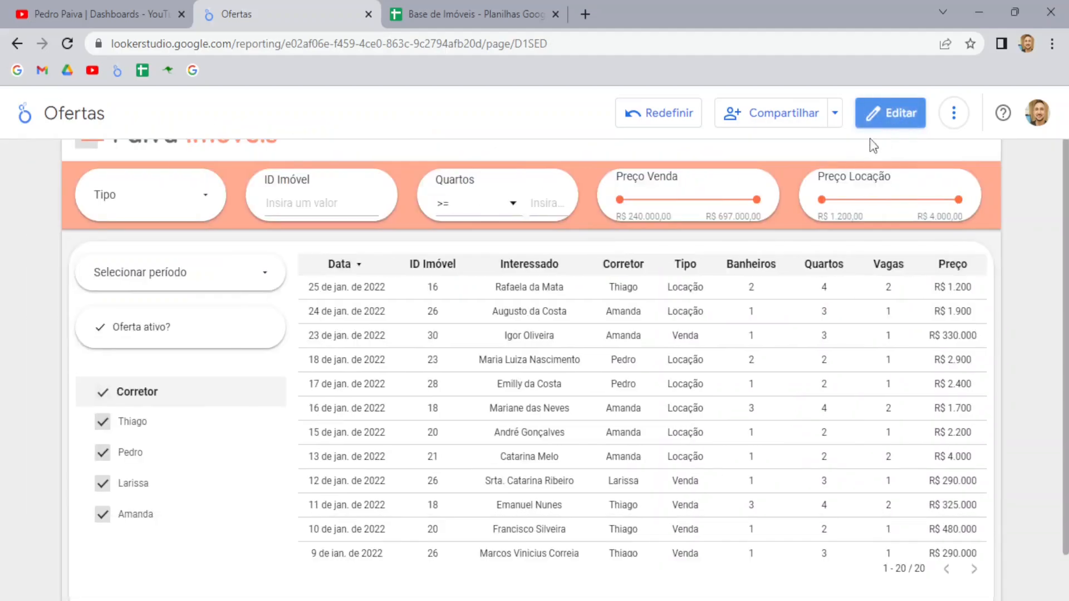
Step: Look at the period selector's start and end calendars, then examine the dates in the table's Data column
left_click(267, 280)
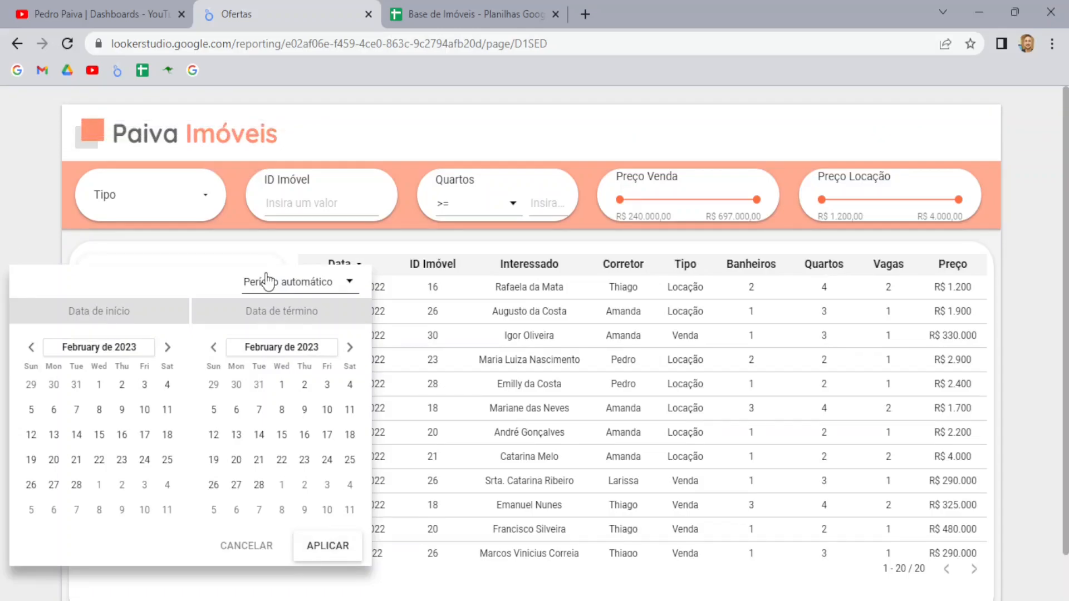
left_click(54, 222)
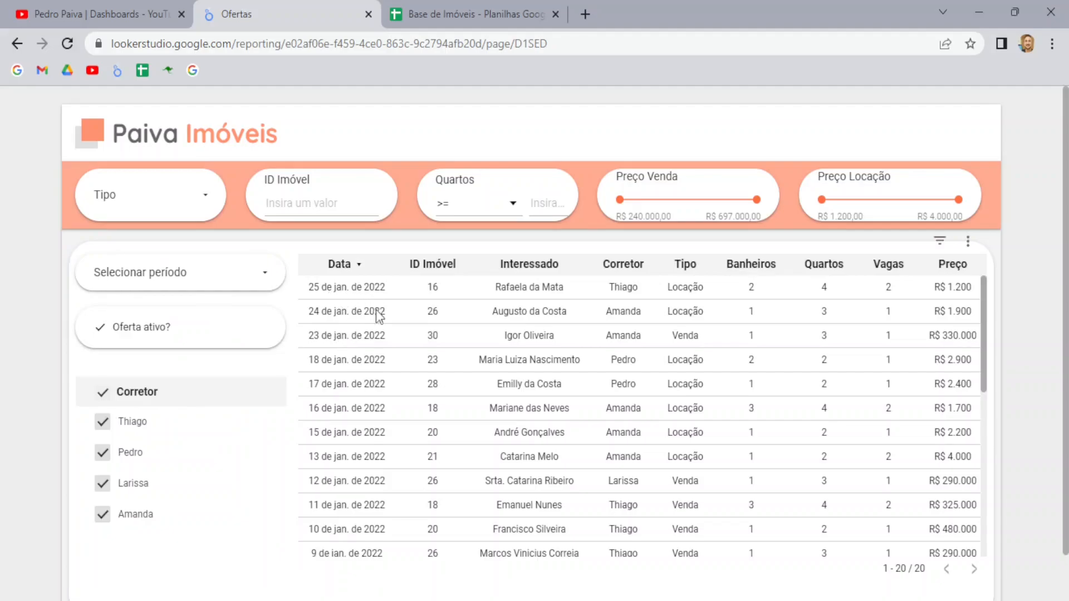
scroll(356, 488, "down", 3)
scroll(356, 487, "down", 3)
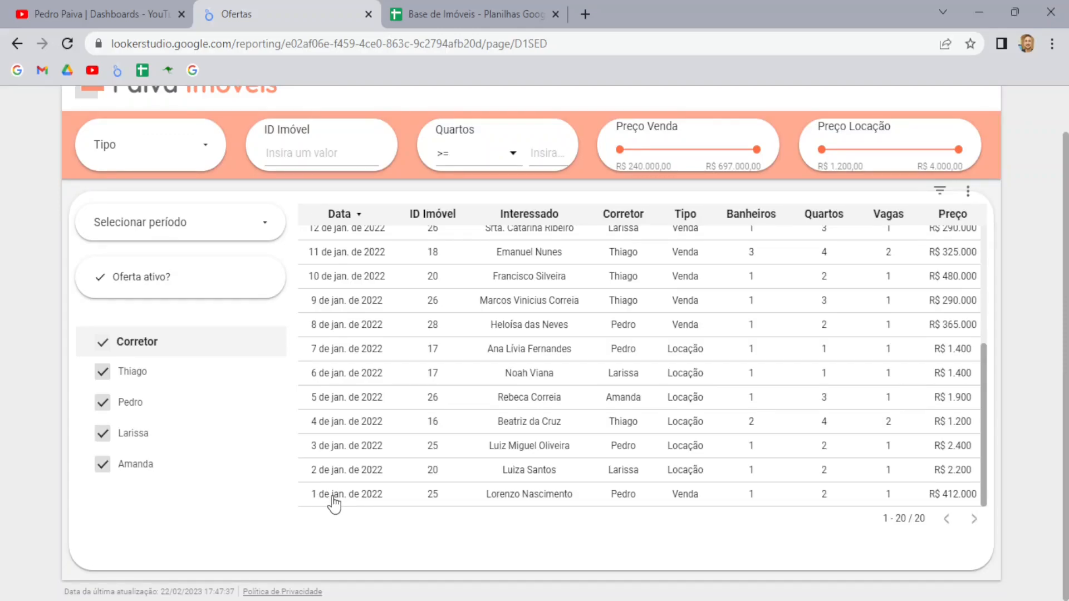
scroll(329, 502, "up", 1)
scroll(334, 490, "up", 3)
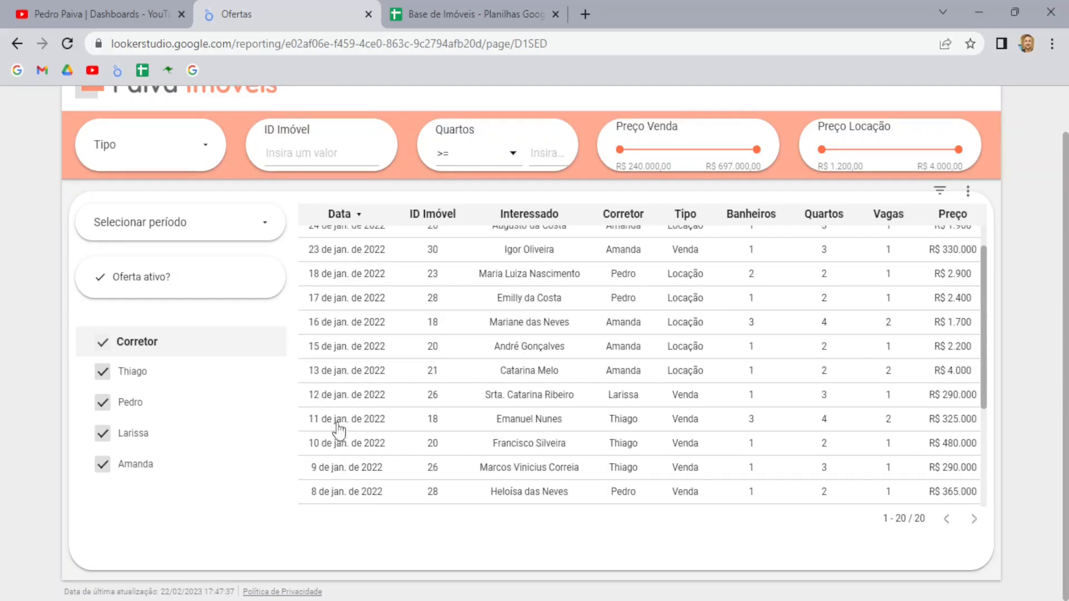
Step: Set the period filter's start date to 1 January 2022
left_click(269, 228)
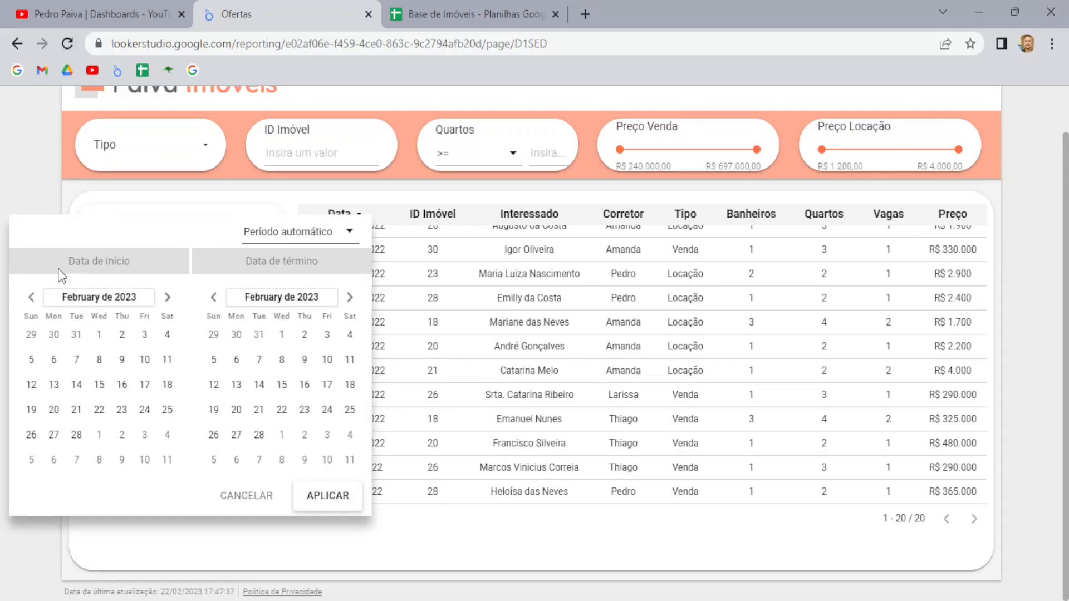
left_click(95, 299)
left_click(40, 299)
left_click(39, 326)
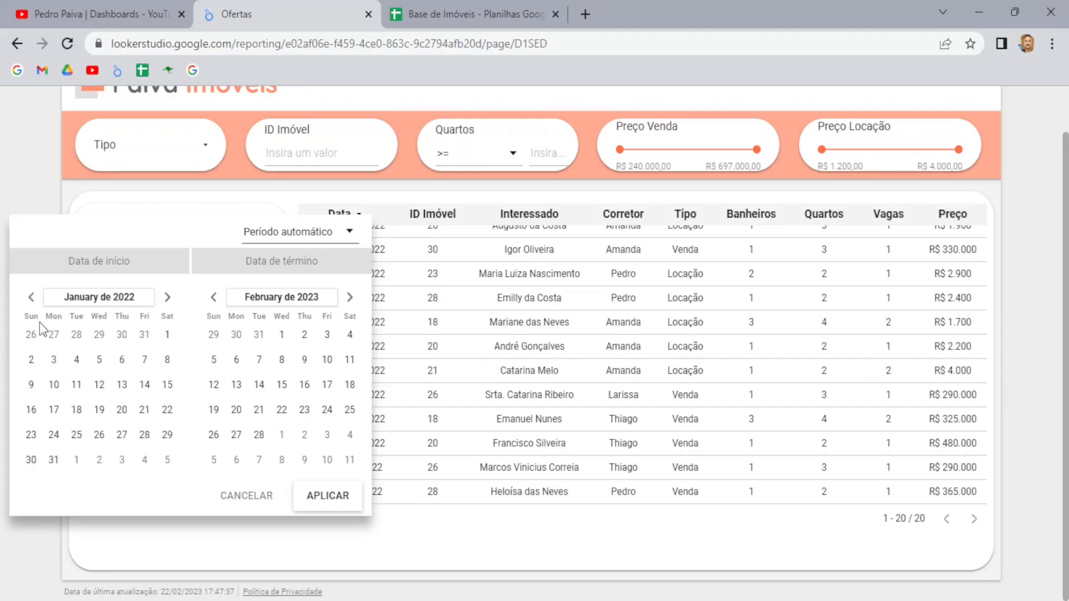
left_click(167, 334)
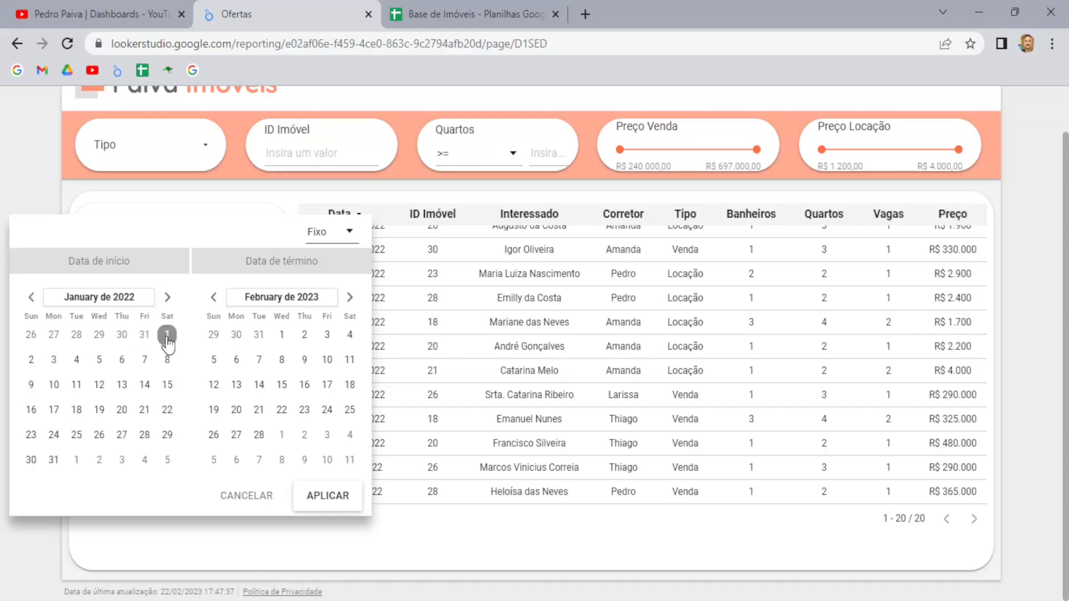
Step: Set the period filter's end date to 15 January 2022, apply it and check the dates in the table
left_click(287, 297)
left_click(222, 297)
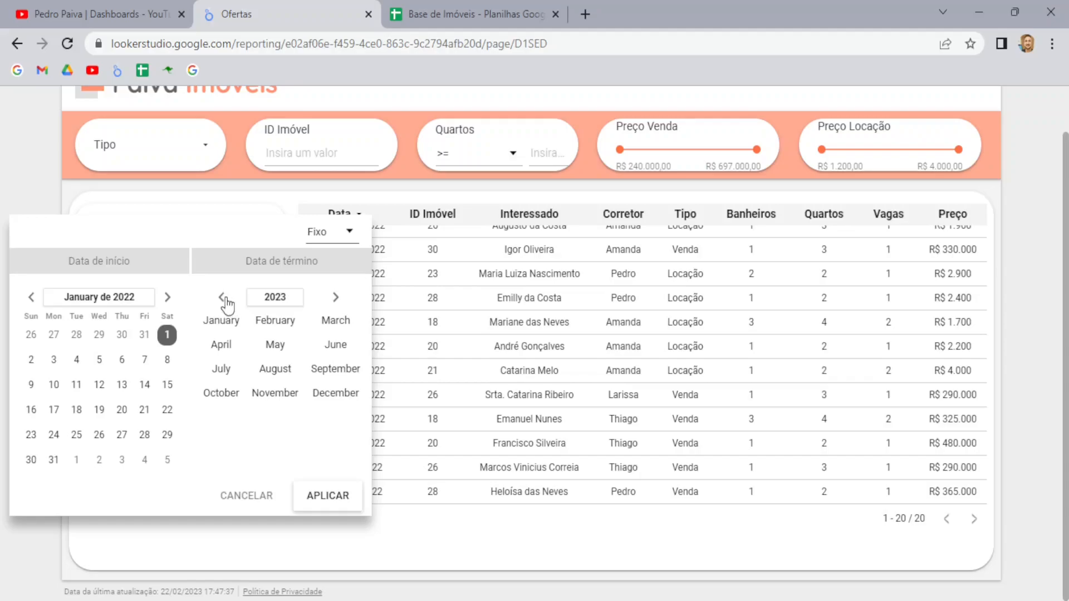
left_click(223, 323)
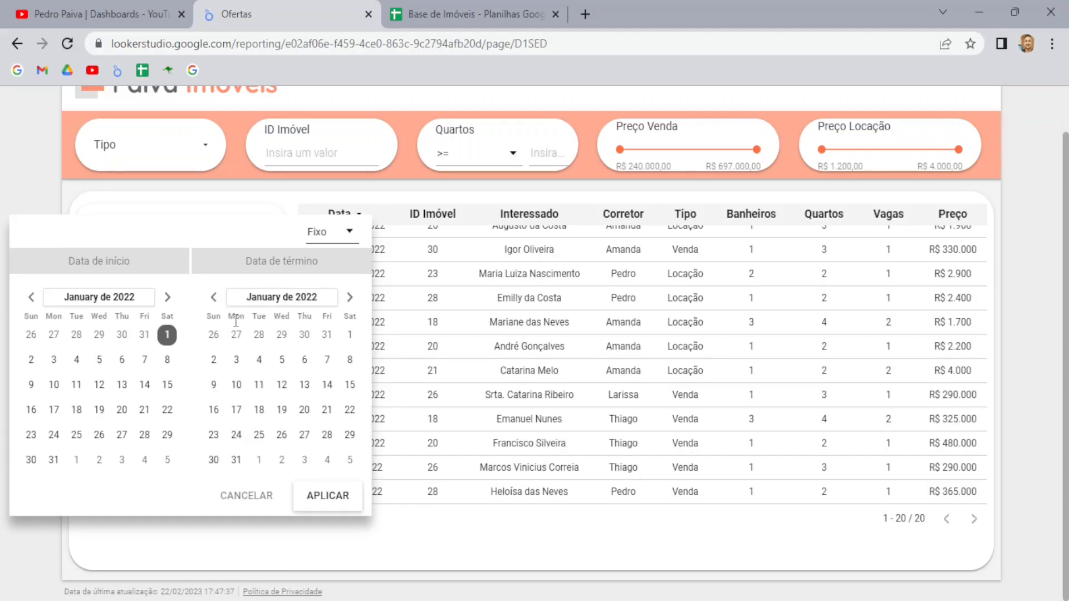
left_click(349, 385)
left_click(329, 496)
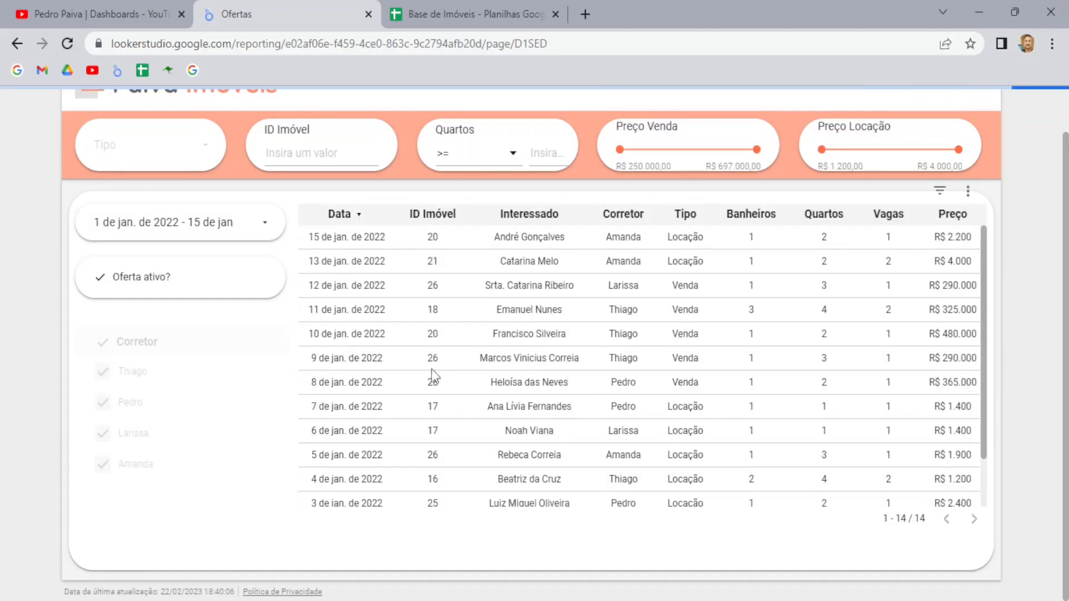
scroll(348, 427, "down", 3)
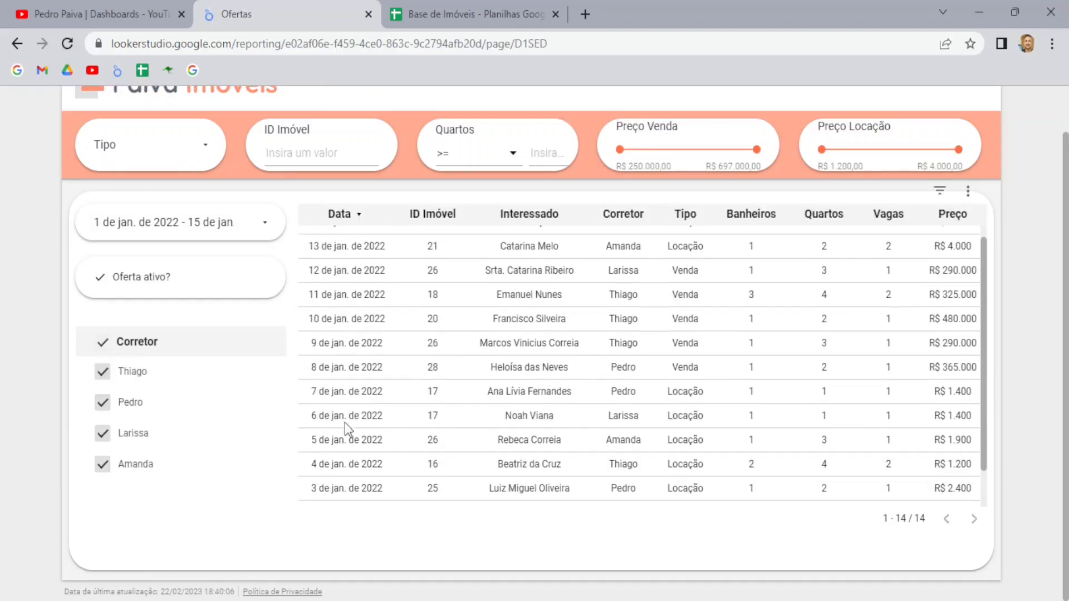
scroll(350, 445, "up", 3)
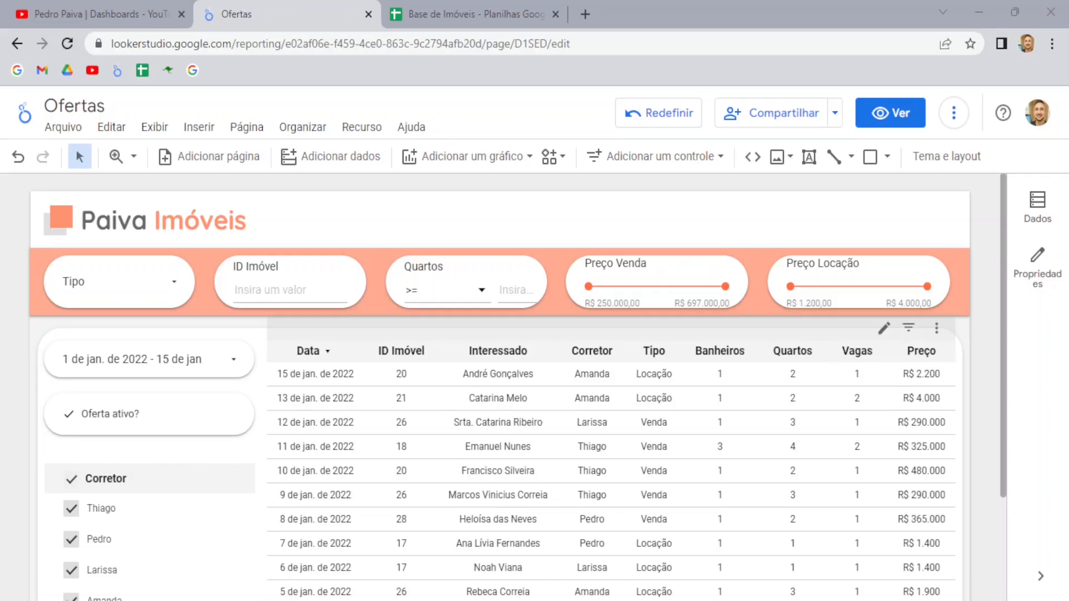
Step: Add a Lista suspensa control in the report header beside the Paiva Imóveis logo
left_click(484, 12)
left_click(323, 7)
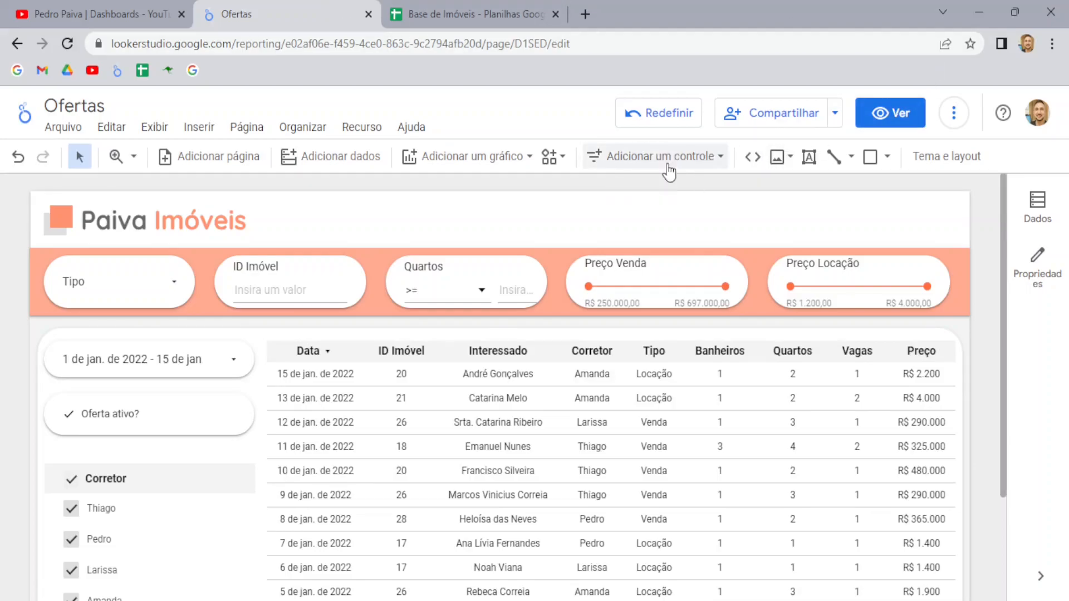
left_click(639, 162)
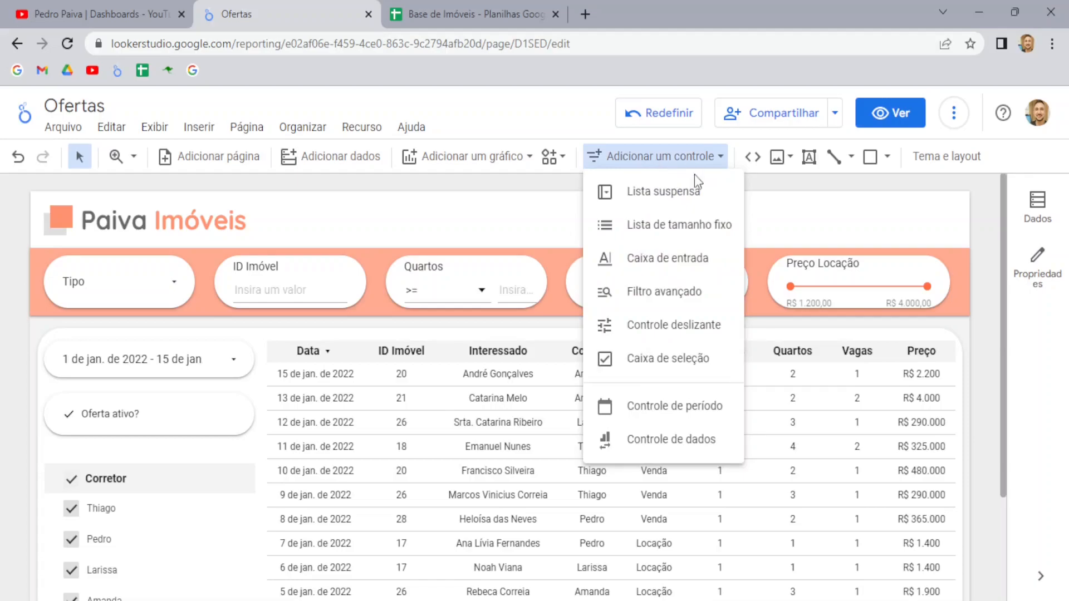
left_click(658, 193)
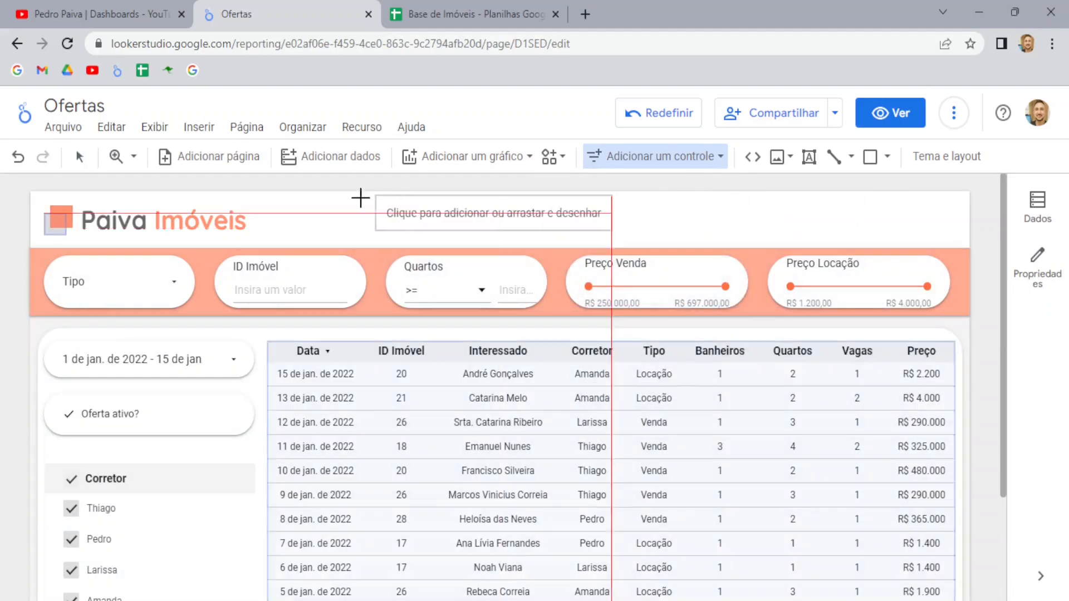
left_click(305, 196)
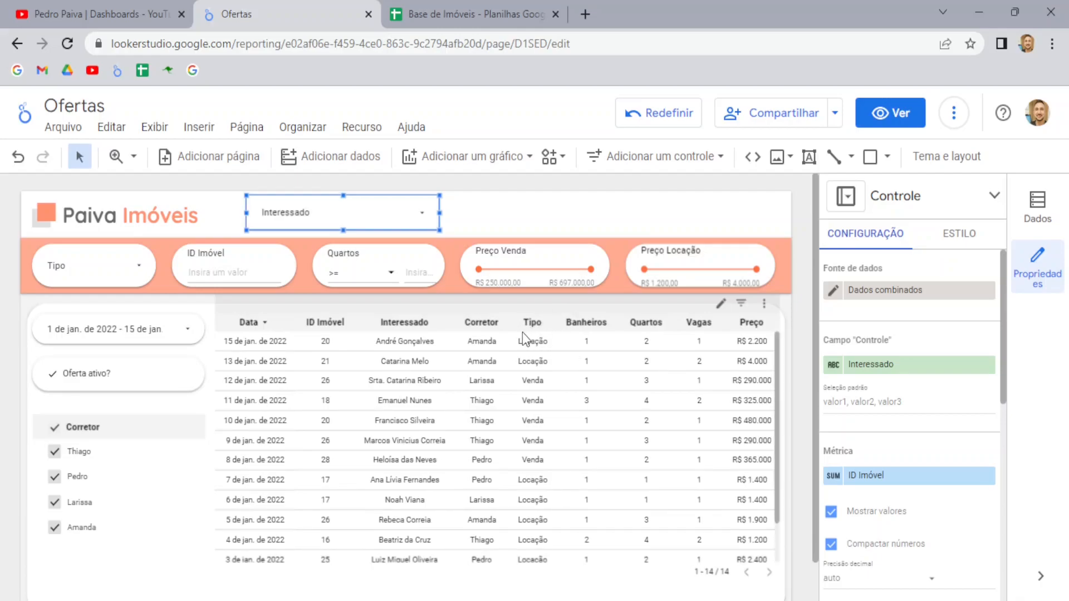
Step: Inspect the combined data source of the offers table, then review the configuration of the new drop-down control
left_click(555, 305)
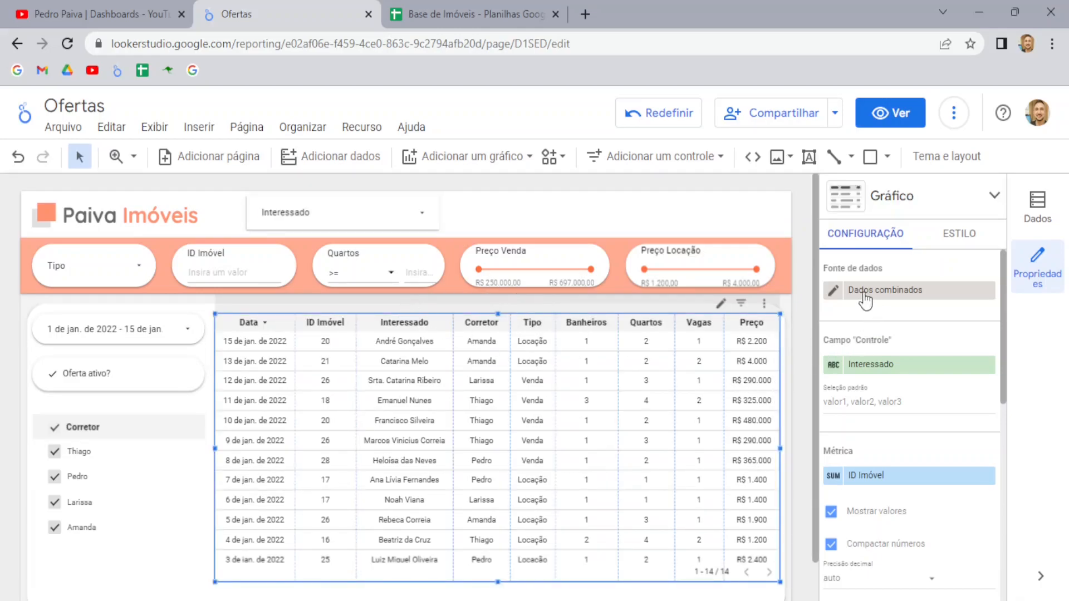
left_click(833, 291)
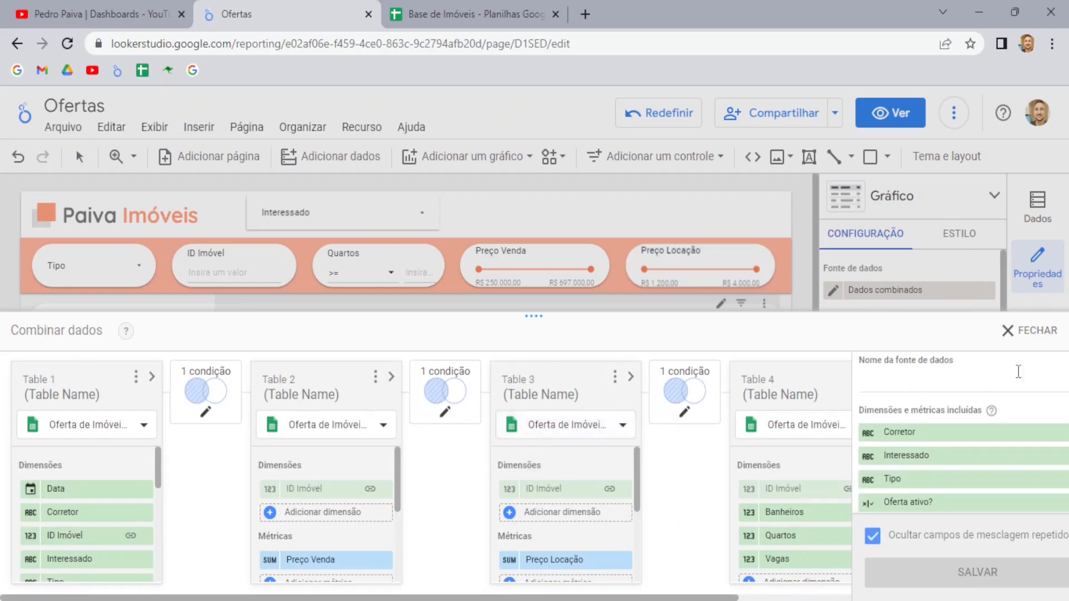
left_click(1036, 334)
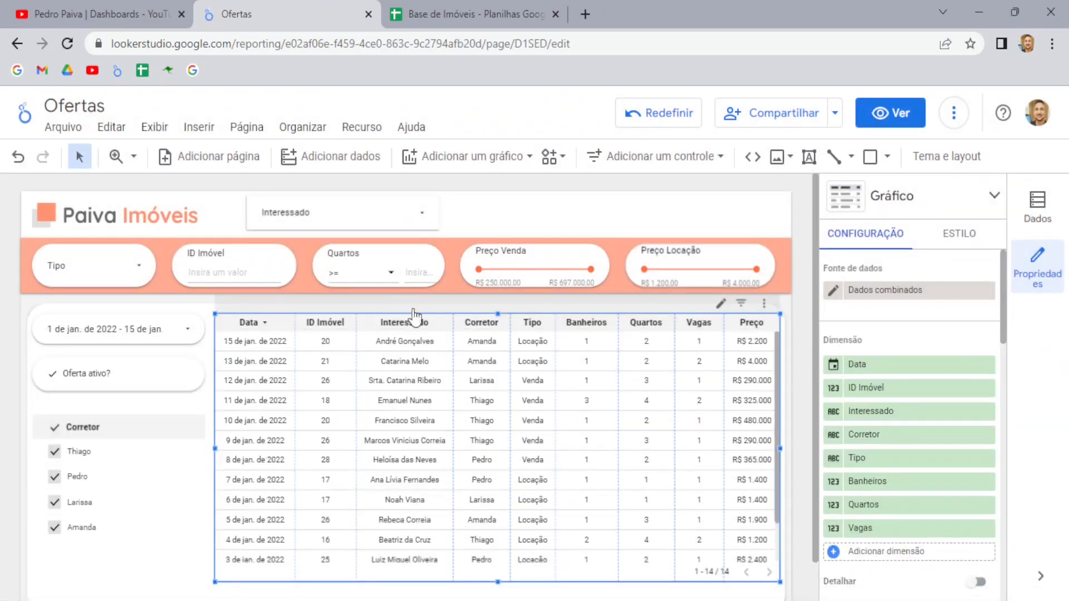
left_click(361, 197)
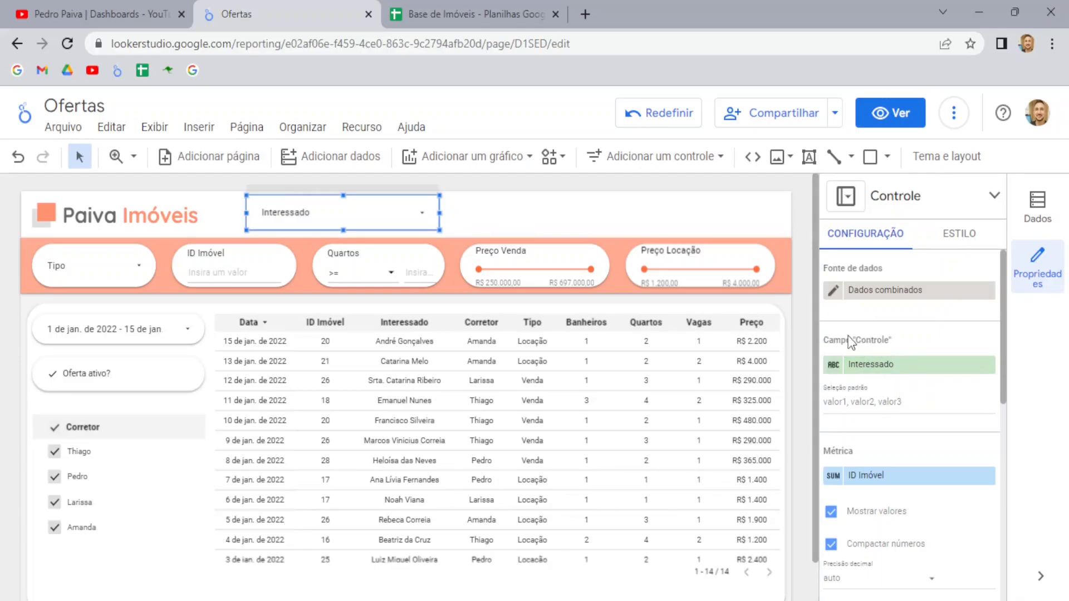
Step: Check the existing Tipo filter's options and configuration, then set the new drop-down's control field to Tipo
left_click(143, 275)
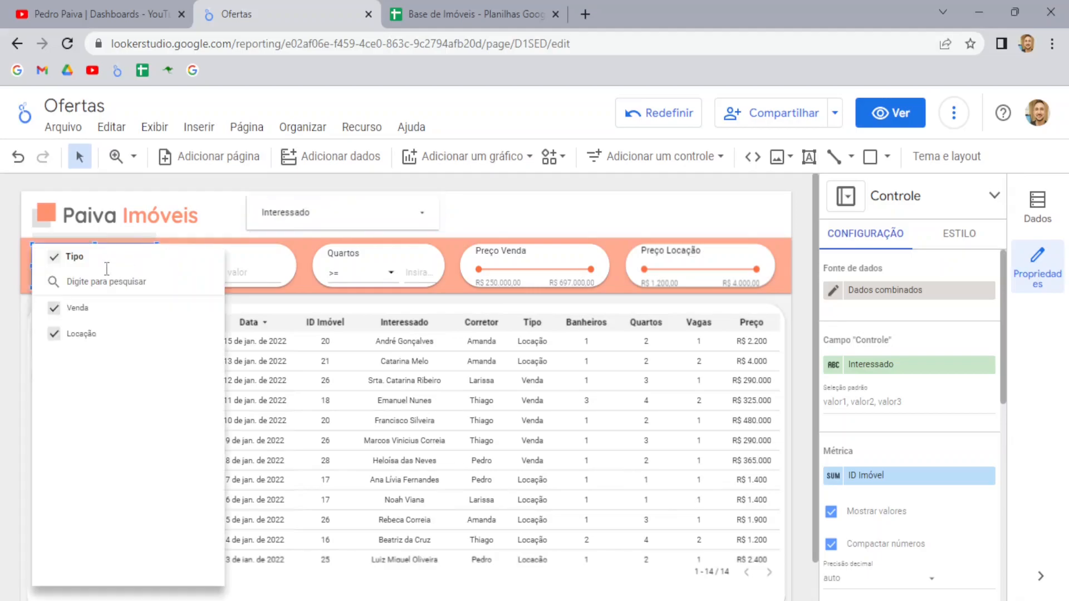
left_click(12, 311)
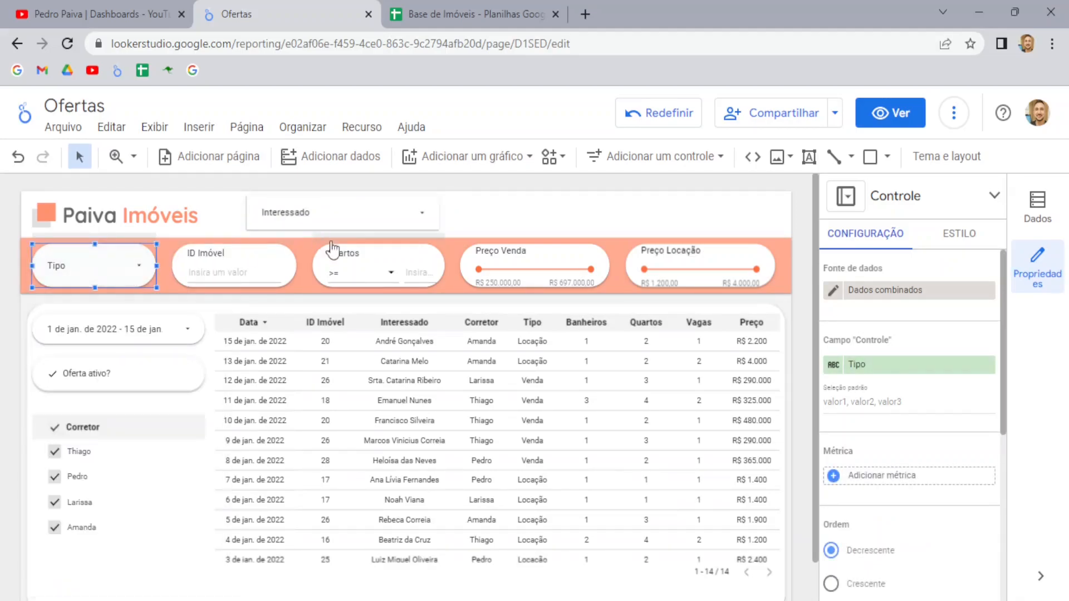
left_click(350, 200)
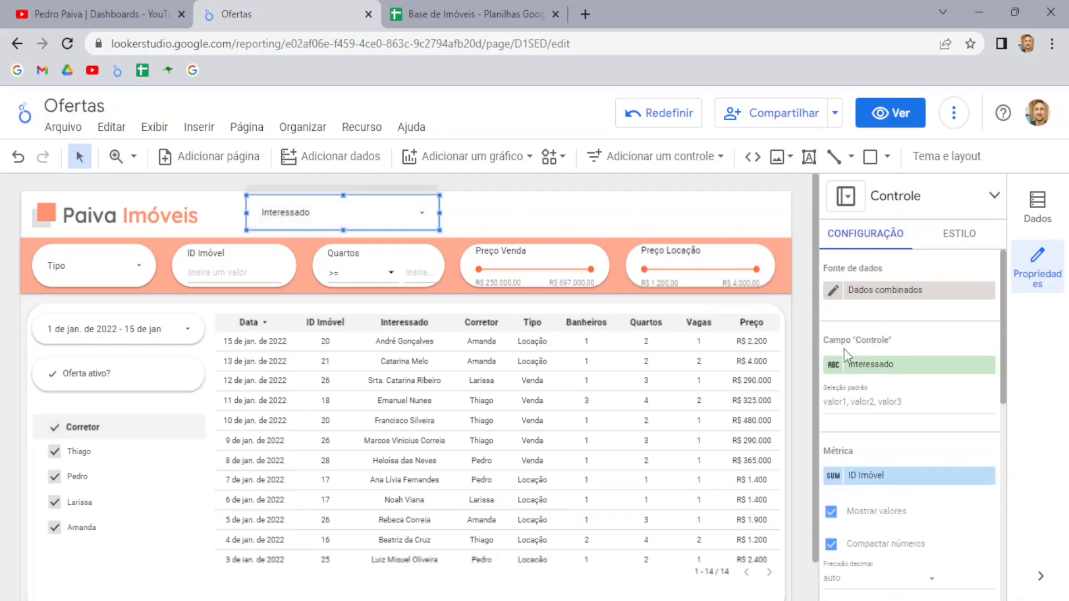
left_click(884, 369)
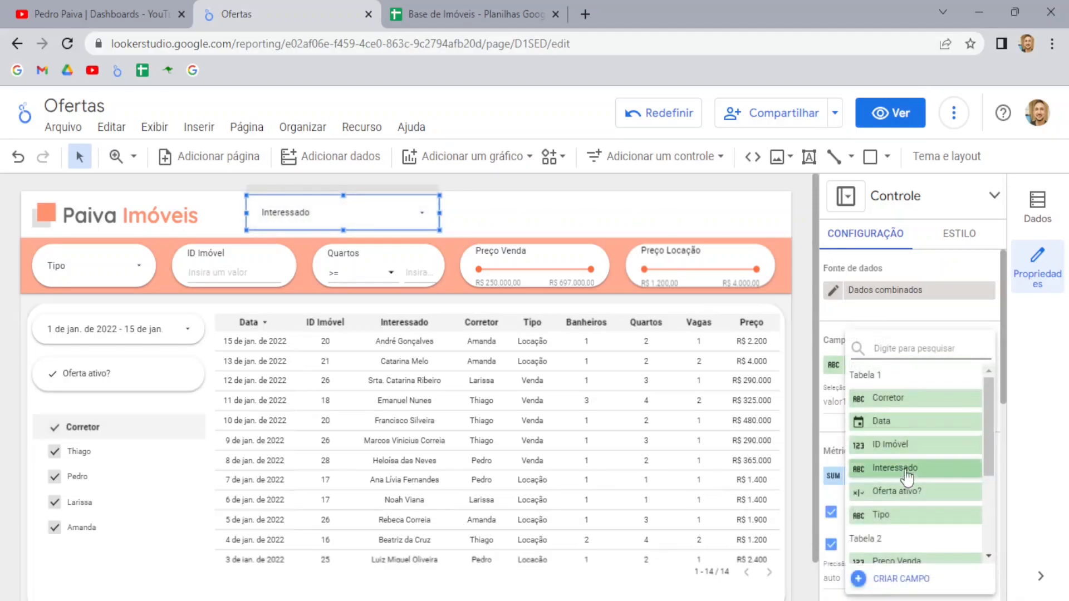
left_click(901, 518)
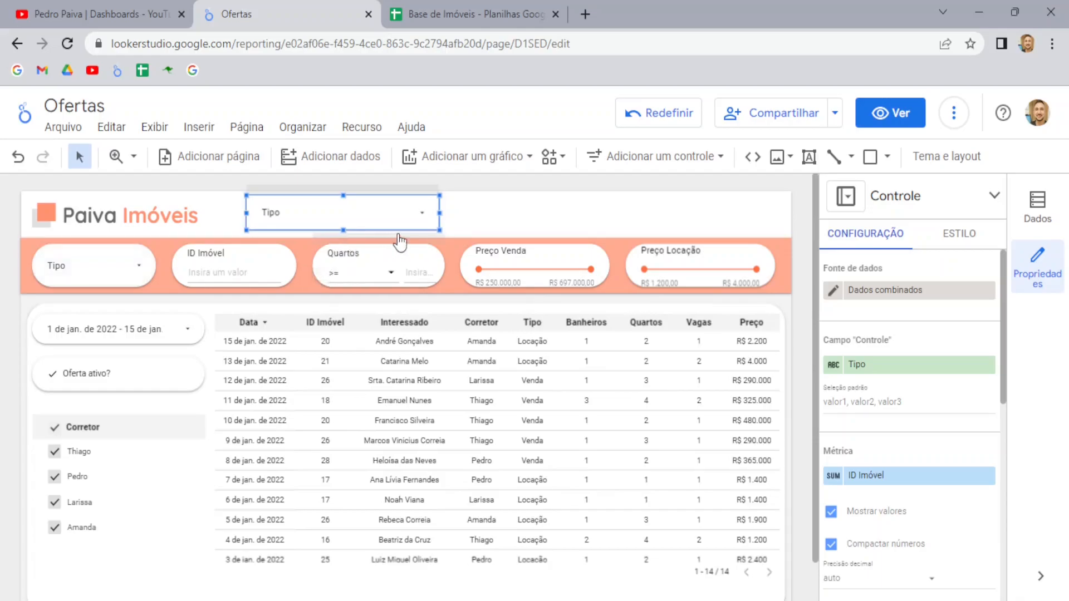
Step: Compare the option lists of both Tipo drop-downs, then remove the ID Imóvel metric from the new one
left_click(422, 213)
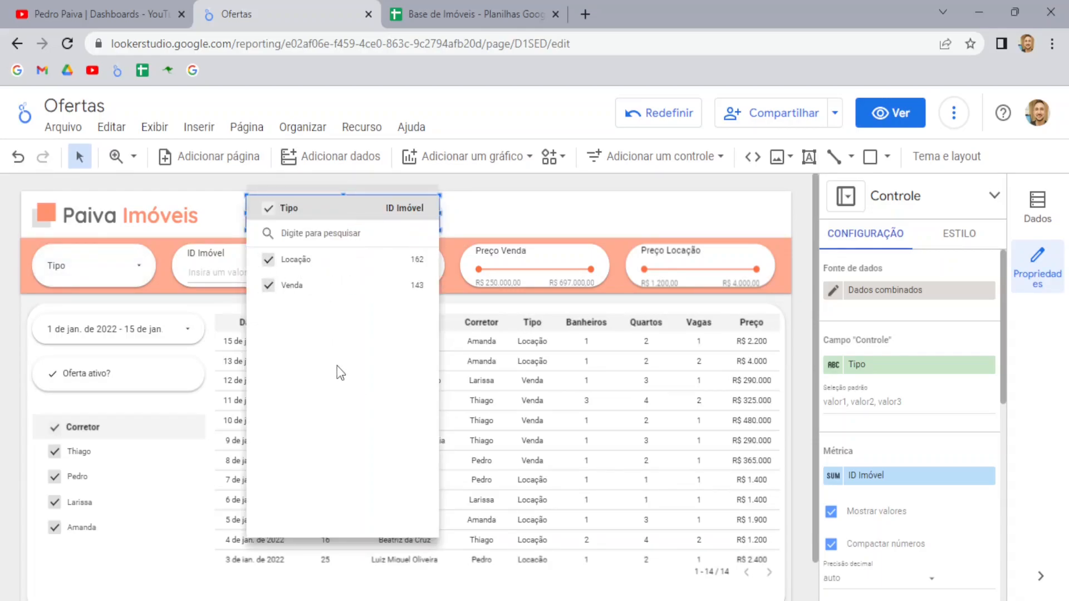
mouse_move(426, 267)
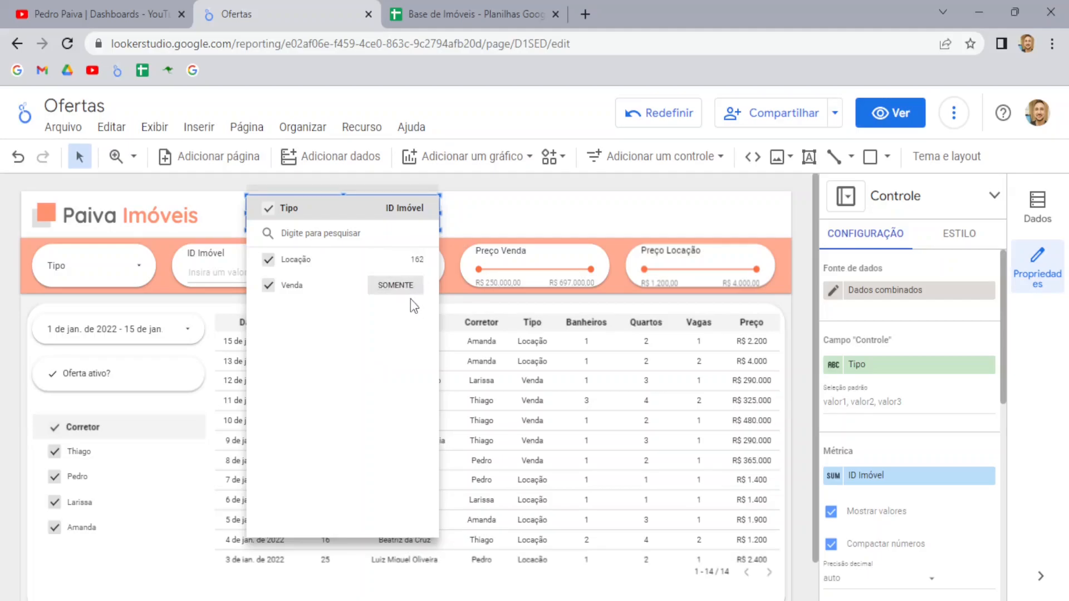
left_click(564, 204)
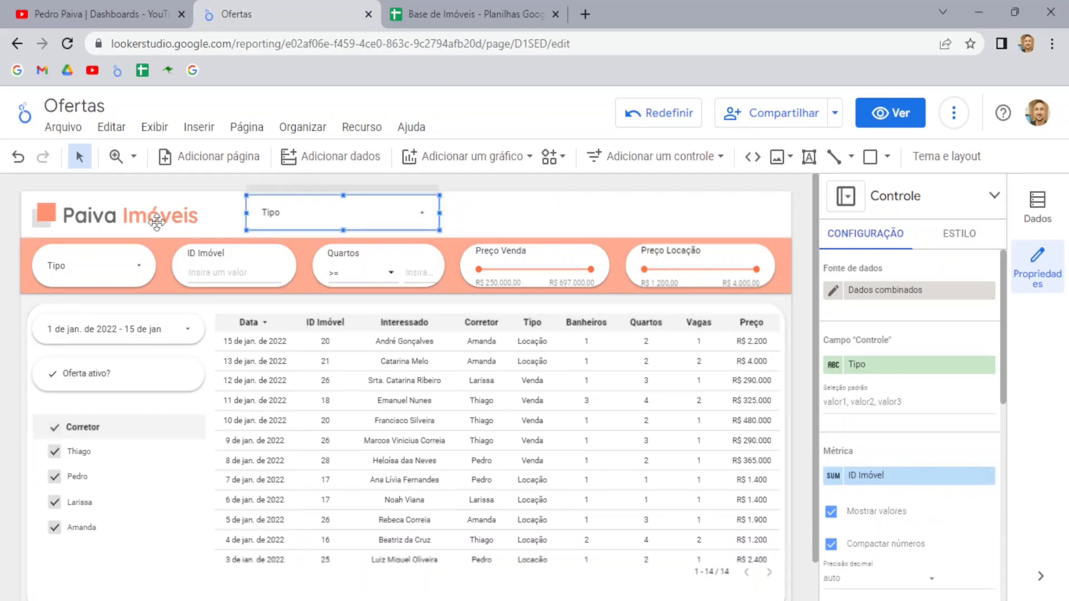
left_click(139, 264)
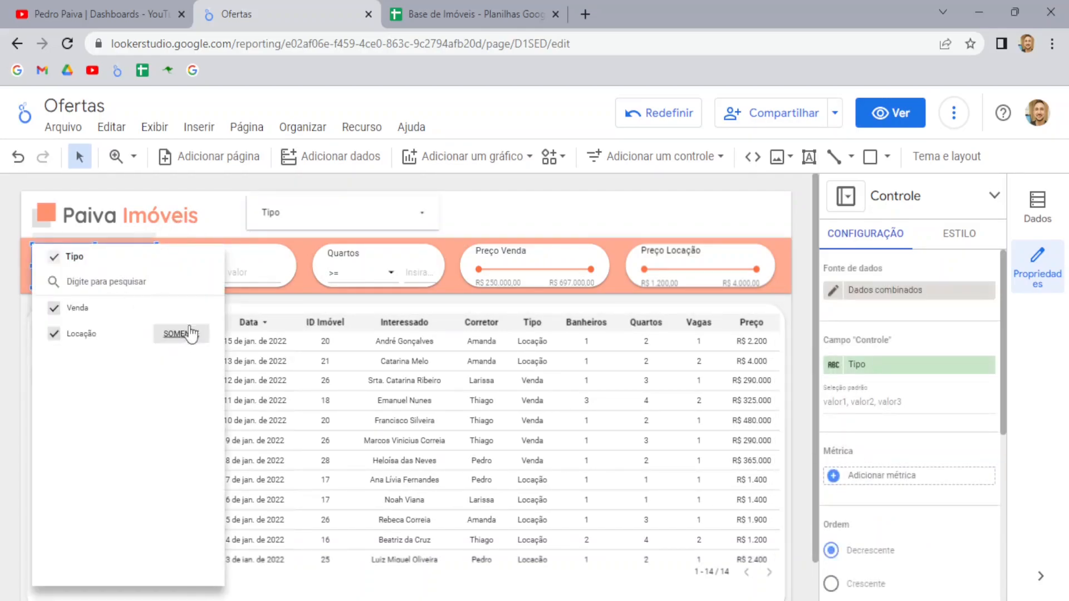
left_click(648, 203)
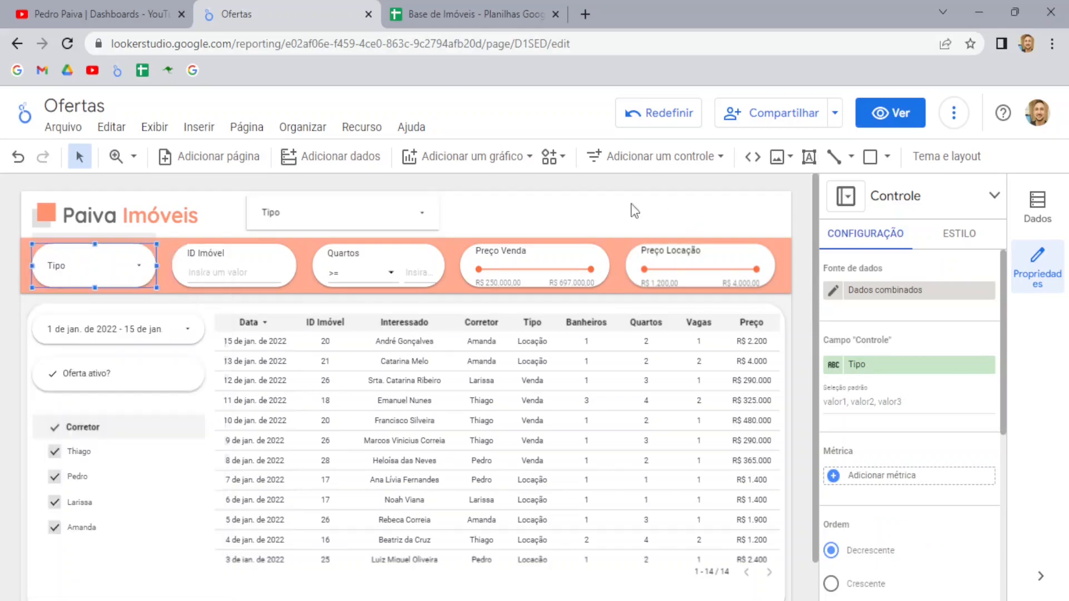
left_click(381, 198)
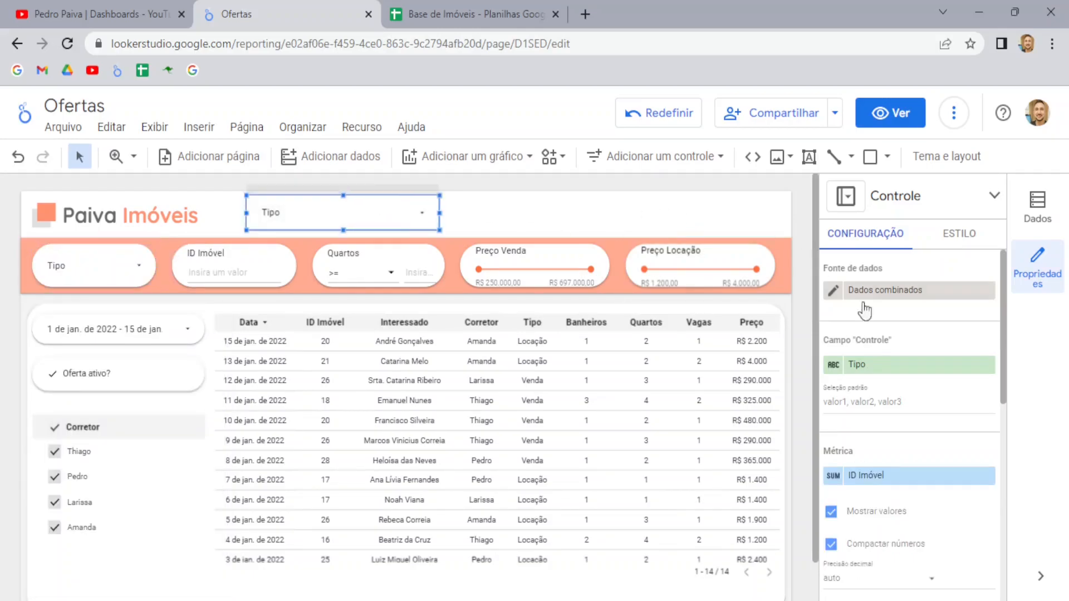
left_click(987, 477)
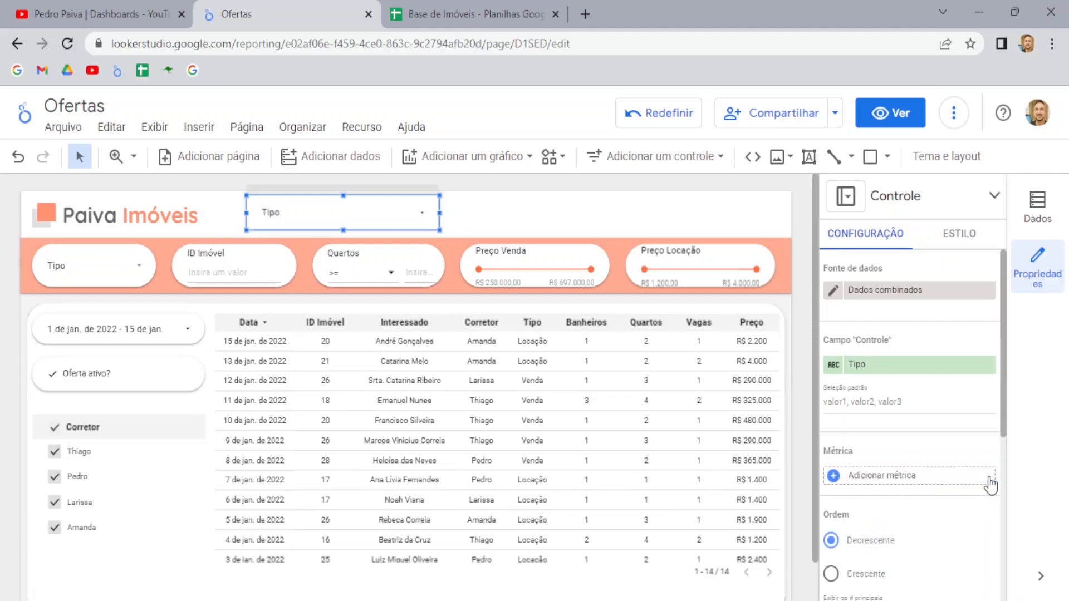
Step: Examine the new Tipo drop-down's options and search box, then its order, item limit, default period and filter settings
left_click(422, 215)
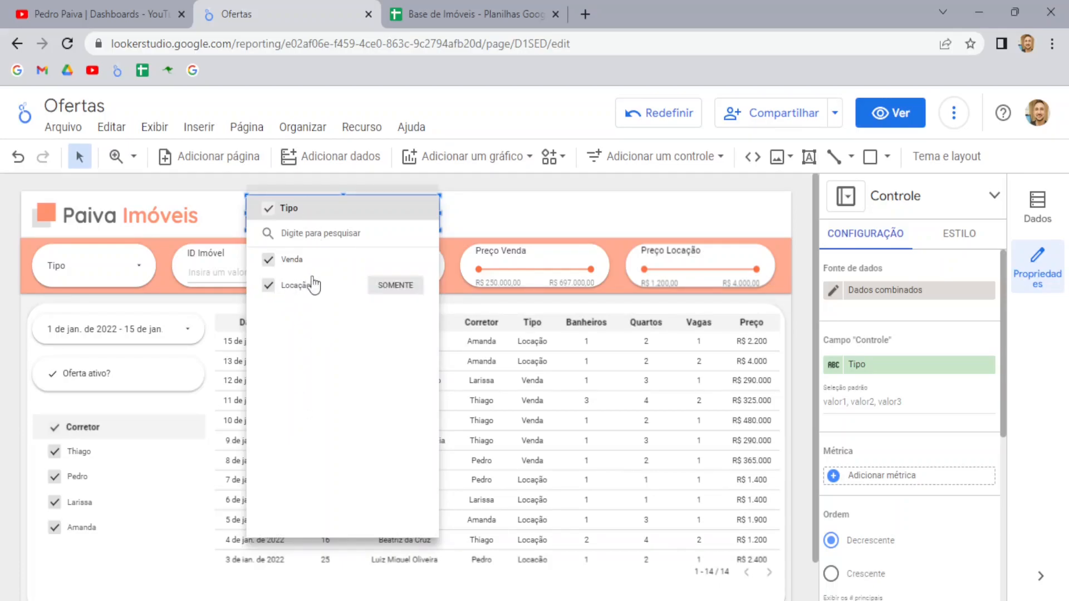
left_click(324, 232)
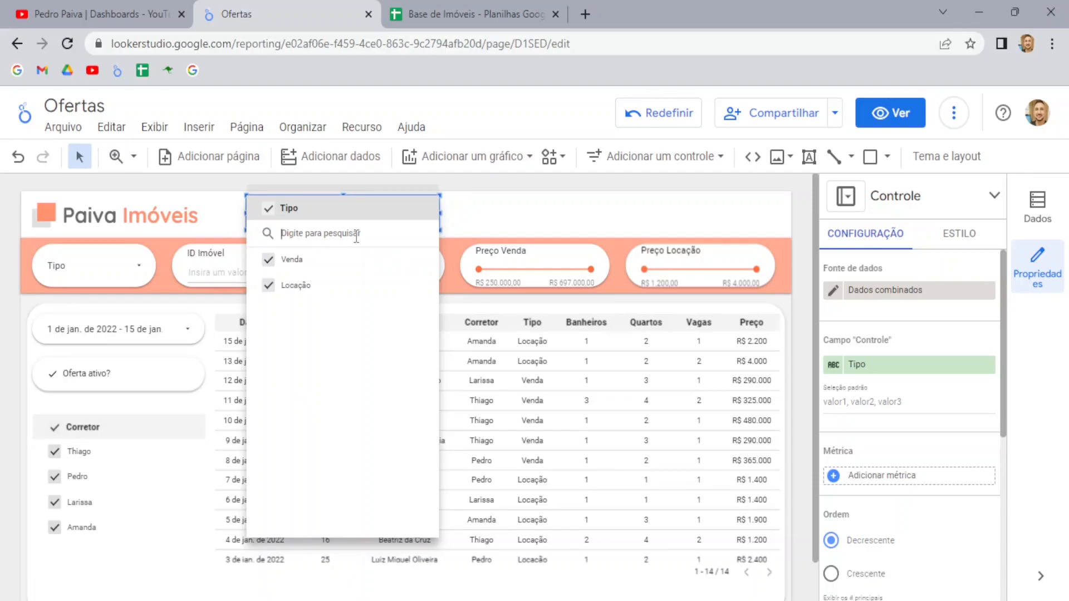
scroll(946, 390, "down", 2)
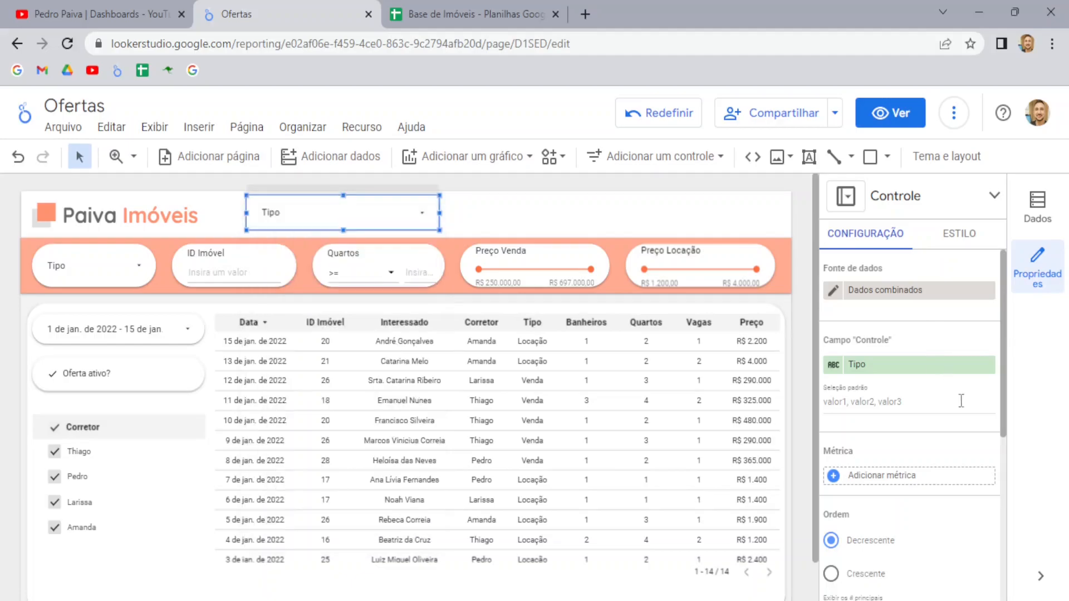
scroll(949, 406, "down", 2)
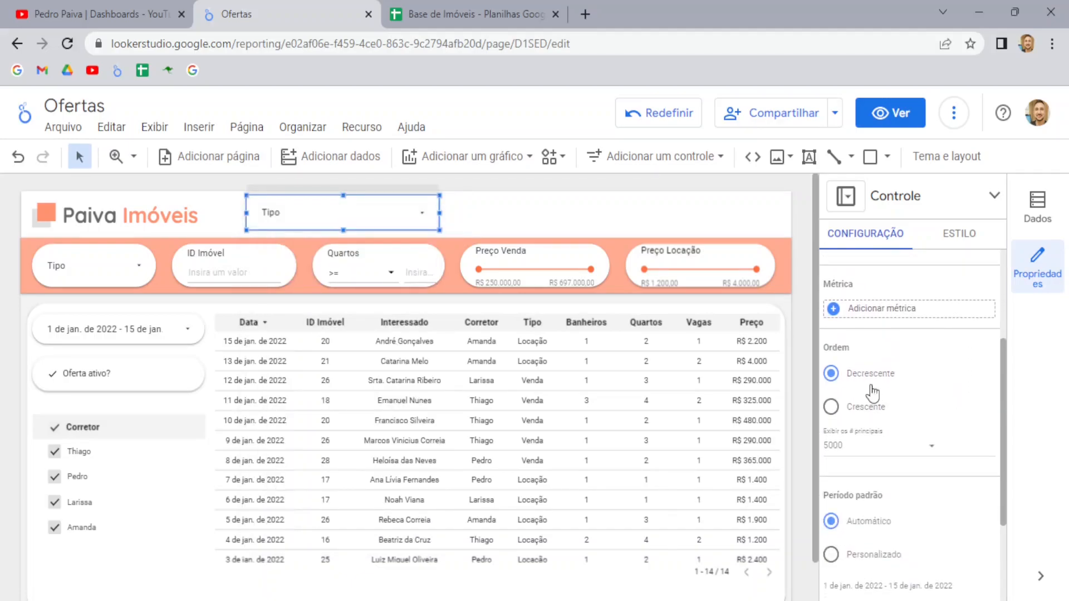
scroll(872, 393, "down", 2)
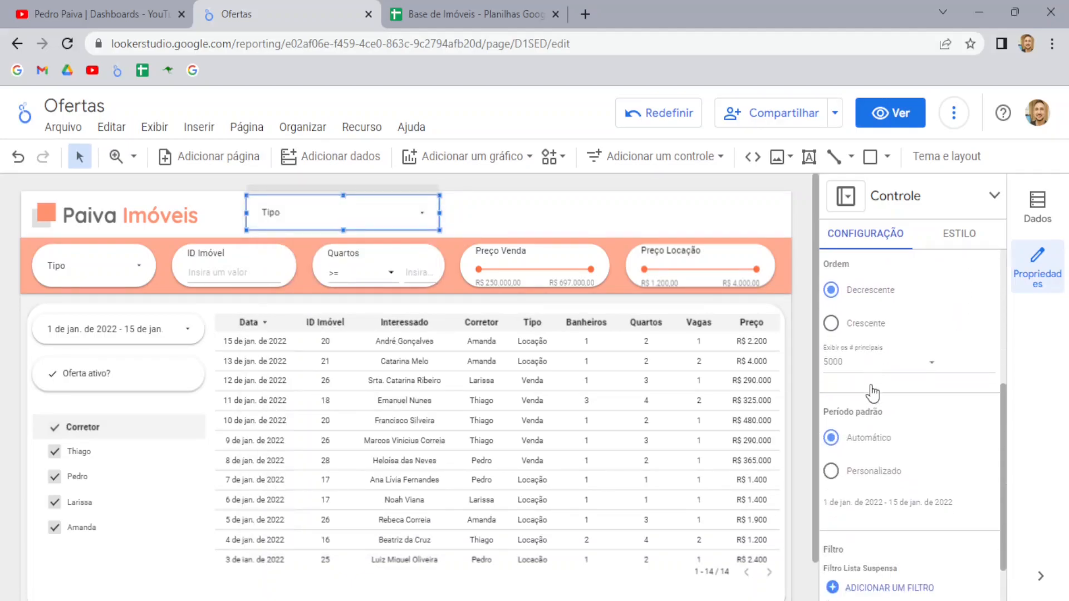
left_click(898, 371)
scroll(887, 323, "up", 6)
scroll(857, 401, "down", 1)
scroll(857, 407, "down", 3)
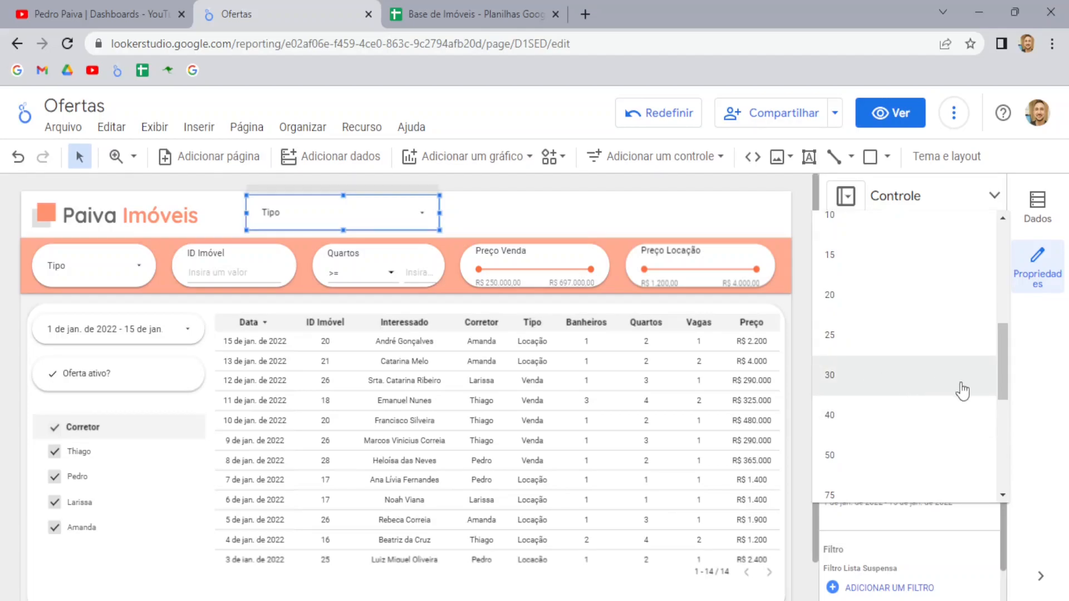
left_click(1033, 390)
scroll(985, 395, "down", 1)
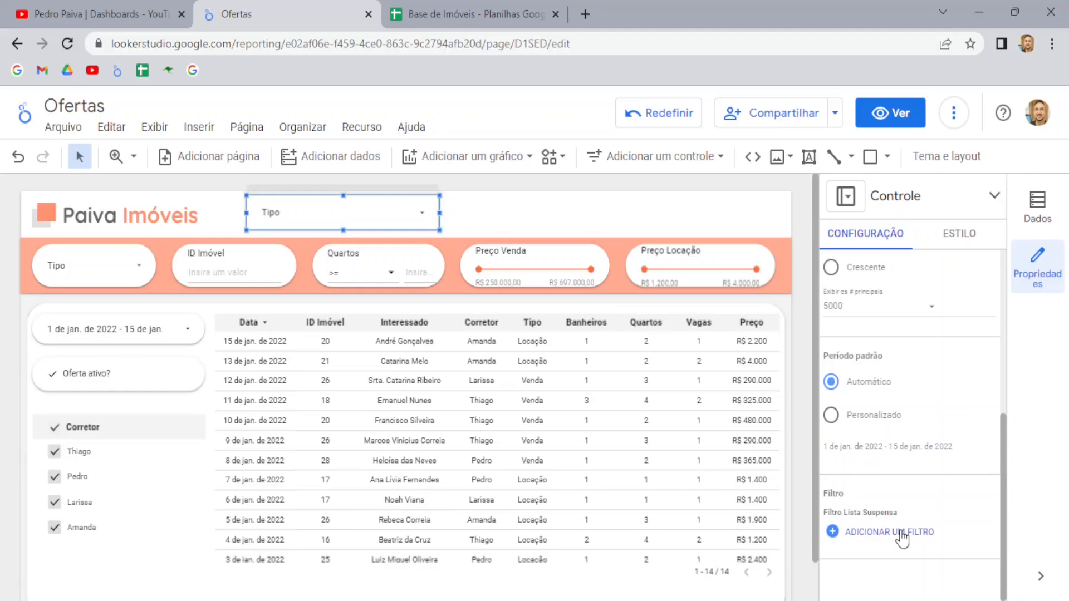
Step: Try the Tamanho fixo style on the new Tipo control, then return it to Lista suspensa
left_click(962, 241)
scroll(947, 373, "up", 5)
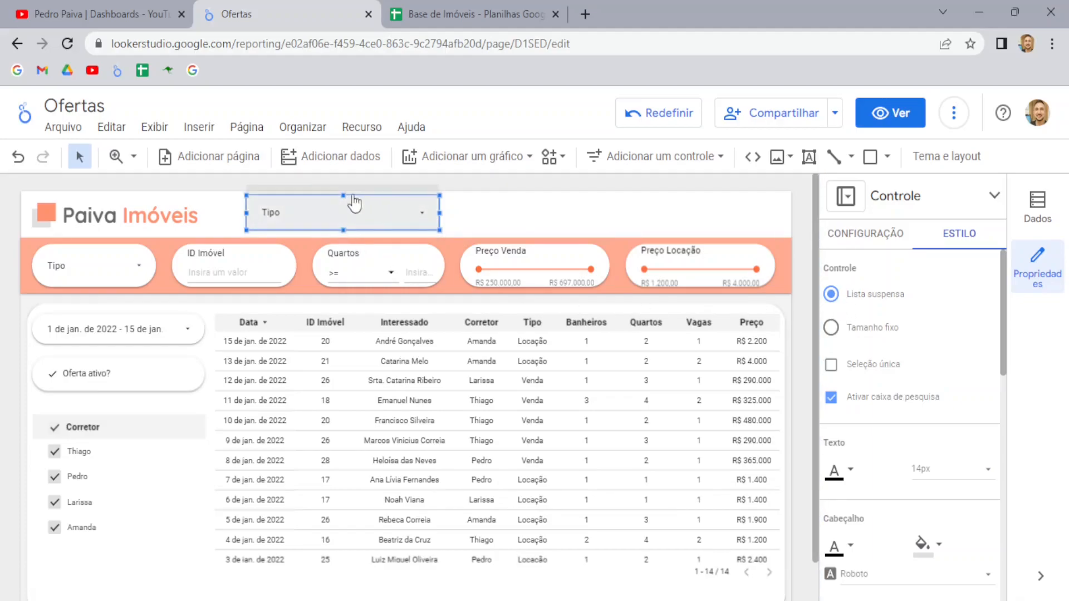
left_click(832, 329)
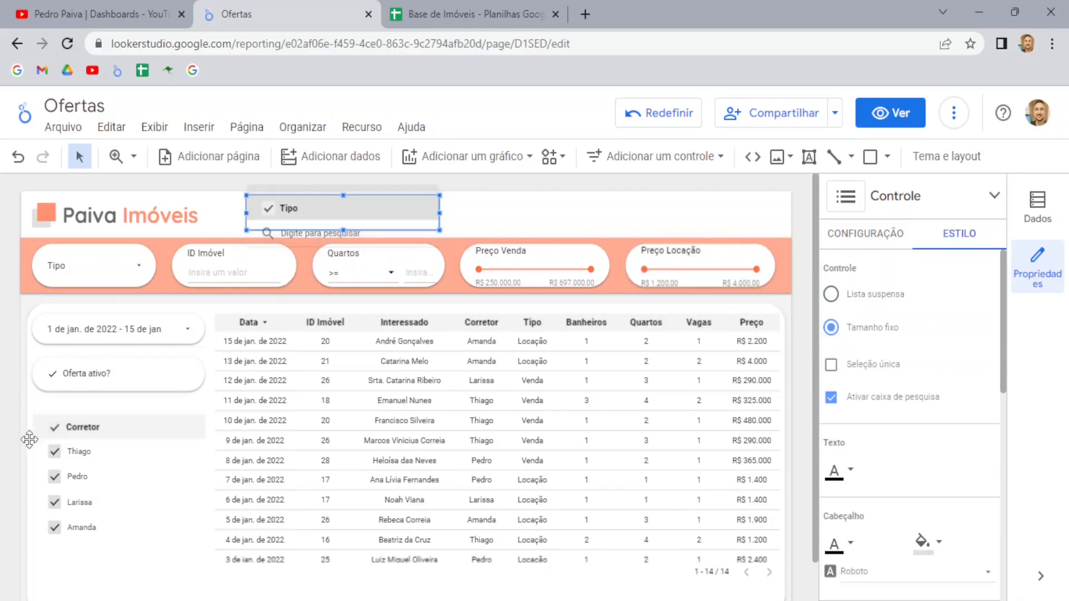
mouse_move(74, 461)
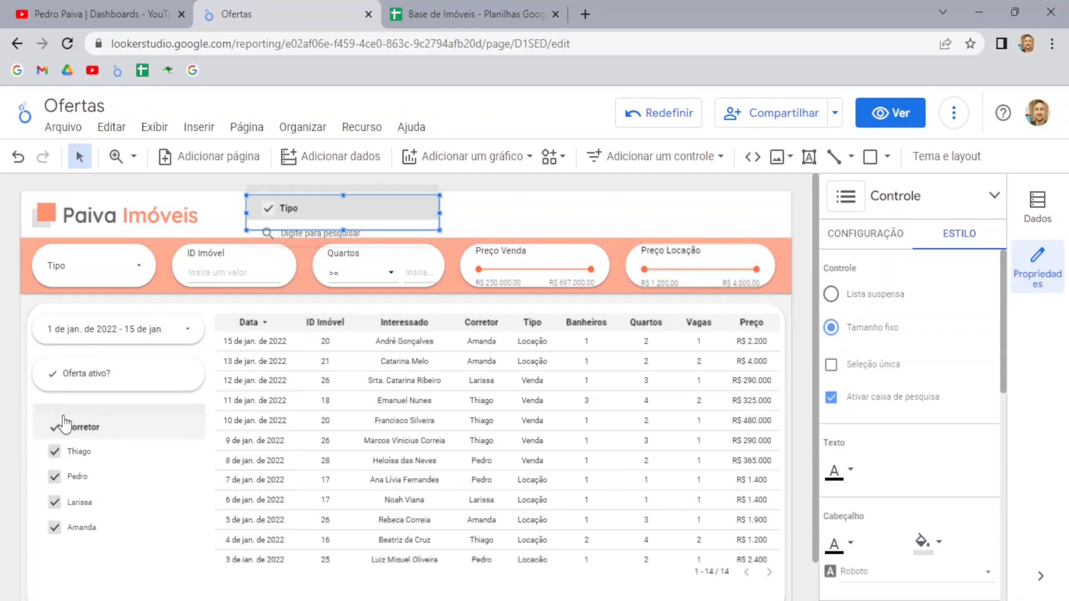
left_click(831, 295)
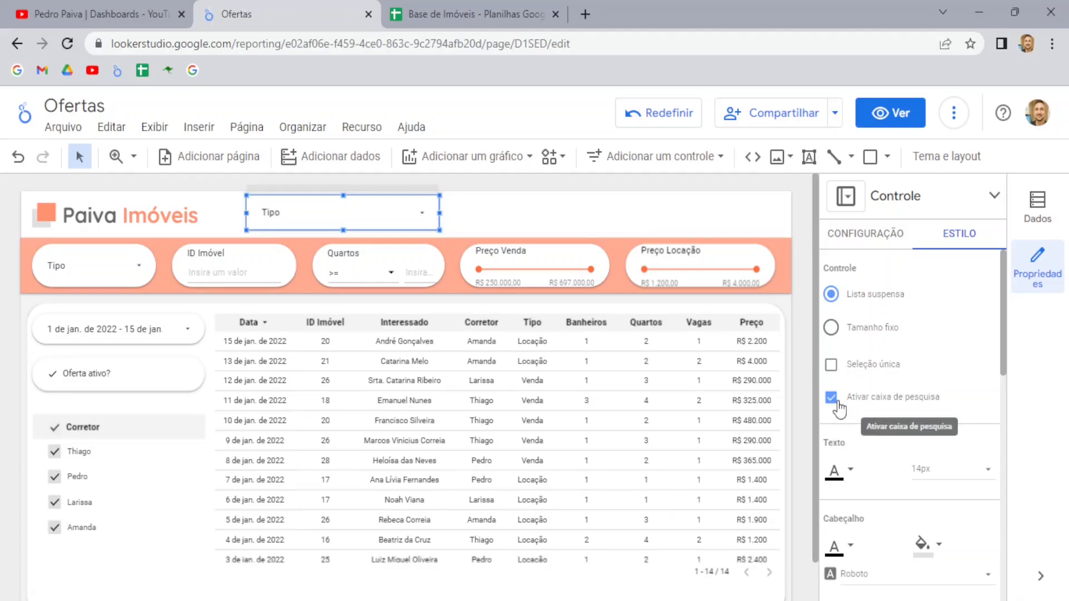
Step: Turn off the search box of the new Tipo drop-down and check its option list
left_click(430, 215)
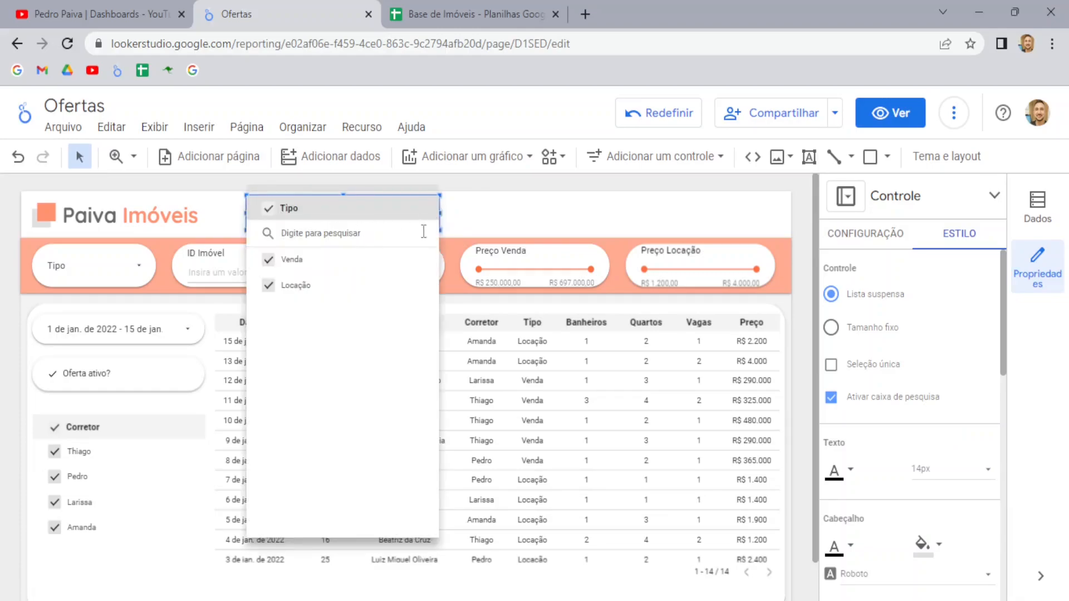
left_click(830, 398)
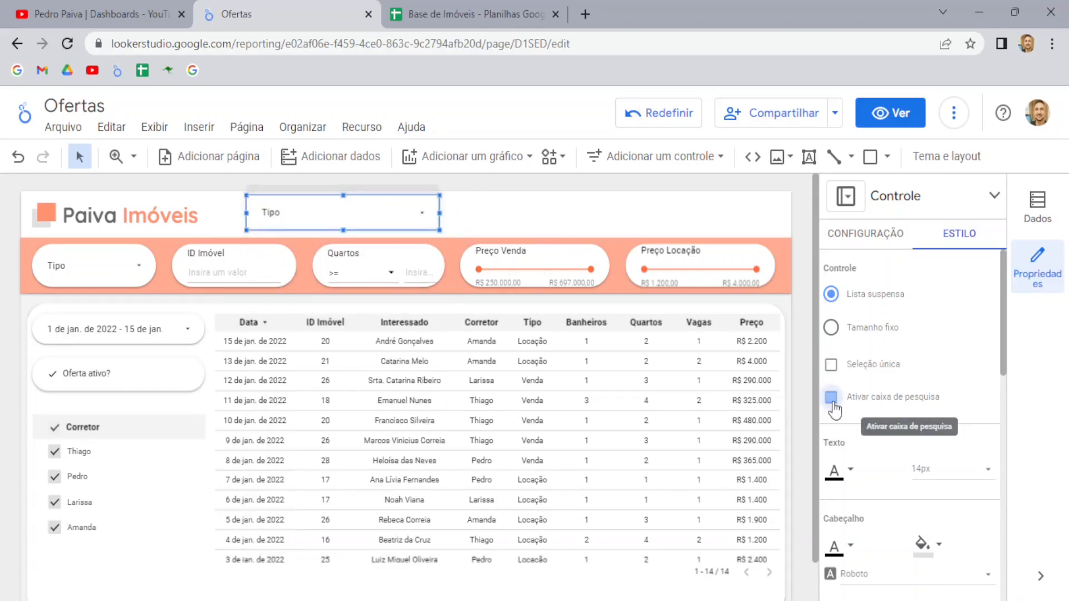
left_click(831, 397)
left_click(422, 220)
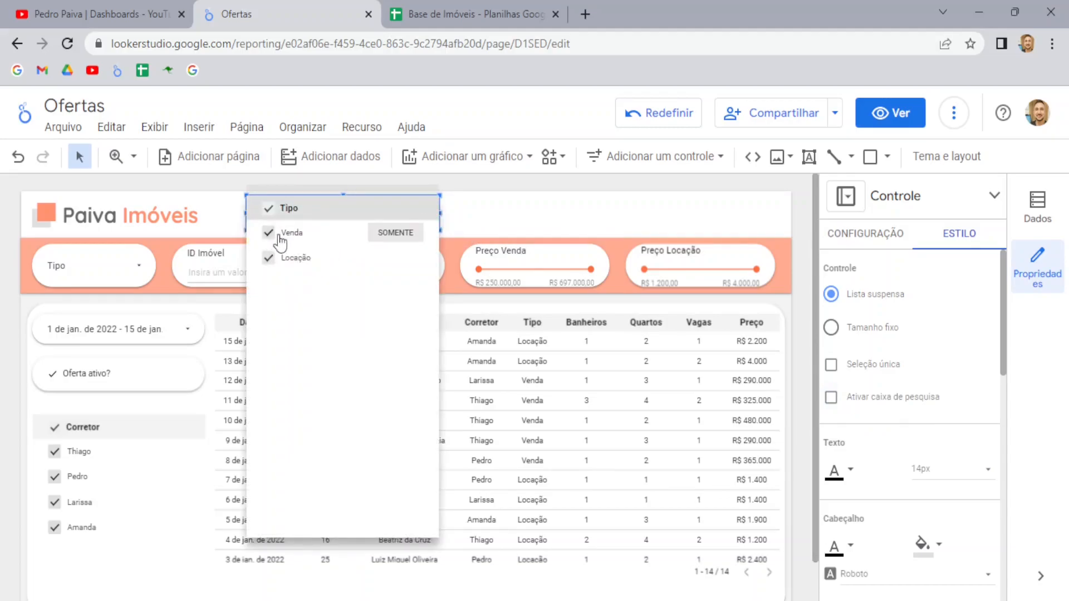
left_click(677, 214)
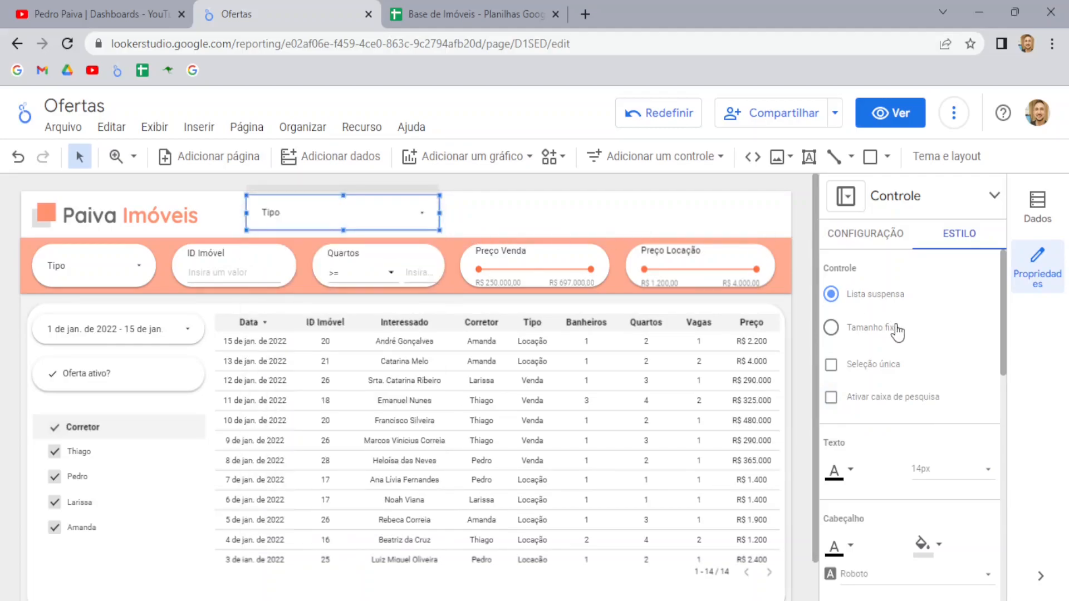
Step: Review the new drop-down's style settings for text, header, checkboxes, label, background, border and padding
scroll(896, 332, "down", 3)
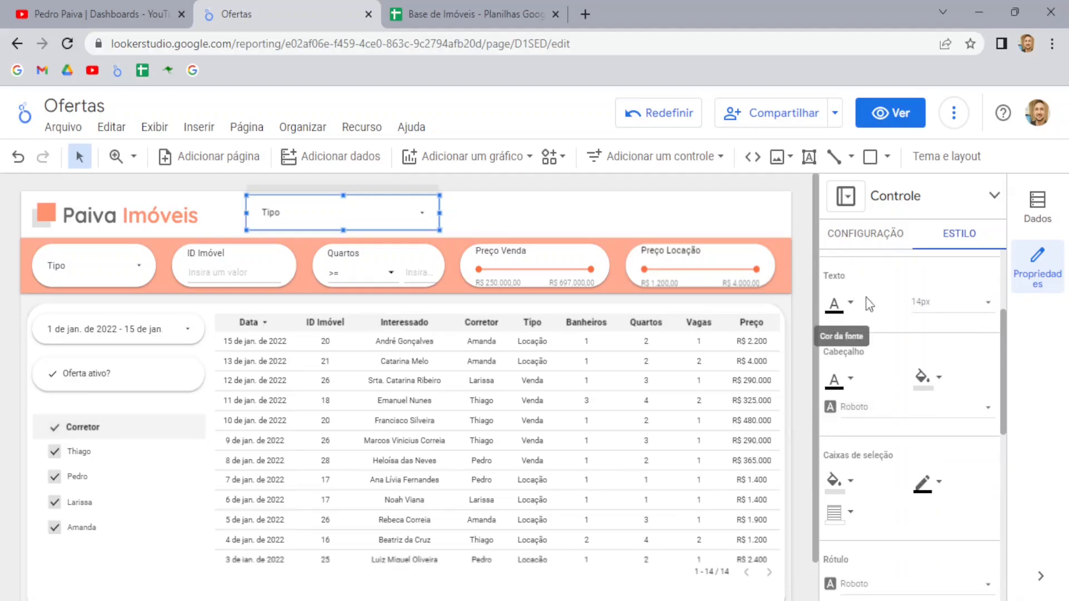
scroll(913, 303, "down", 2)
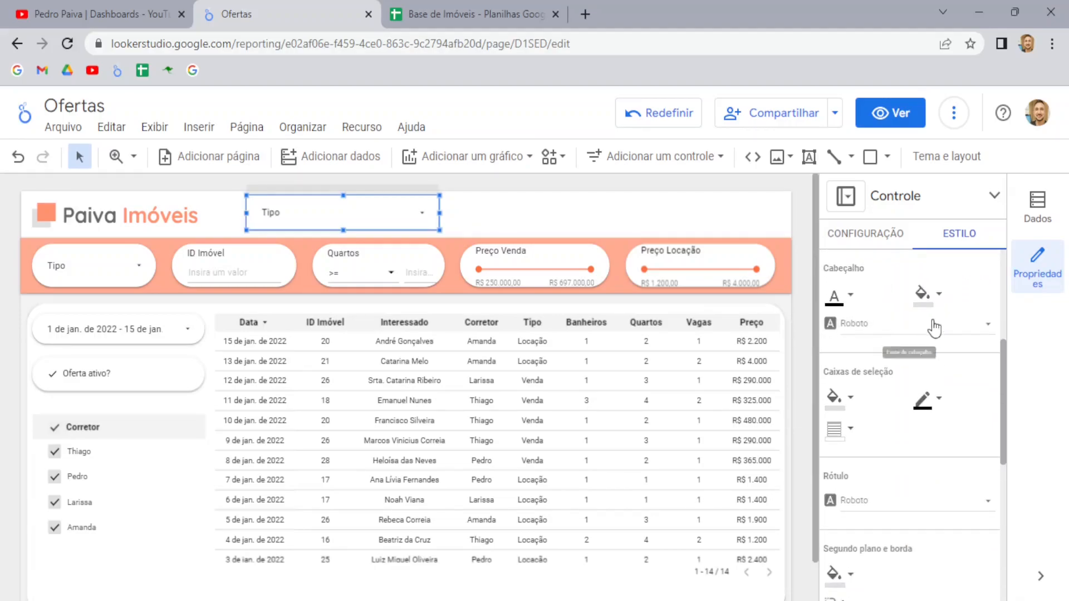
scroll(940, 339, "down", 2)
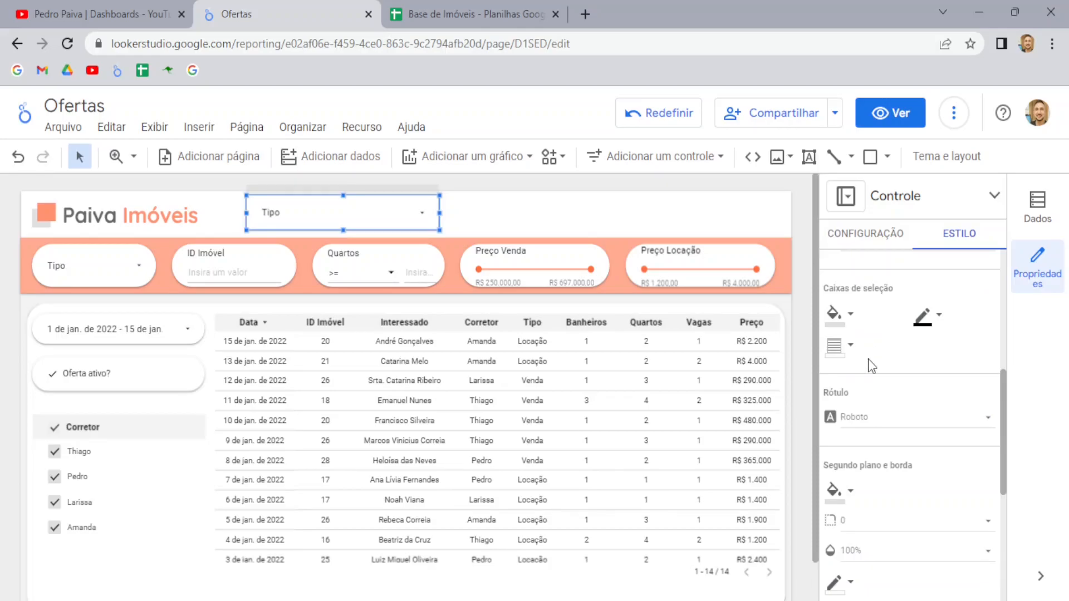
scroll(867, 356, "down", 2)
scroll(880, 339, "down", 4)
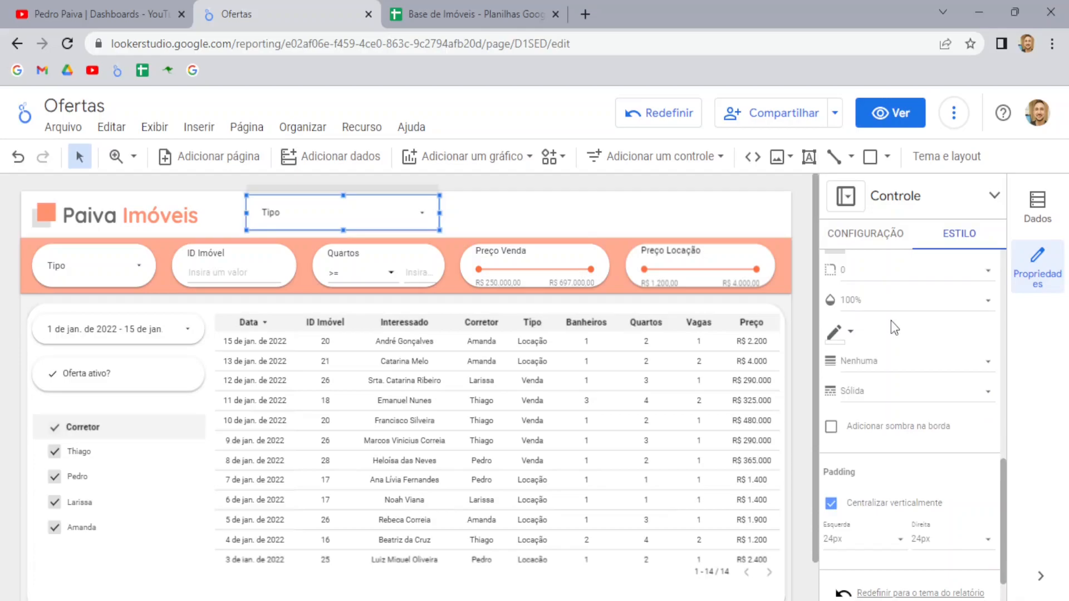
scroll(891, 322, "down", 1)
left_click(641, 203)
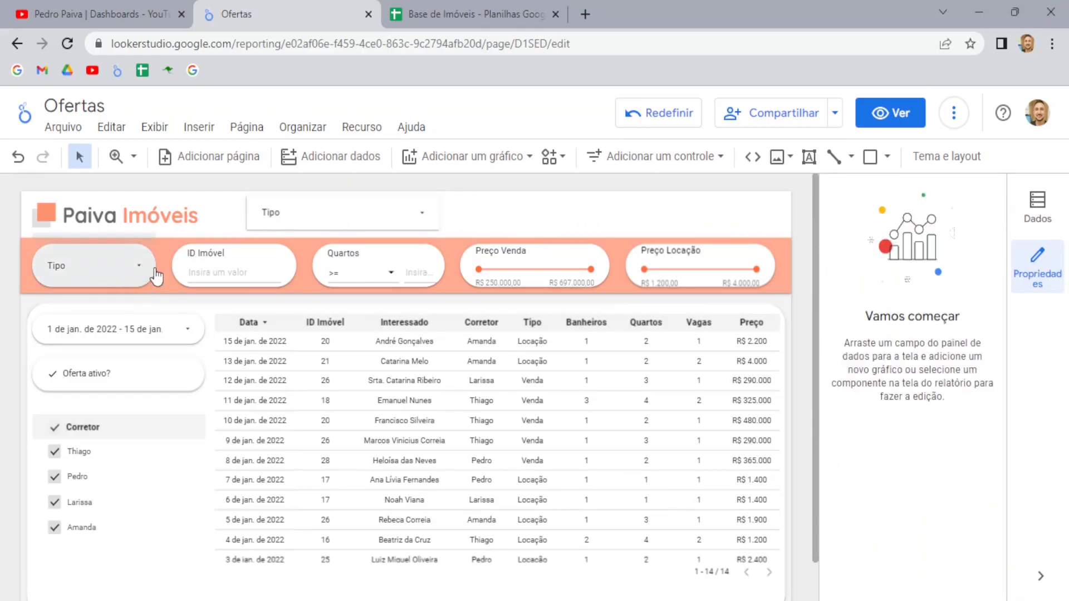
Step: Set the border radius of the new Tipo drop-down to 50
left_click(326, 201)
left_click(974, 245)
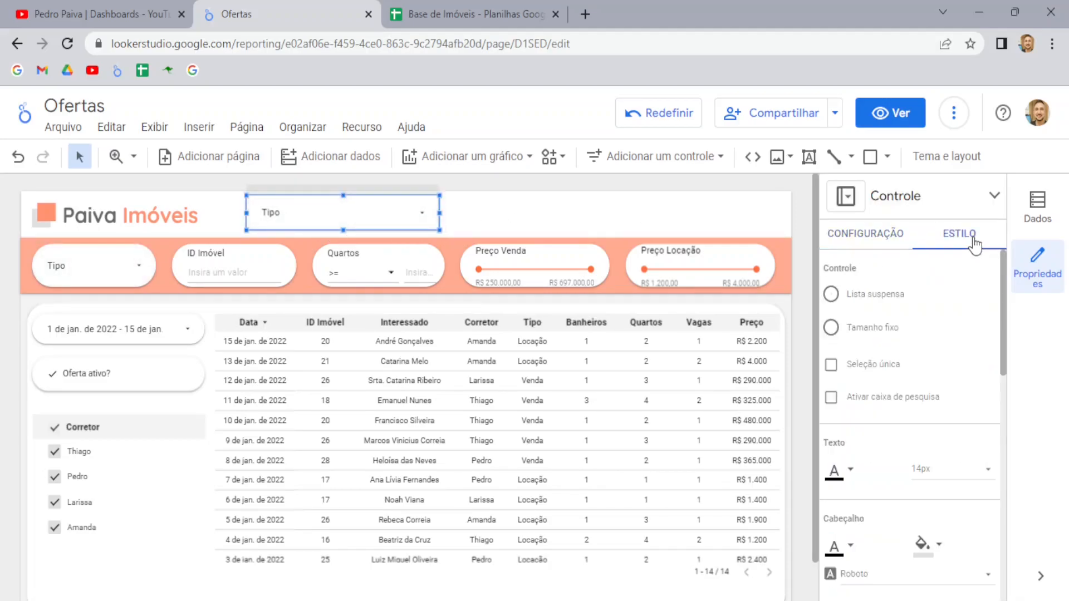
scroll(954, 345, "down", 5)
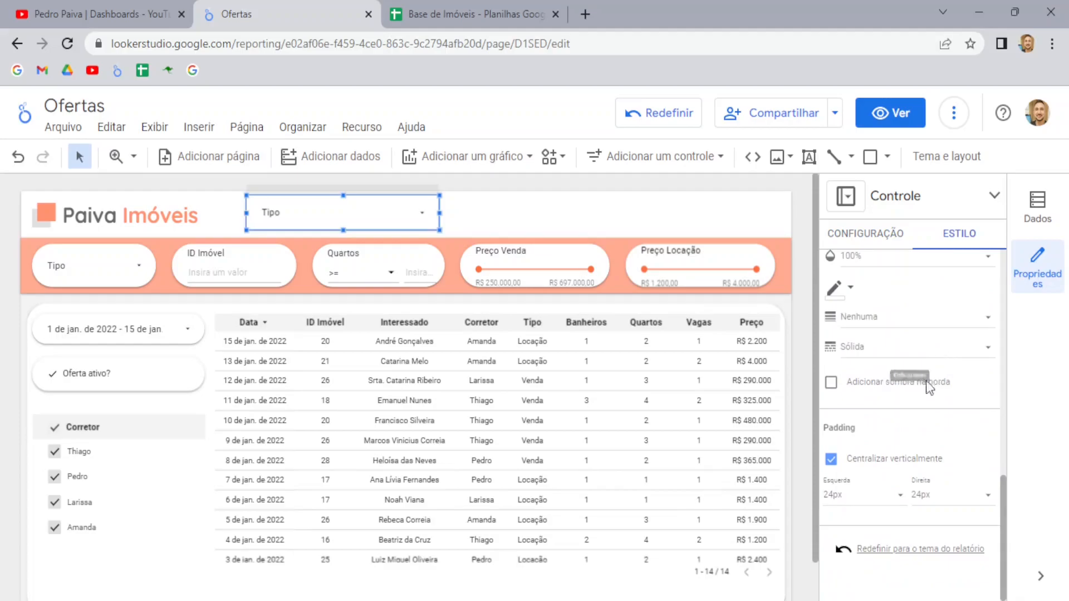
scroll(925, 434, "up", 2)
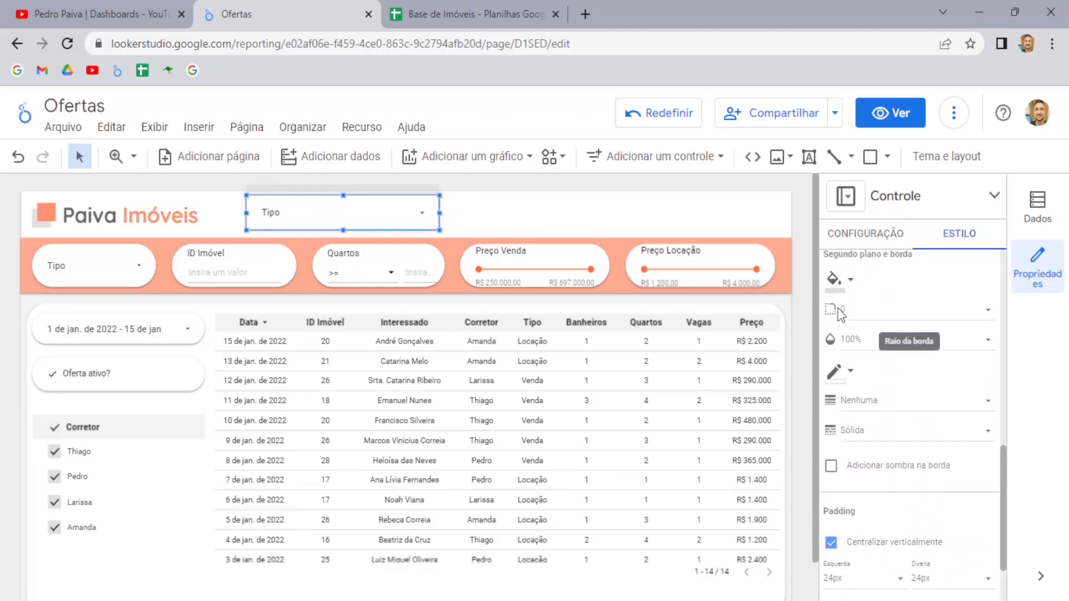
left_click(868, 315)
scroll(887, 389, "down", 3)
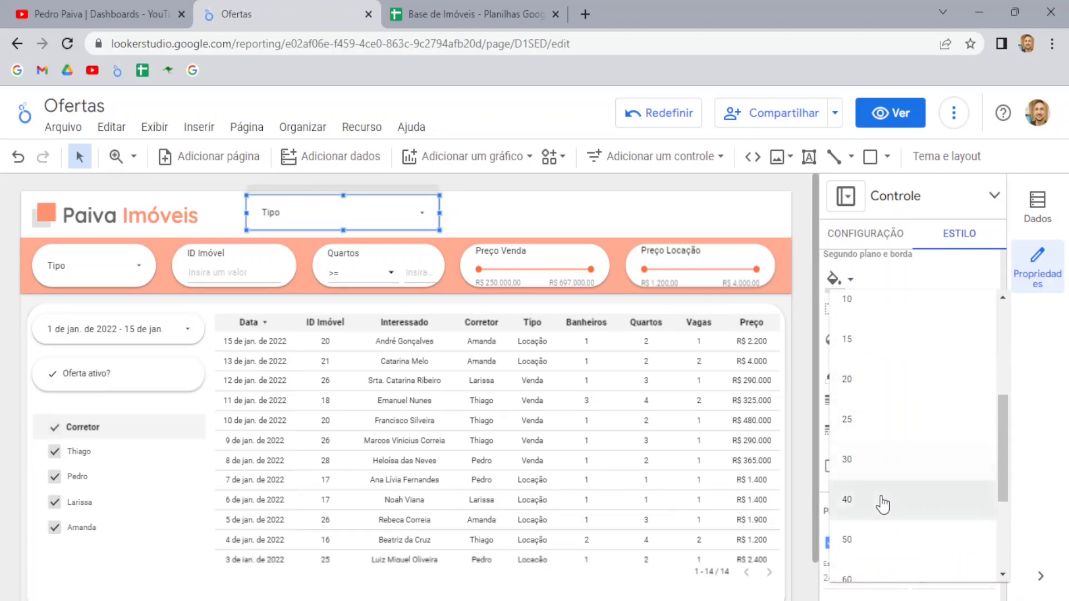
left_click(870, 536)
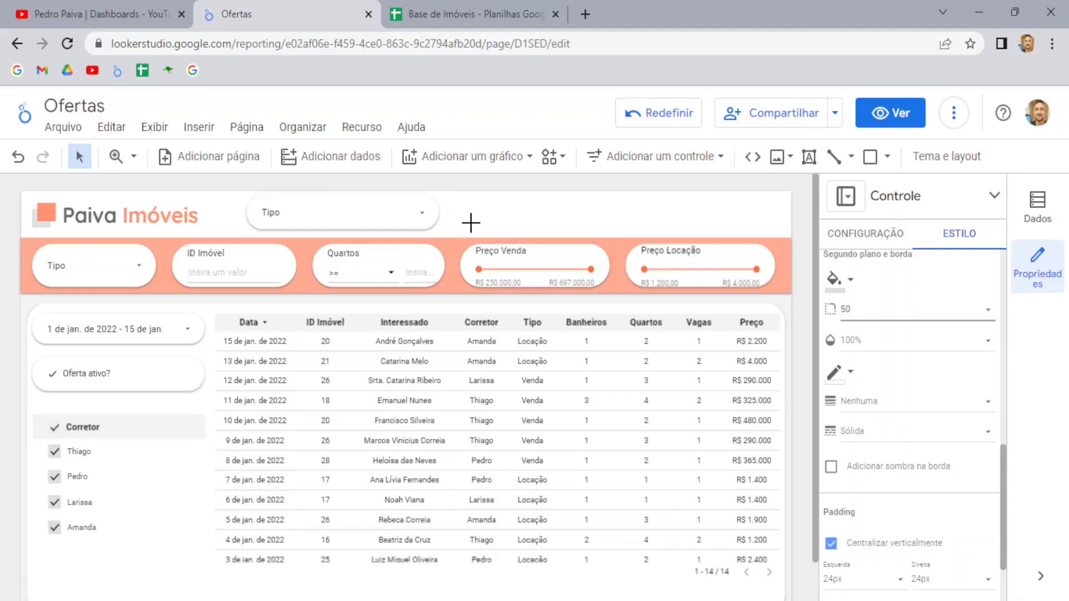
left_click(439, 200)
left_click(436, 215)
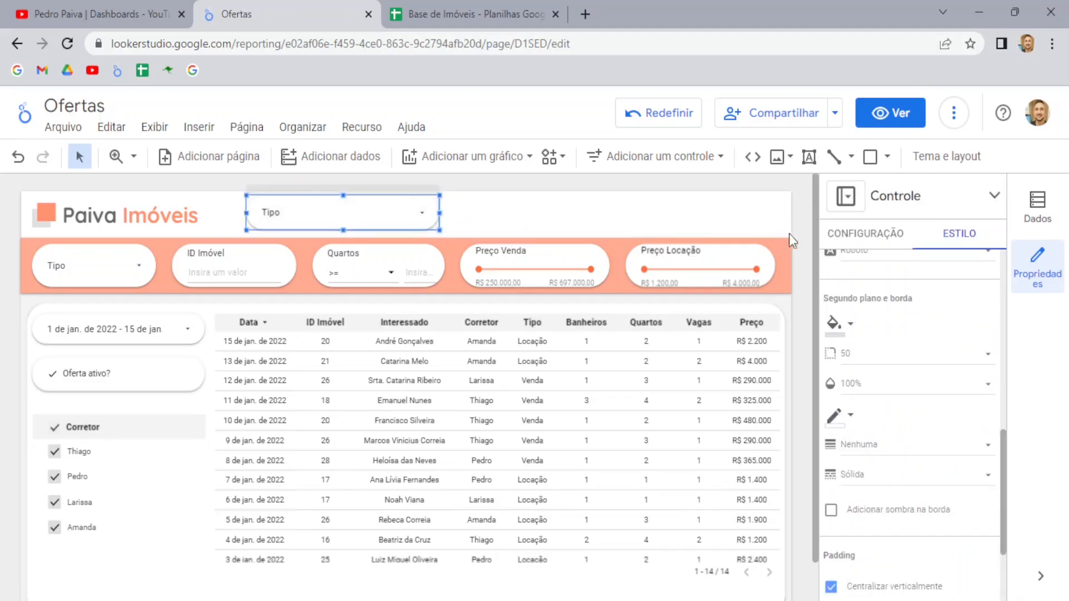
Step: Add a border shadow to the new Tipo drop-down
scroll(921, 322, "down", 2)
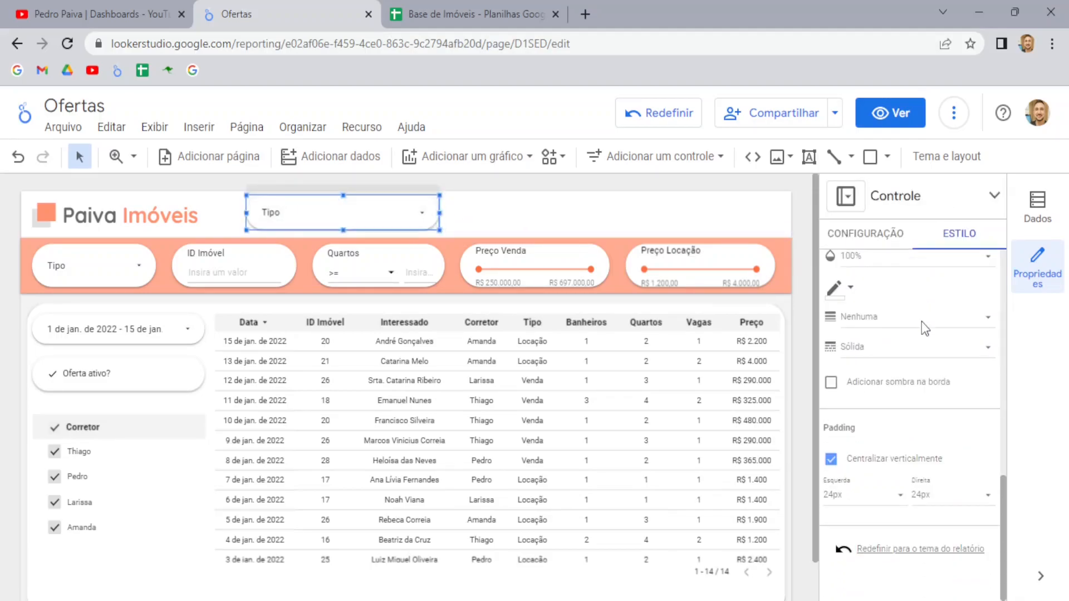
left_click(829, 383)
left_click(835, 384)
left_click(831, 384)
left_click(493, 216)
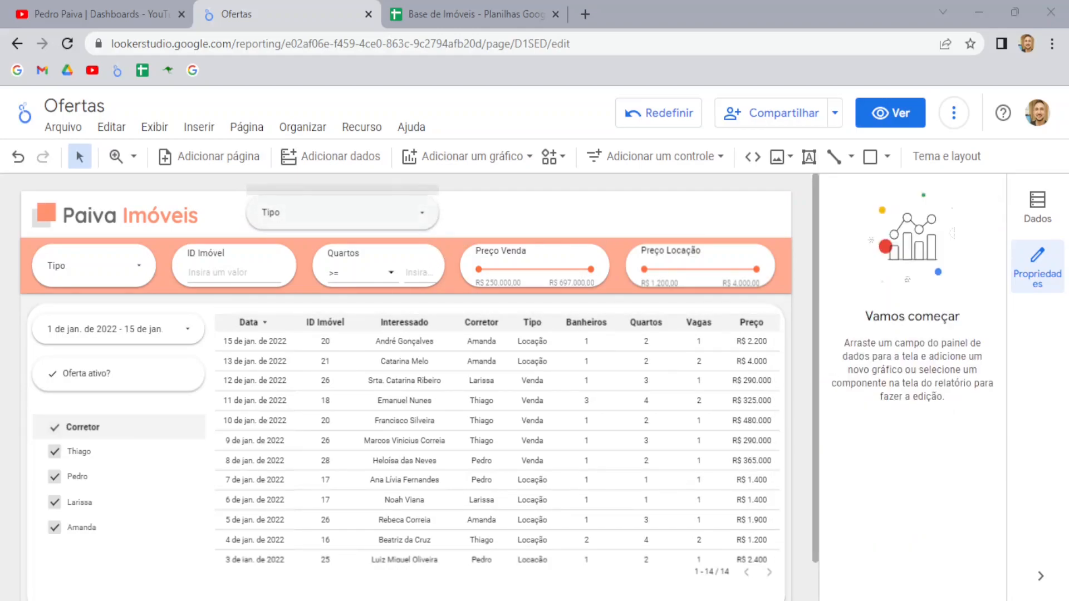
Step: Delete the new Tipo drop-down from the report header
left_click(358, 198)
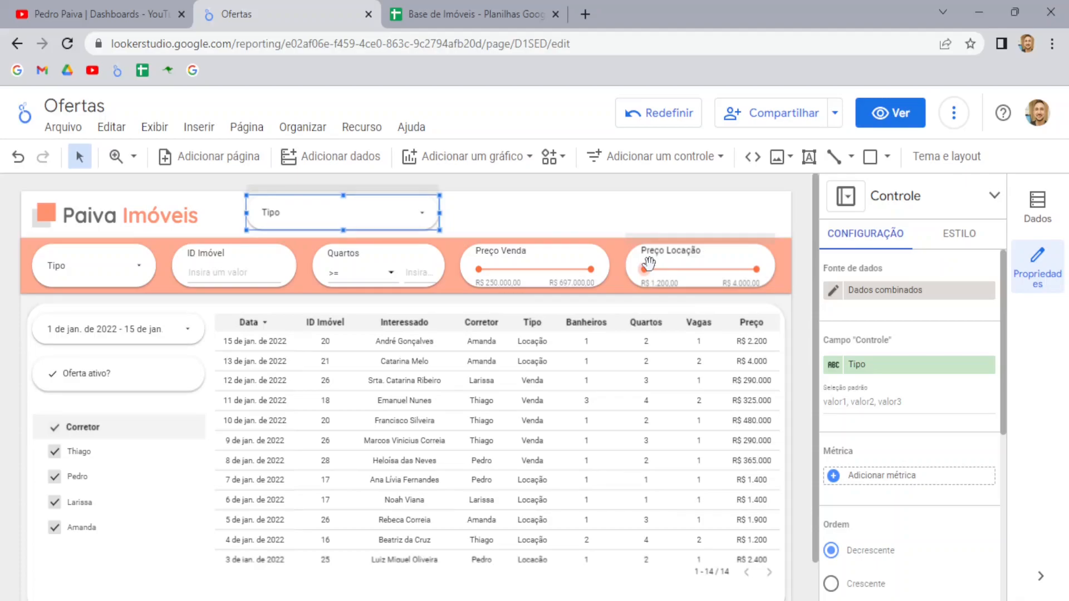
left_click(584, 200)
Step: Add a Lista de tamanho fixo control at the lower end of the Corretor list
left_click(692, 156)
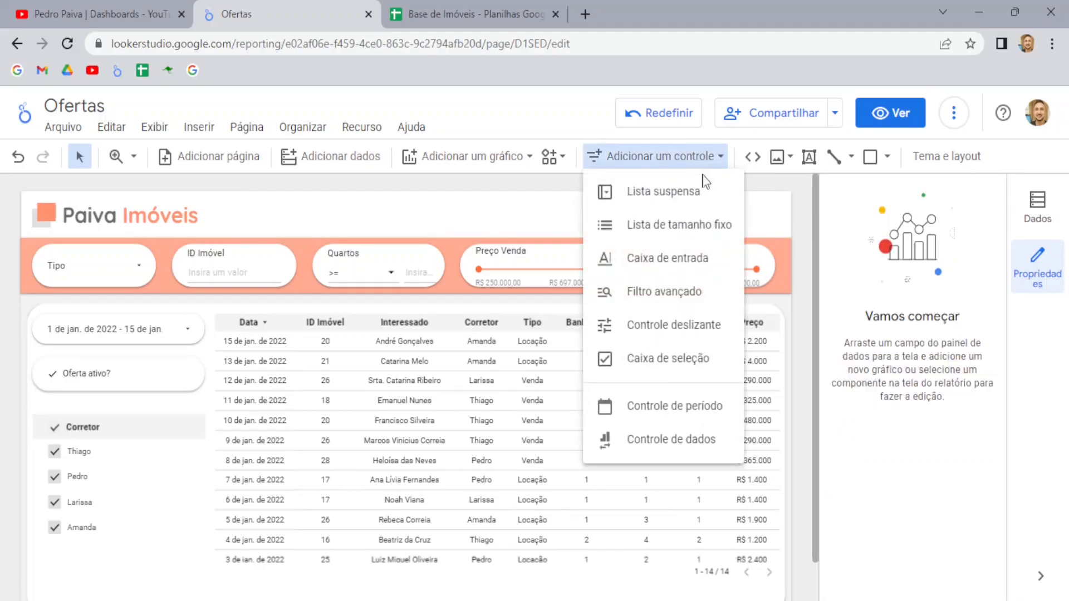
left_click(666, 223)
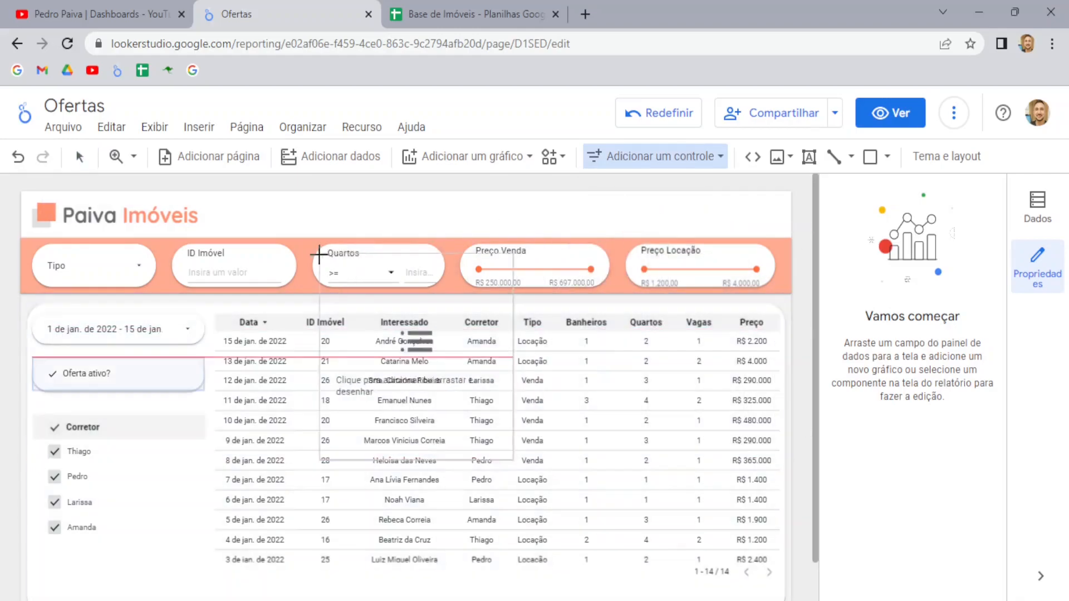
scroll(290, 240, "down", 1)
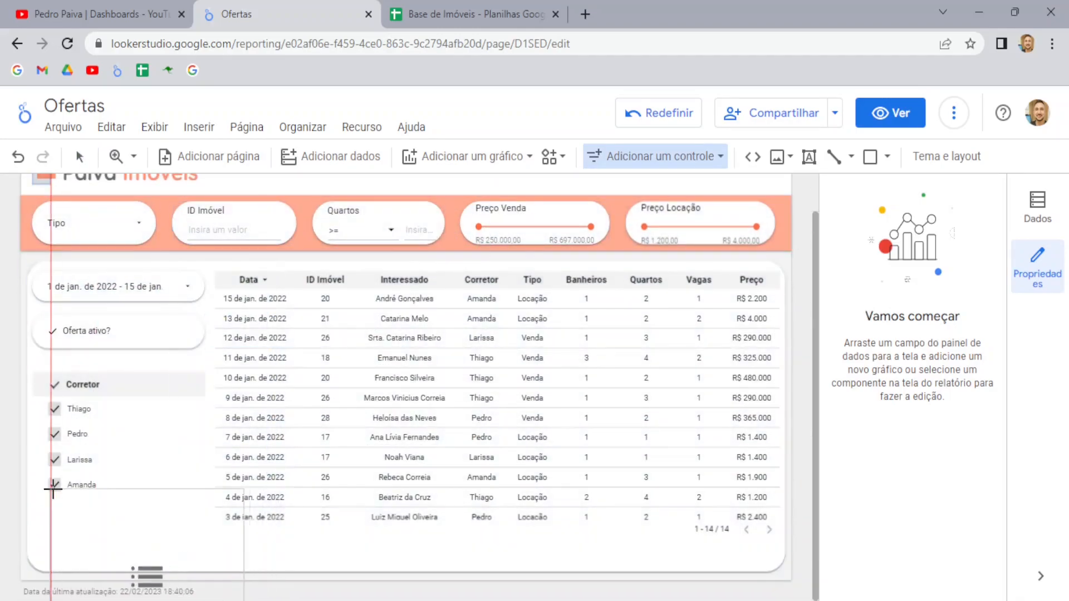
left_click(52, 491)
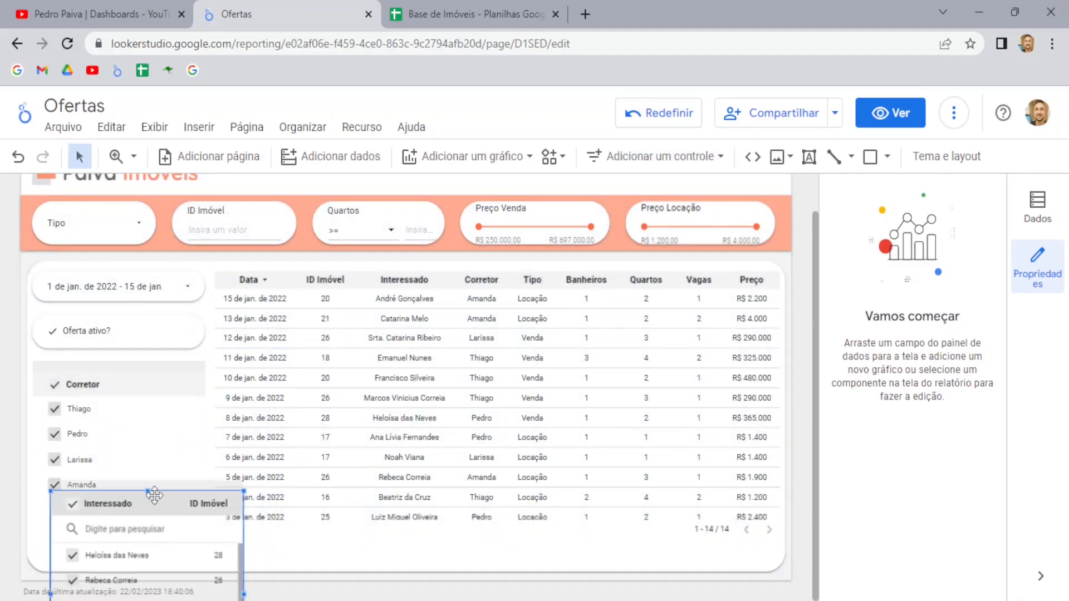
Step: Delete the existing Corretor list and move the new Interessado list into its place below Oferta ativo?
left_click(137, 374)
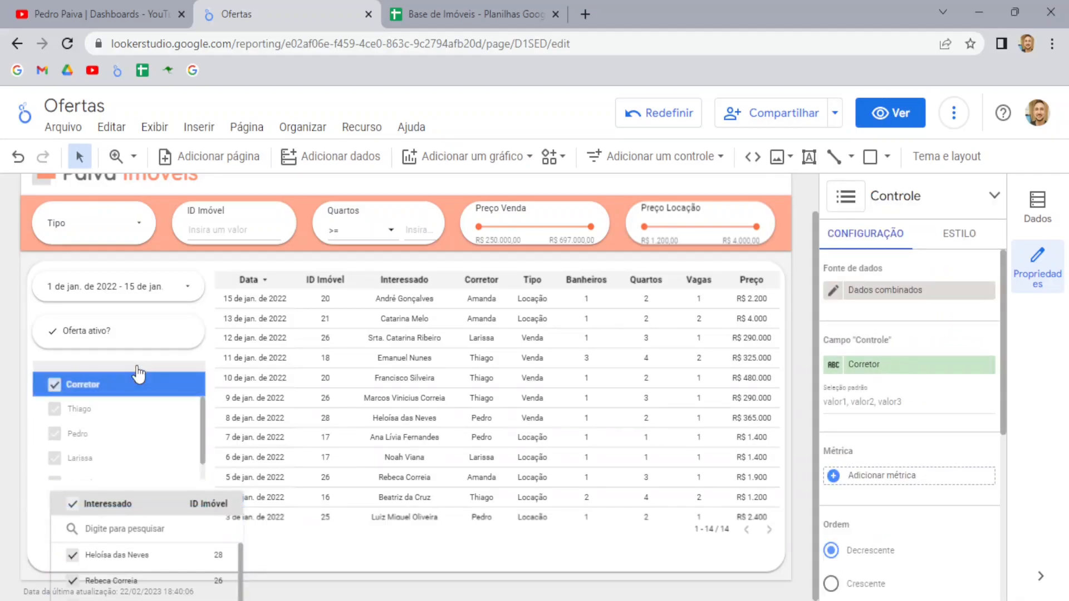
key("Delete")
left_click(146, 494)
left_click_drag(145, 493, 115, 362)
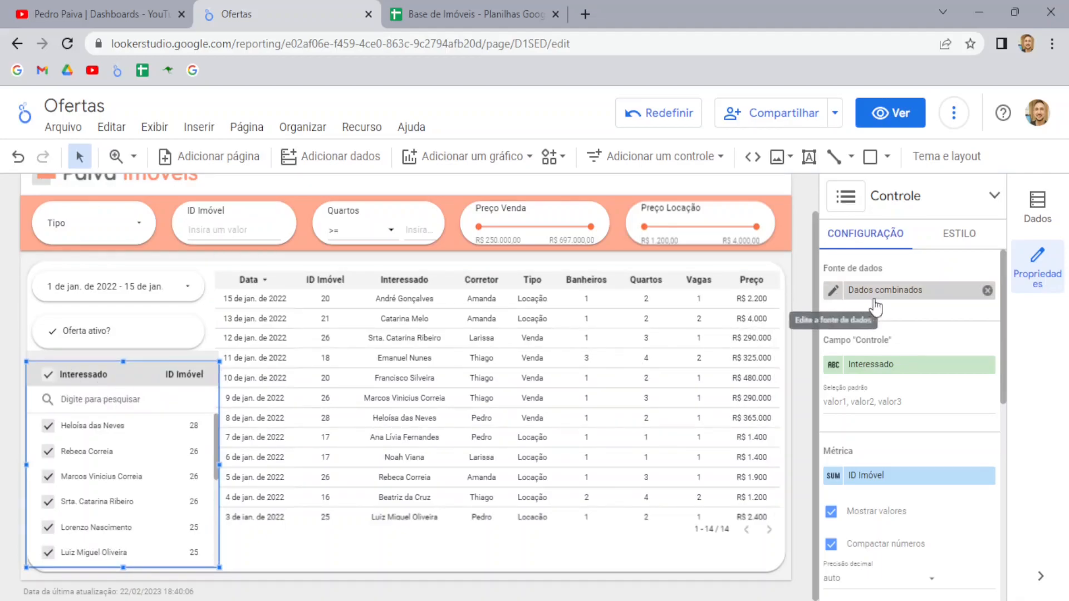
Step: Change the control field of the fixed-size list from Interessado to Corretor
scroll(911, 290, "down", 1)
scroll(911, 292, "down", 2)
scroll(913, 306, "up", 2)
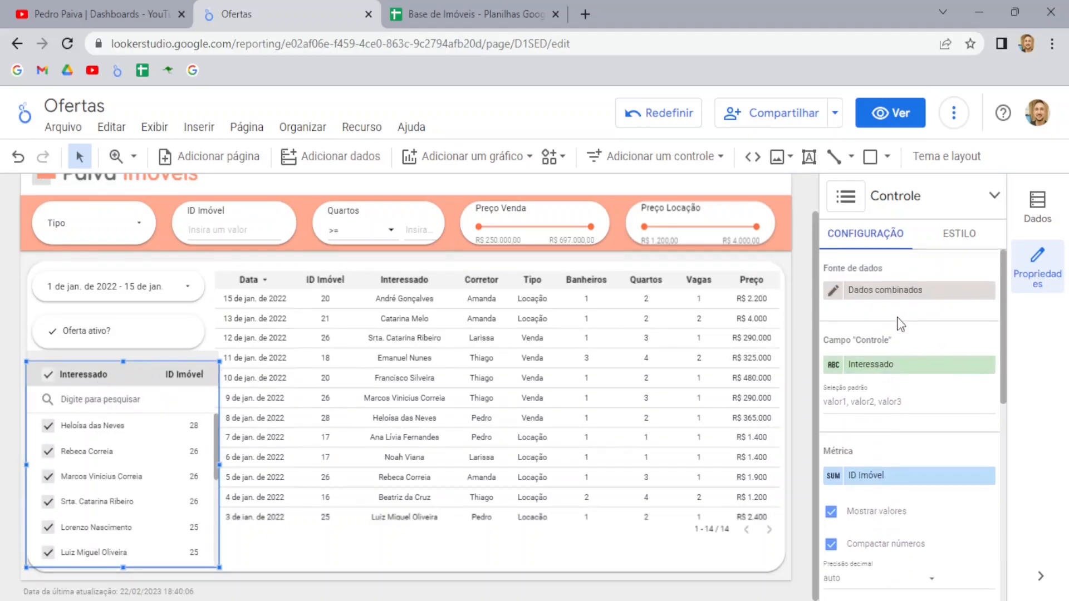
left_click(879, 367)
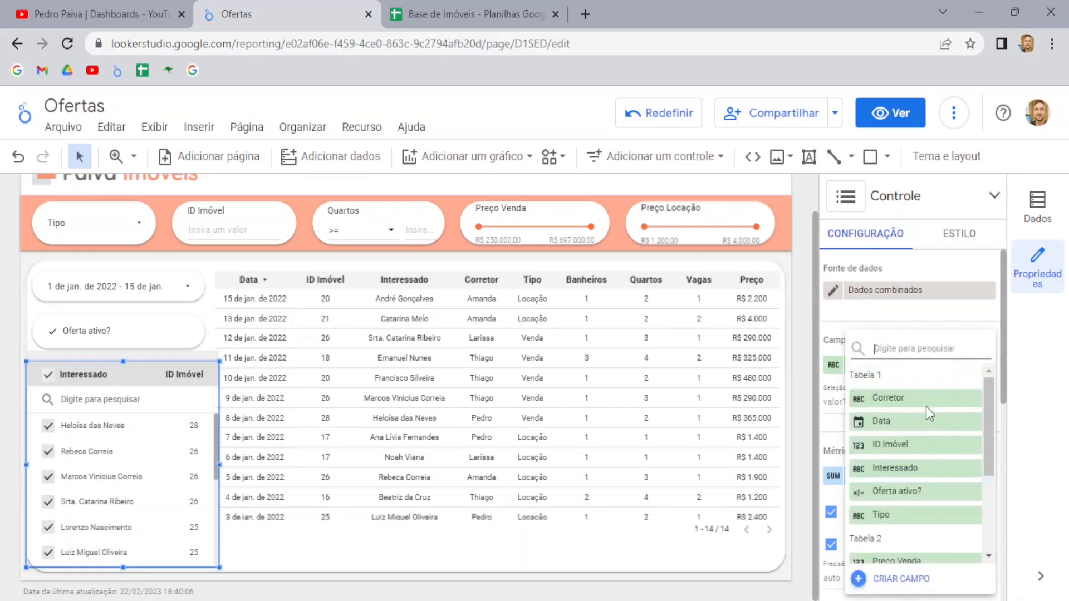
left_click(906, 399)
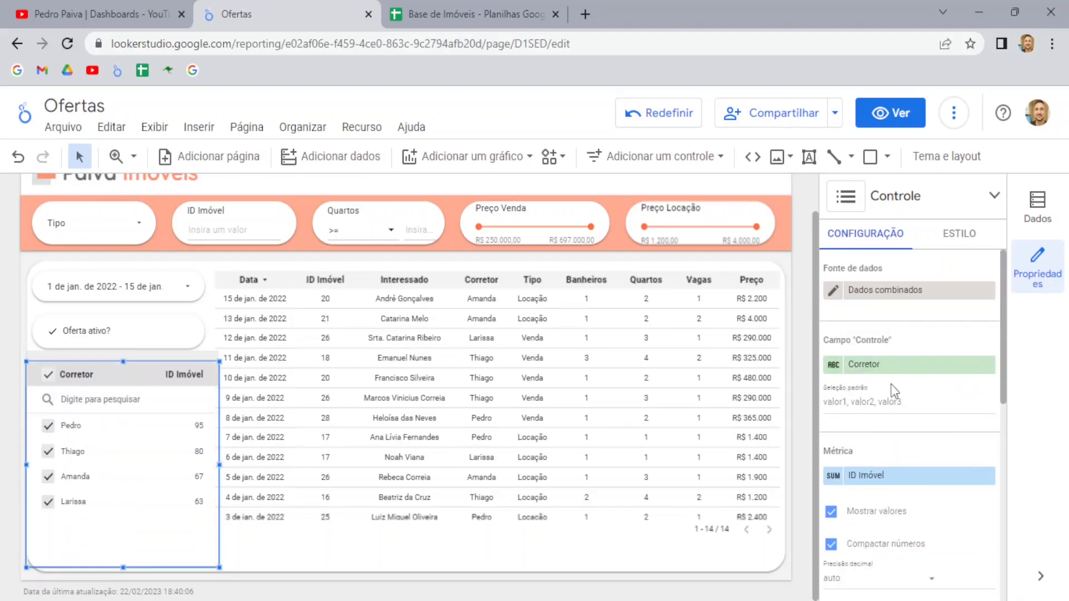
Step: Remove the ID Imóvel metric from the Corretor list and disable its search box
mouse_move(27, 427)
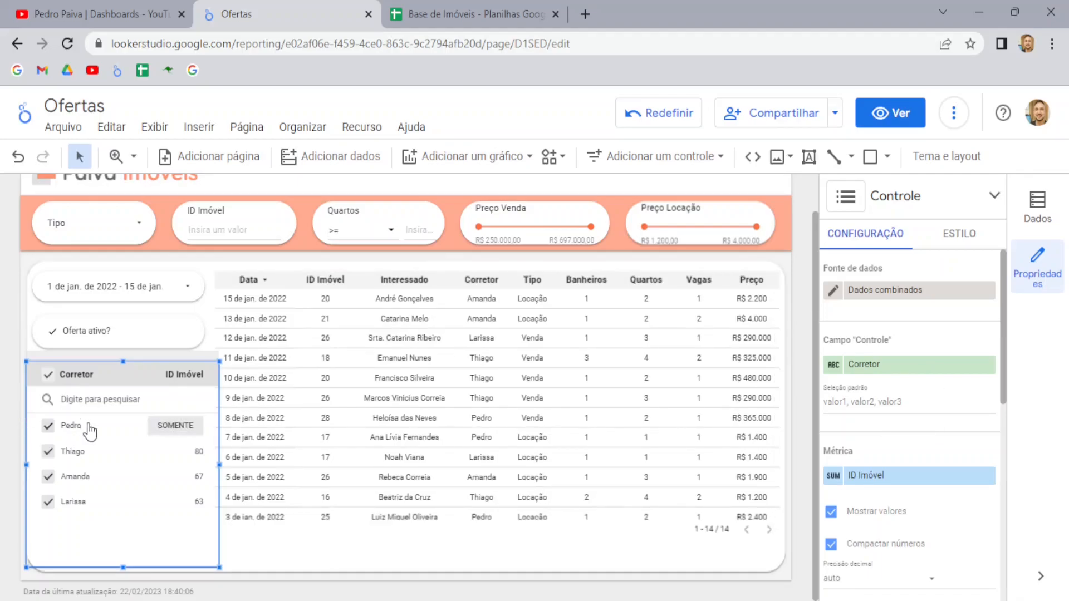
left_click(987, 476)
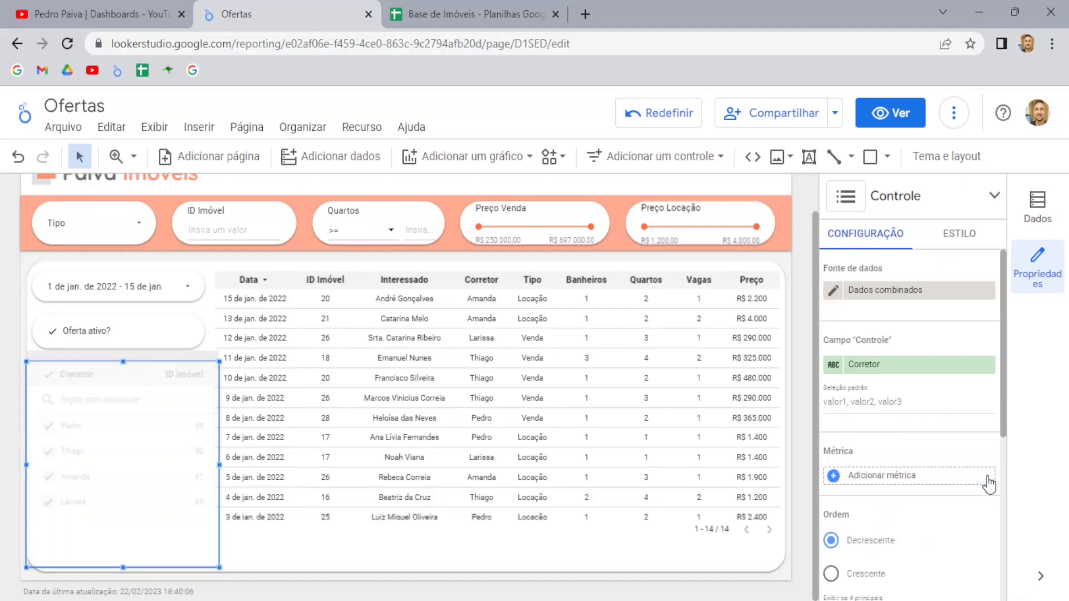
left_click(956, 233)
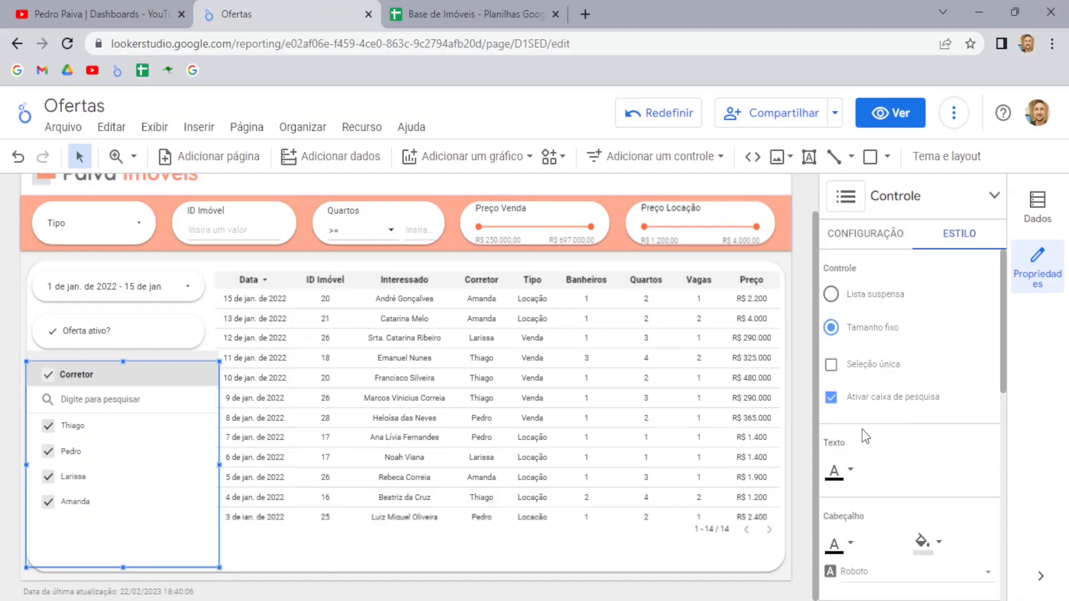
left_click(831, 398)
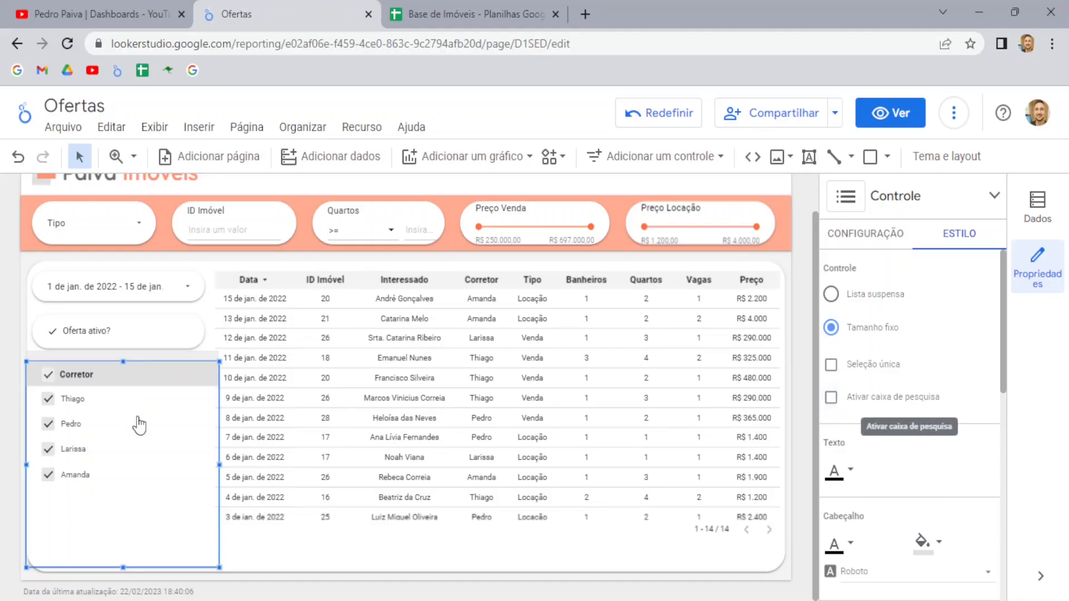
left_click(11, 400)
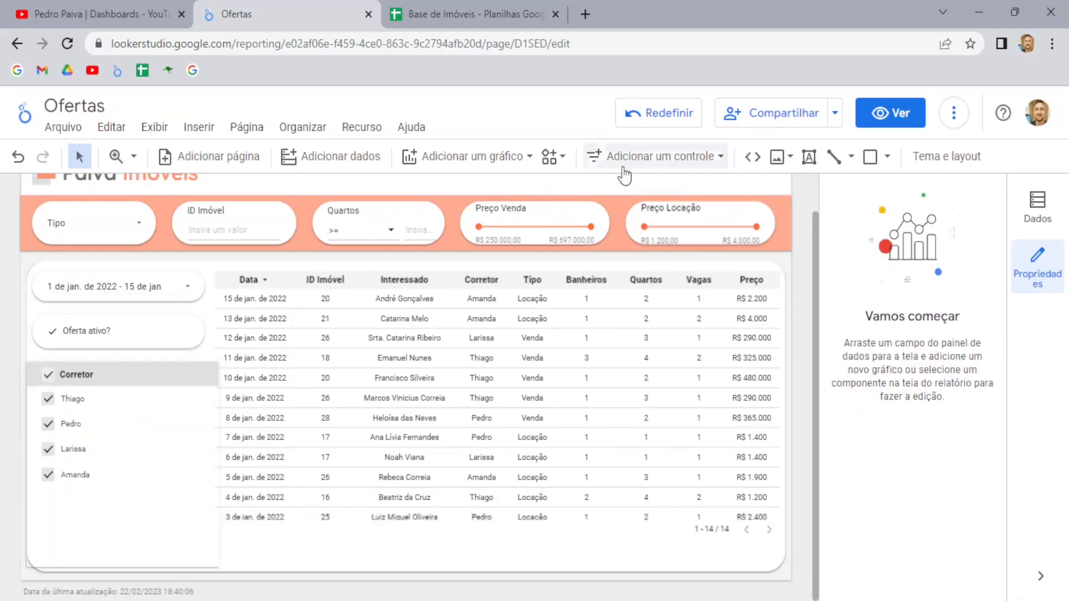
Step: Add a Caixa de entrada control to the report header beside the Paiva Imóveis logo
left_click(626, 157)
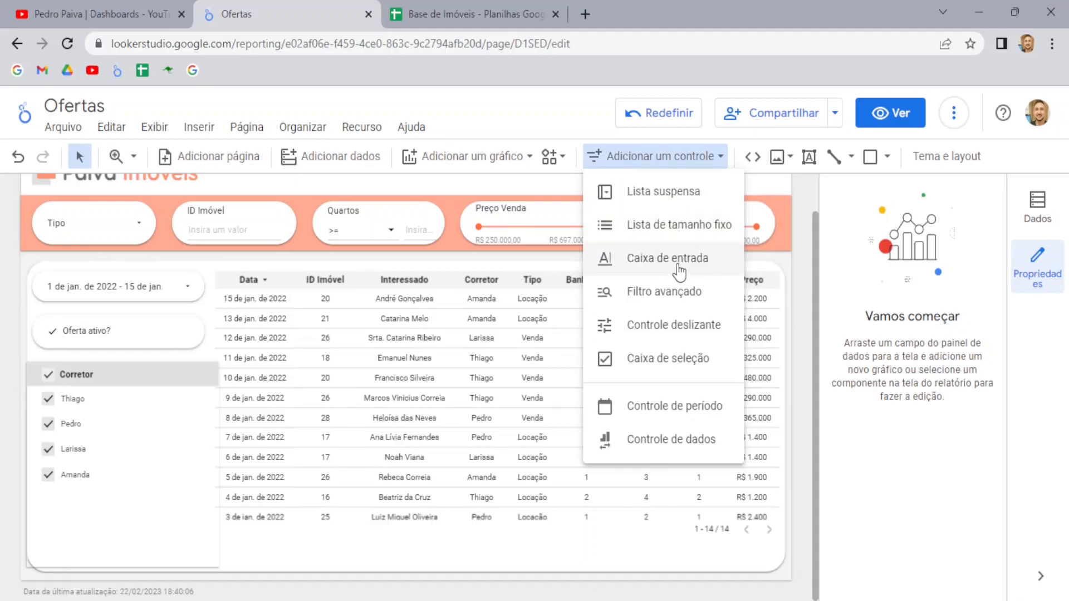
left_click(678, 272)
scroll(501, 323, "up", 2)
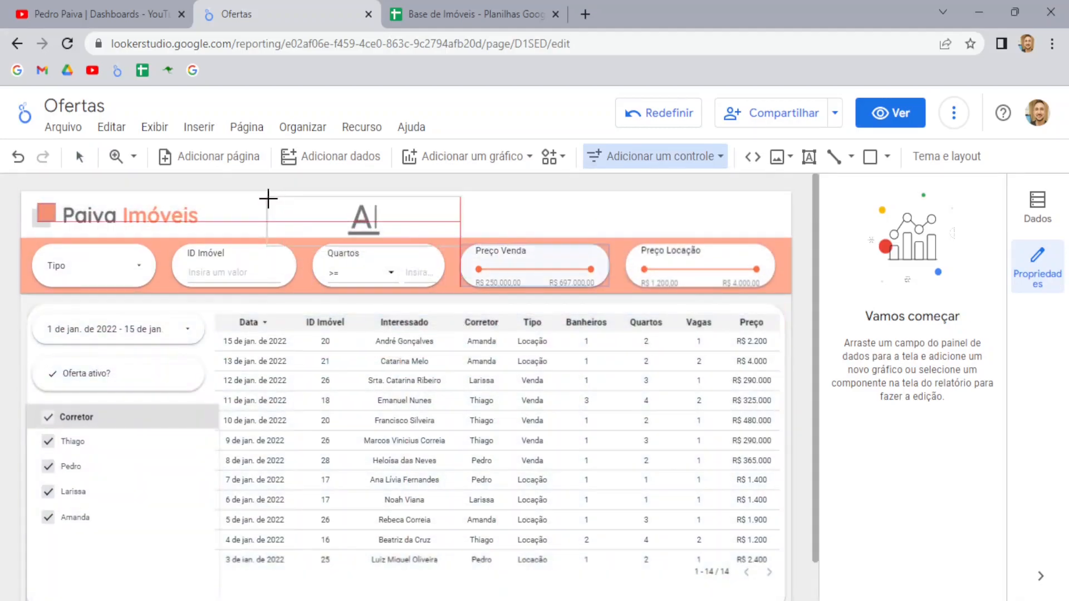
left_click(268, 198)
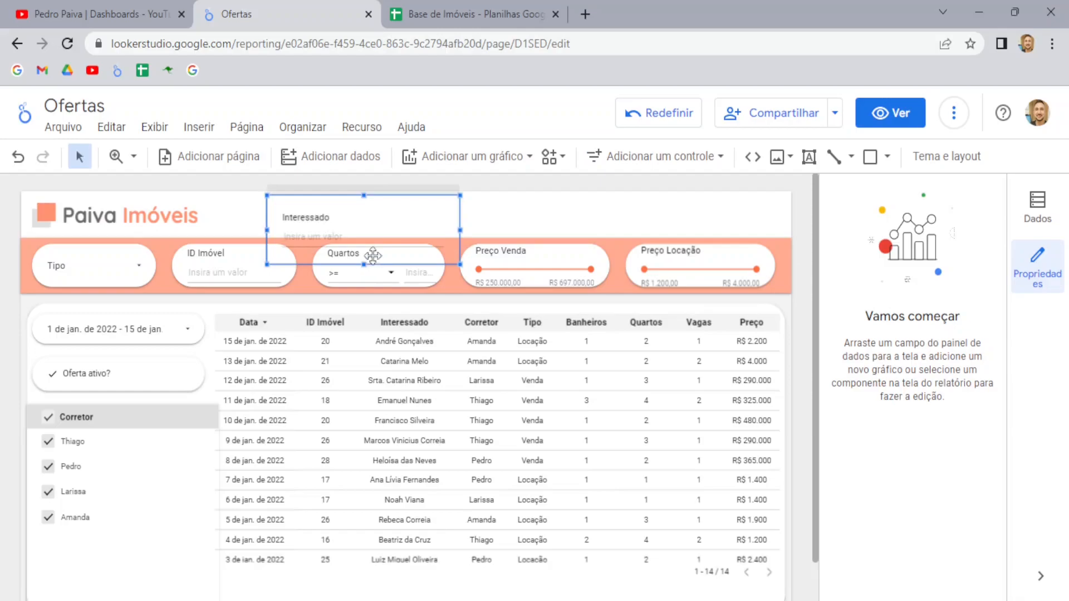
left_click_drag(403, 199, 408, 188)
left_click(503, 190)
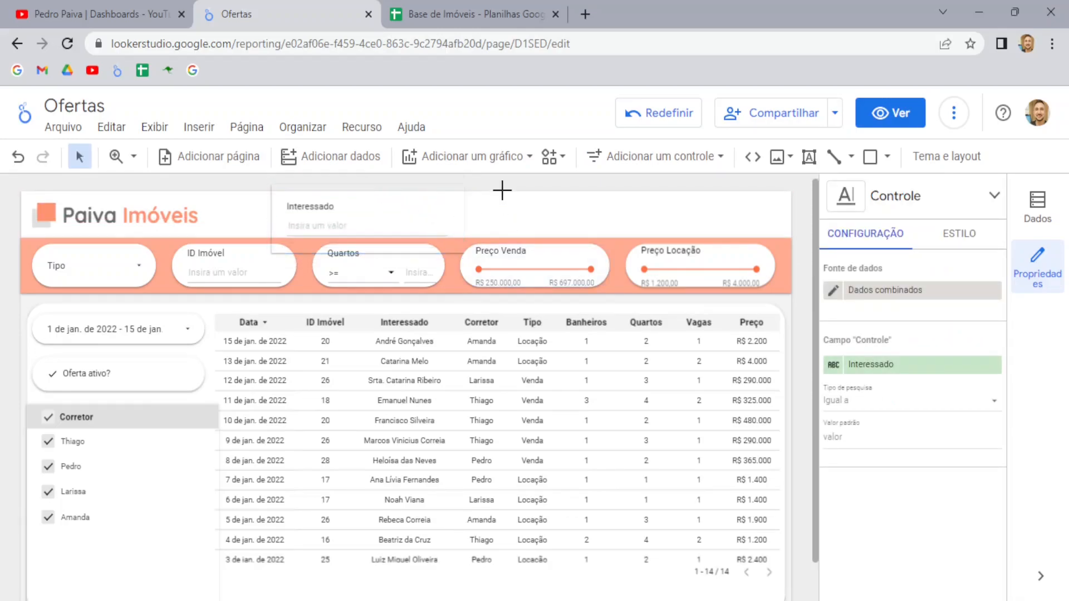
Step: Set the new input box's control field to ID Imóvel
left_click(312, 226)
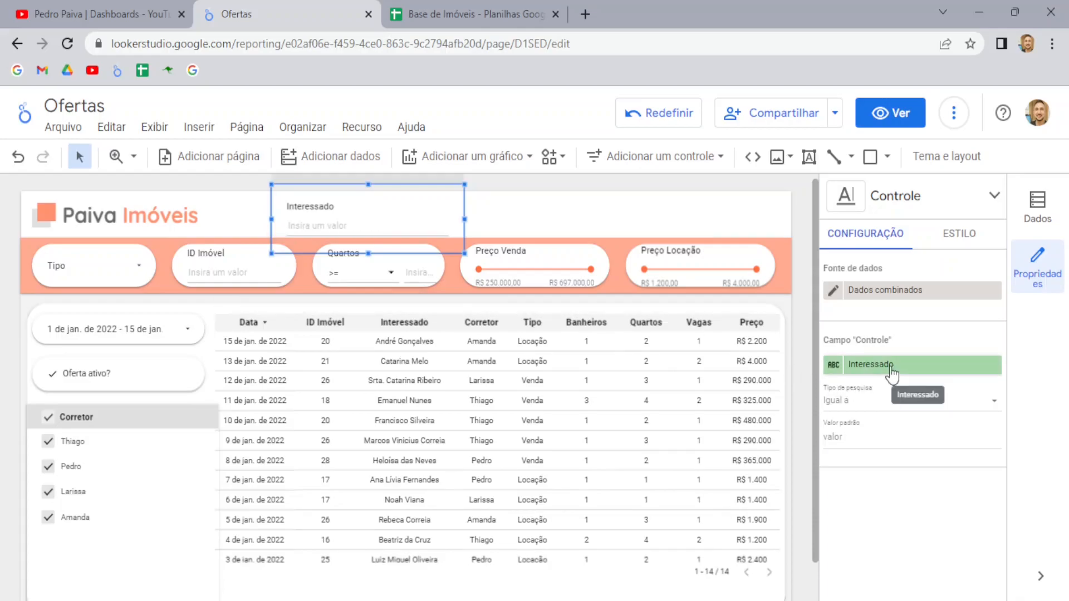
left_click(890, 365)
left_click(892, 441)
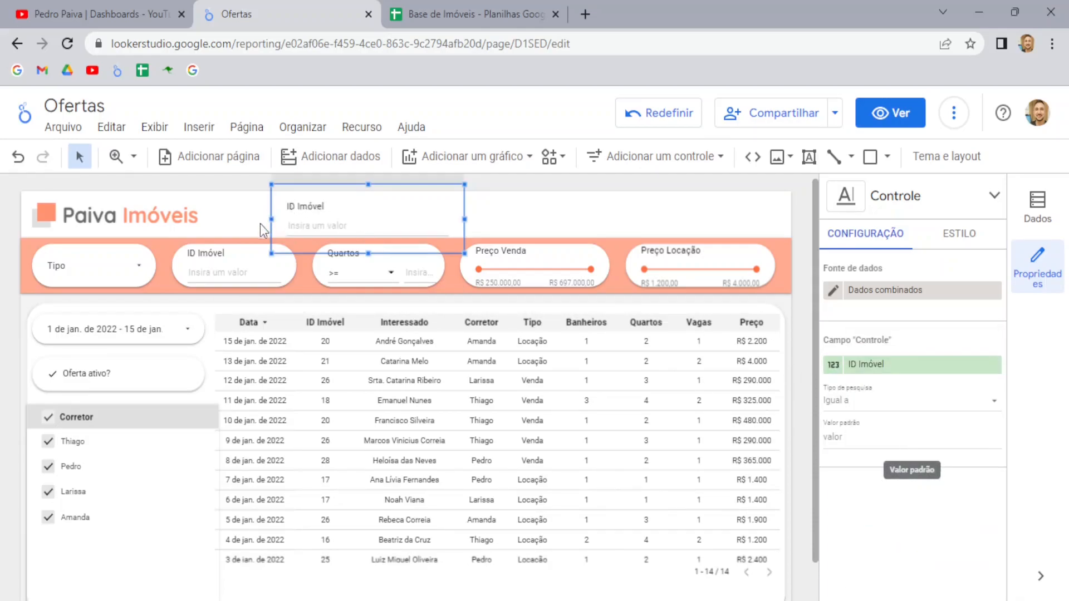
left_click(238, 221)
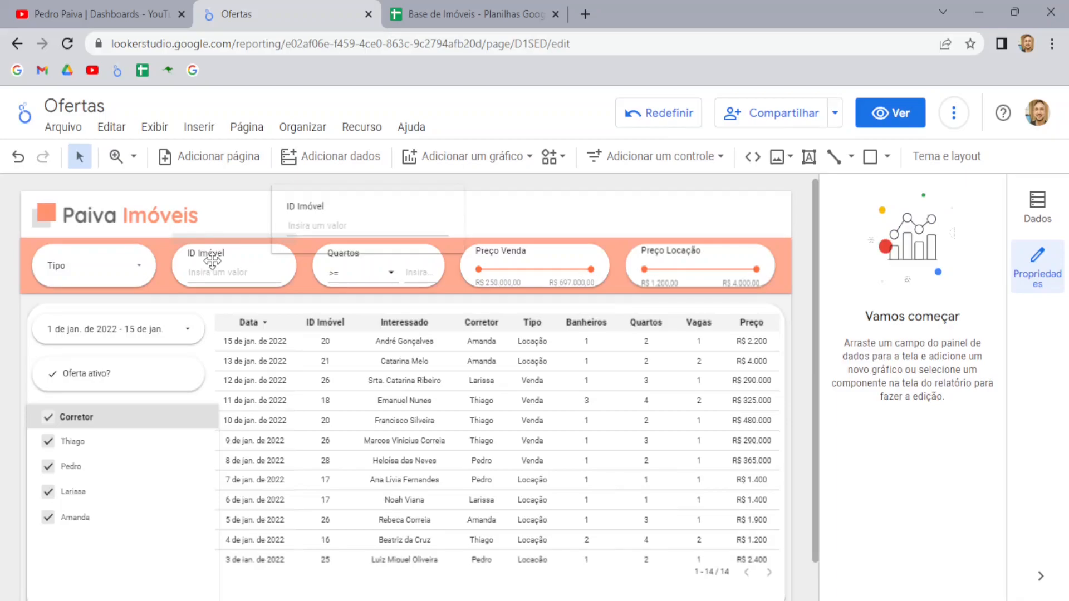
Step: Apply only the style of the existing ID Imóvel box to the new one and shrink it to sit above the filter band
left_click(358, 191)
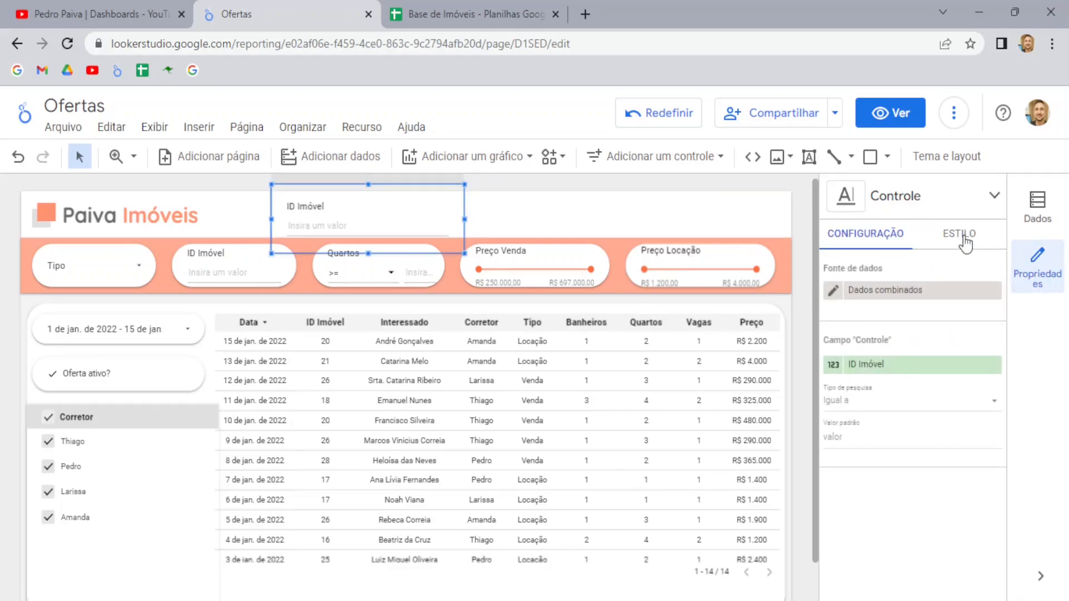
left_click(960, 235)
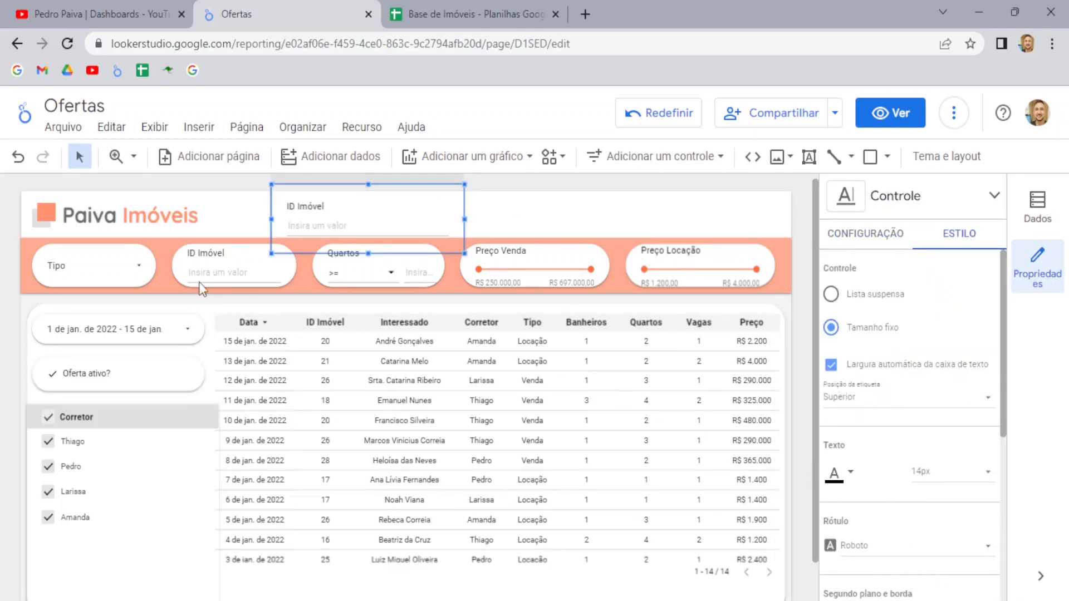
left_click(194, 245)
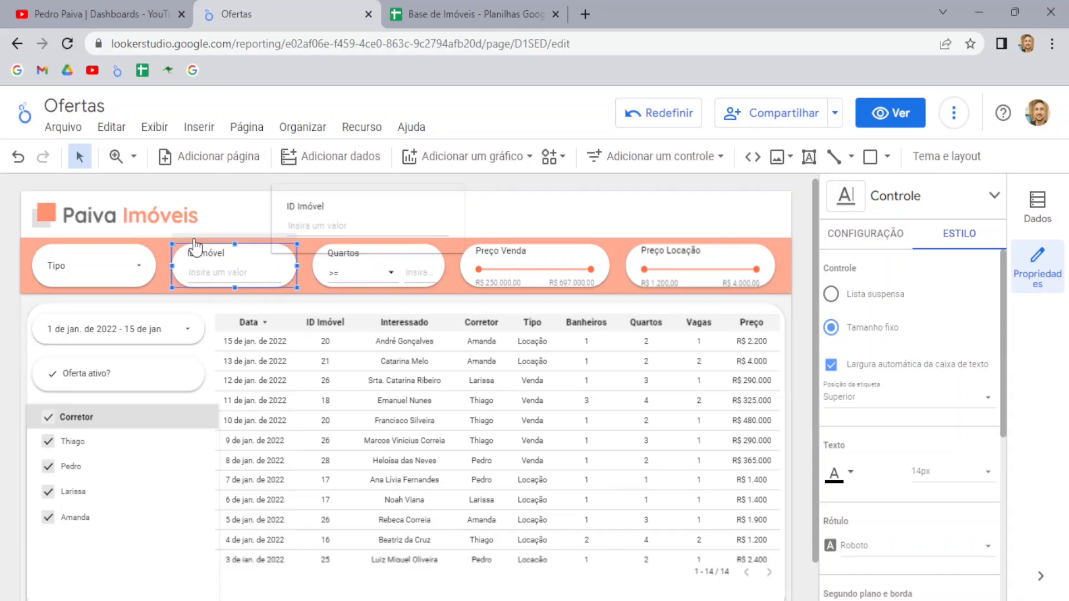
right_click(212, 257)
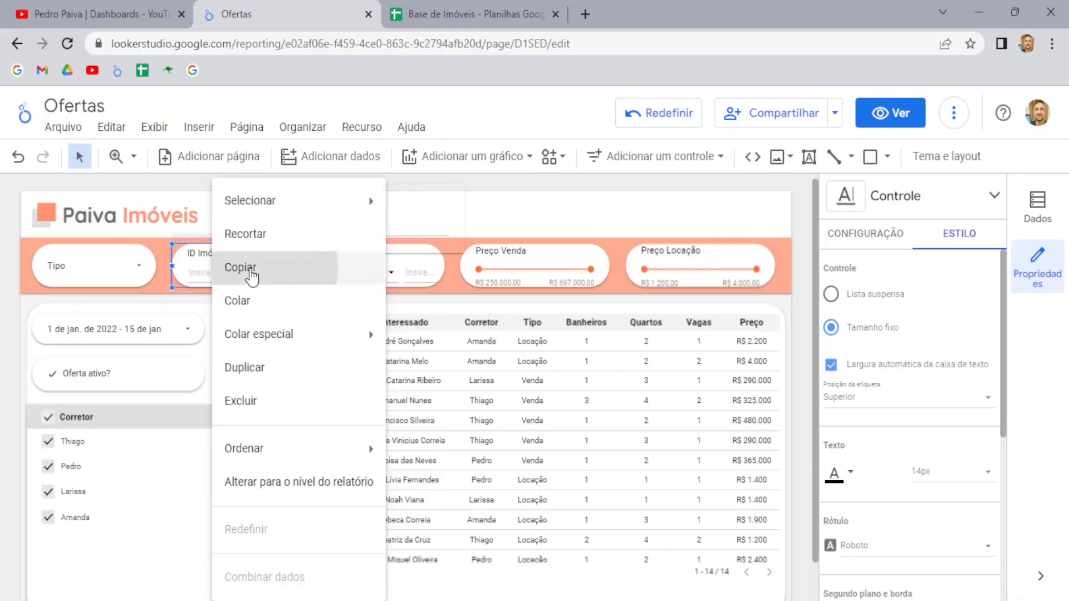
left_click(252, 270)
left_click(371, 206)
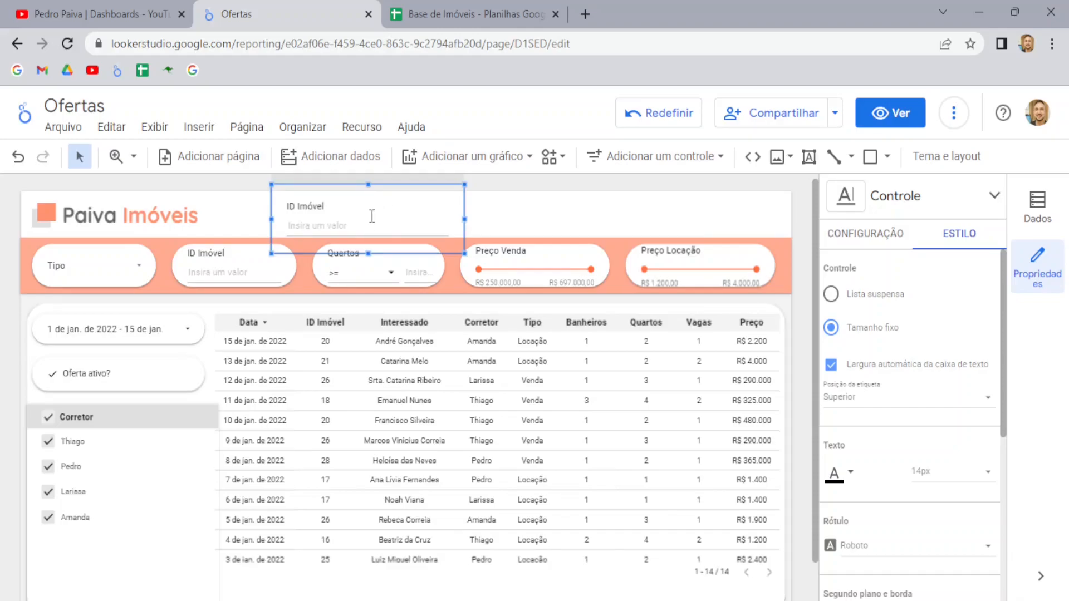
right_click(374, 210)
mouse_move(432, 338)
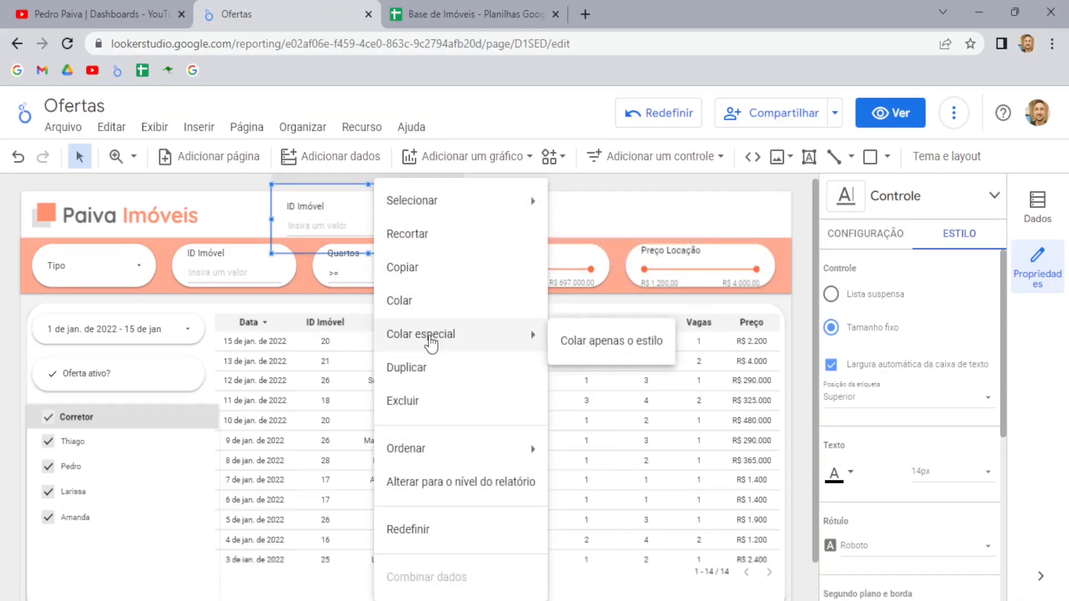
left_click(612, 343)
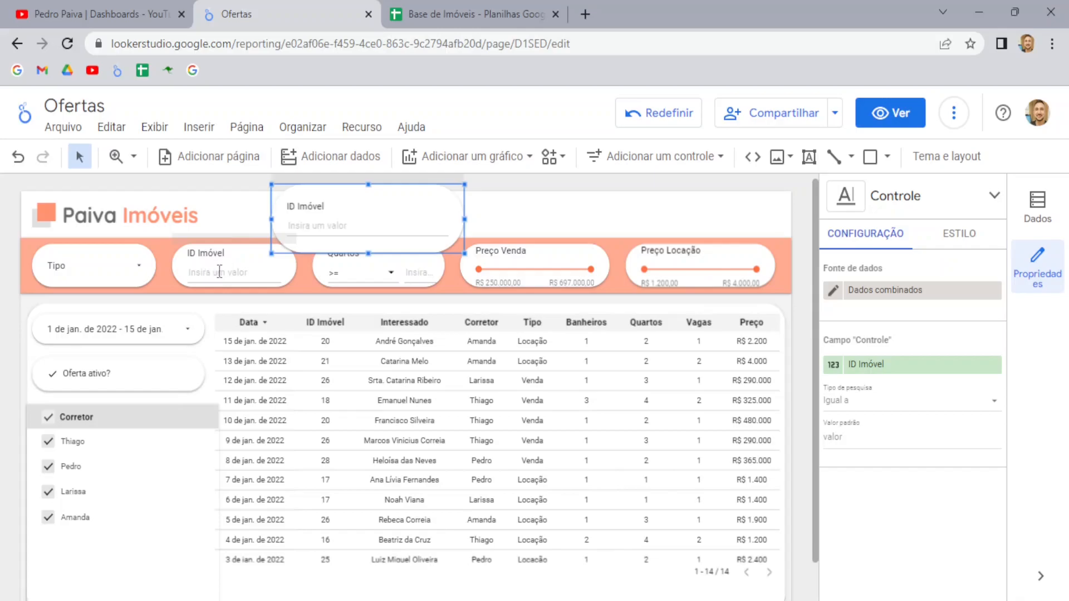
left_click_drag(368, 251, 368, 241)
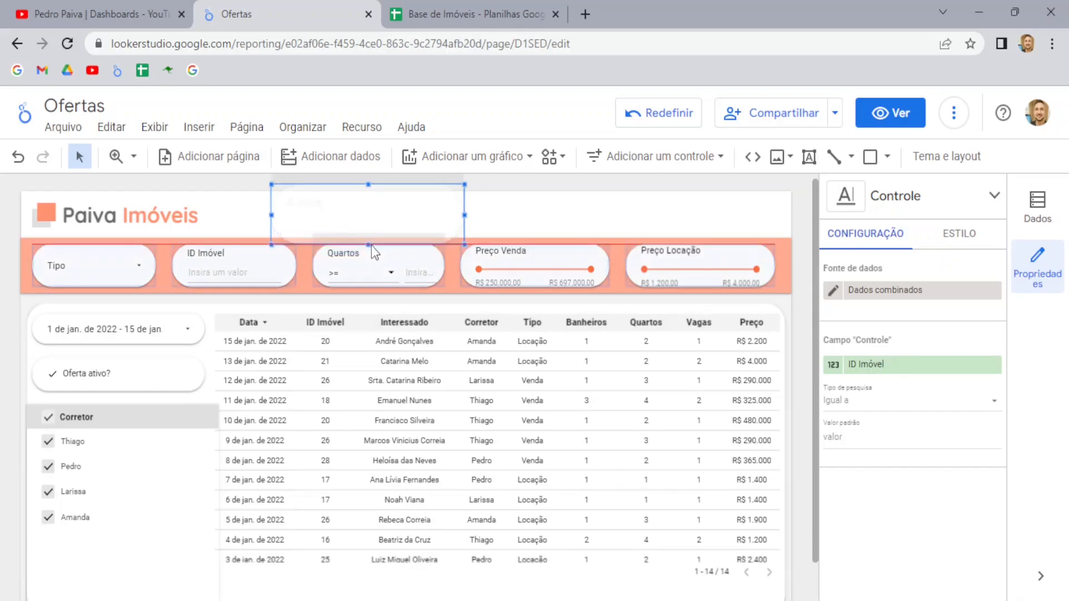
mouse_move(466, 212)
left_mouse_down()
mouse_move(396, 215)
mouse_move(460, 218)
left_mouse_up()
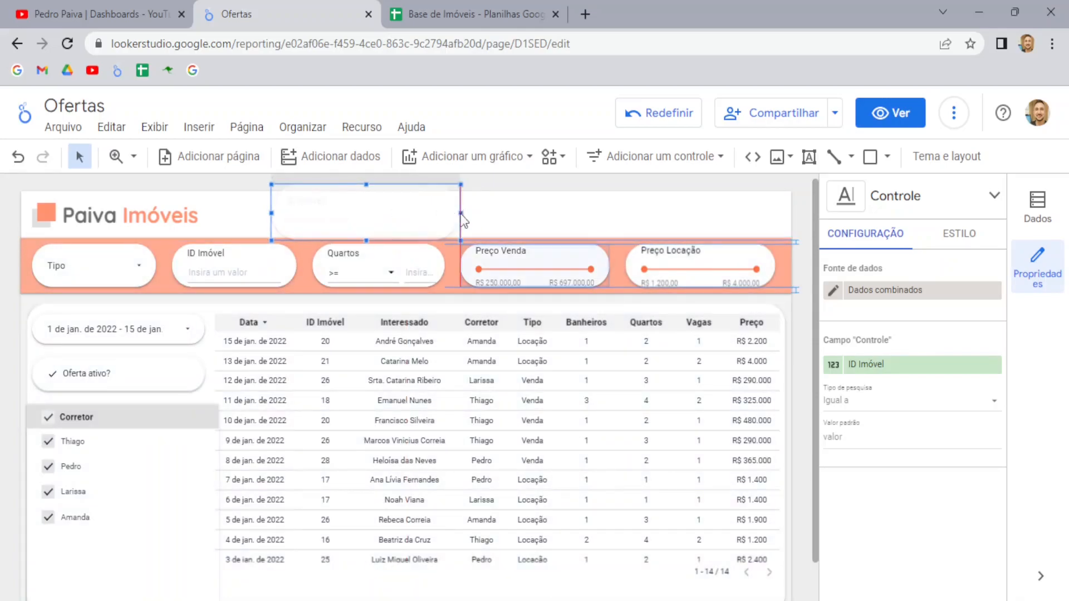
Step: Try the label positions Esquerda, Oculta and Esquerda (legado) on the new ID Imóvel input box
left_click(962, 234)
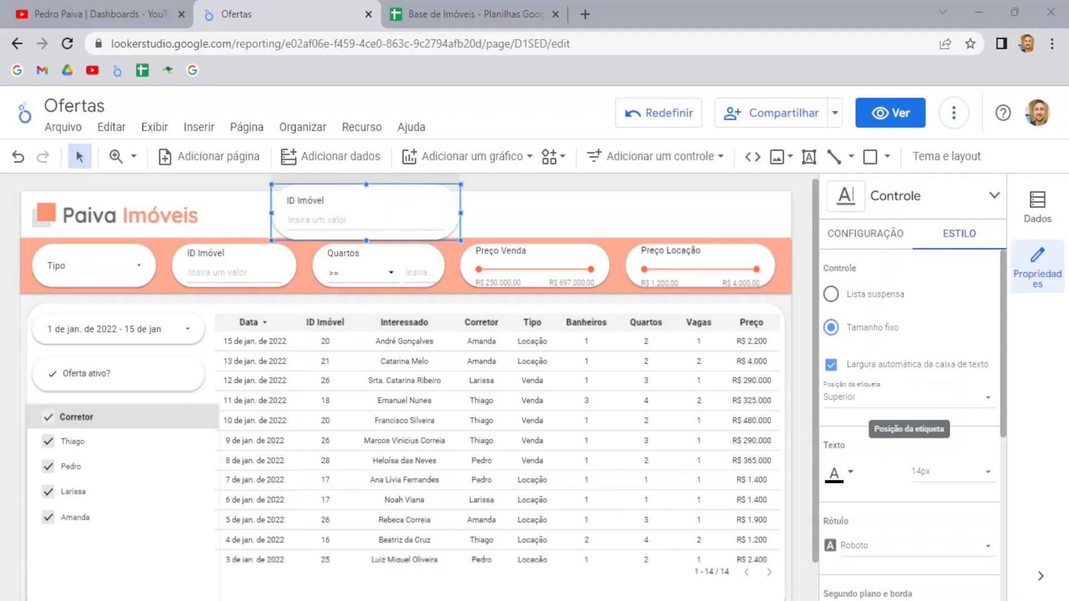
left_click(889, 399)
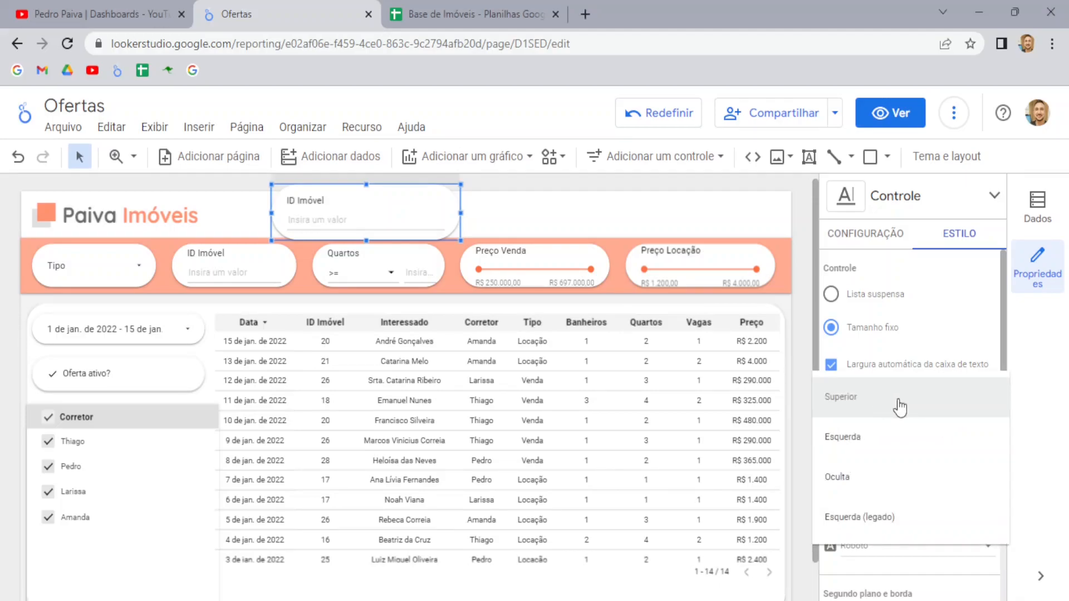
left_click(863, 446)
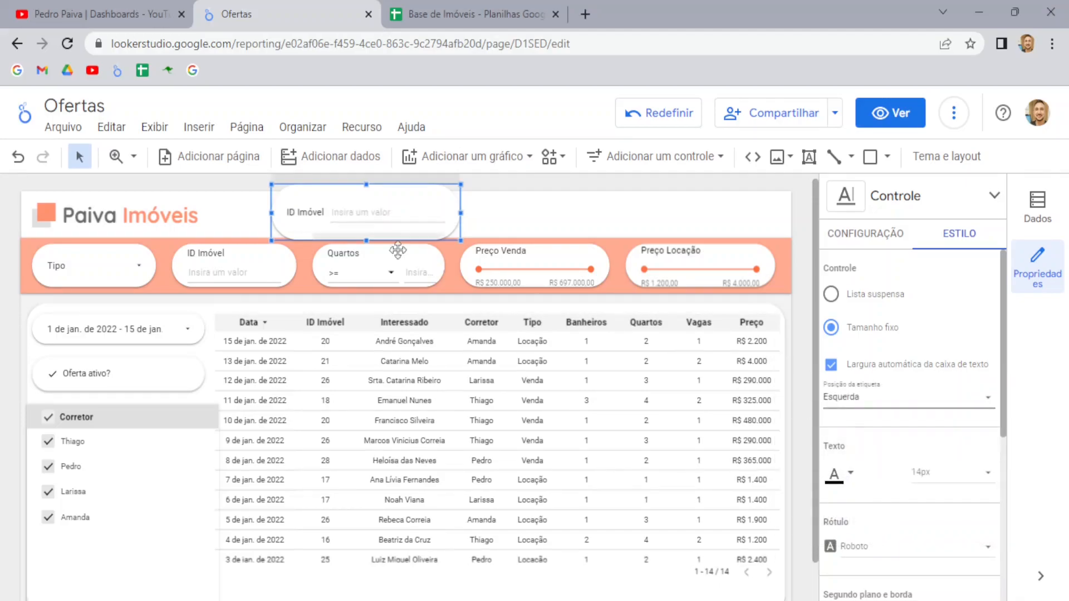
left_click(937, 408)
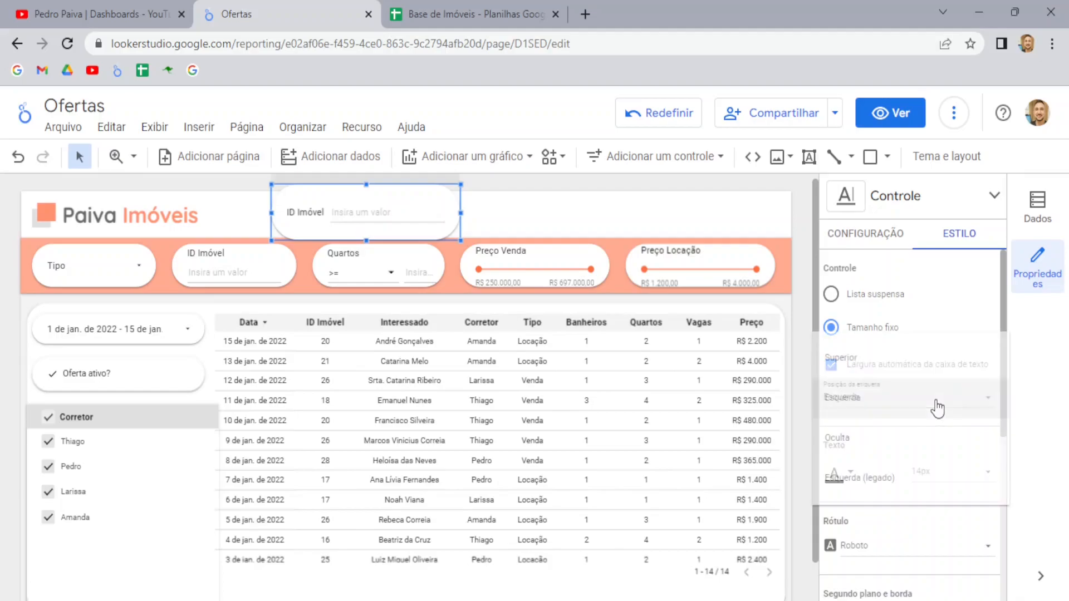
left_click(843, 439)
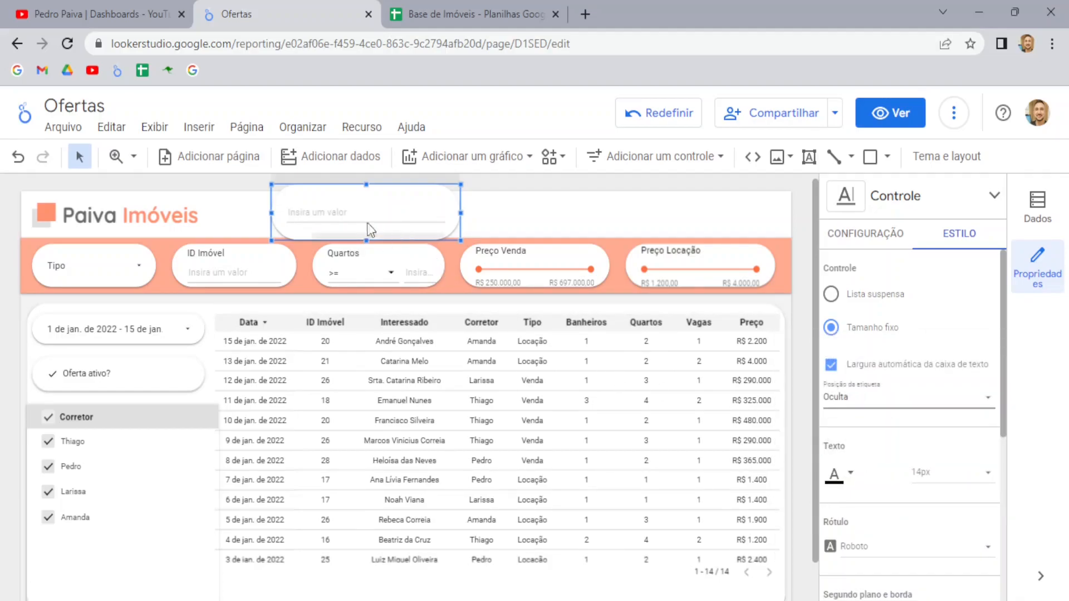
left_click(926, 399)
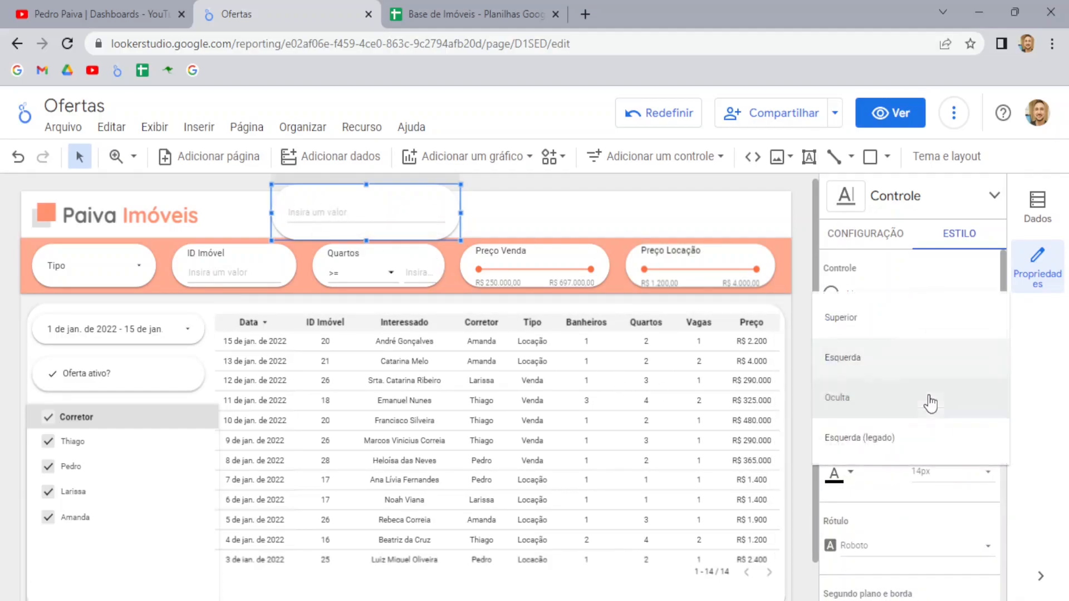
left_click(885, 440)
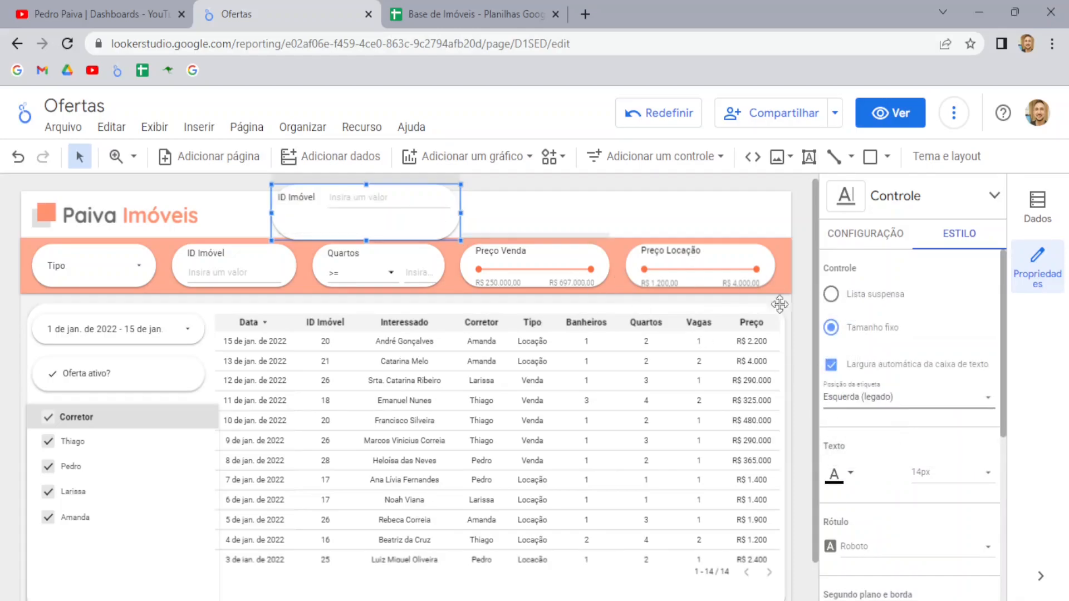
Step: Widen the new ID Imóvel input box and set its label position to Superior
left_click_drag(461, 212, 504, 212)
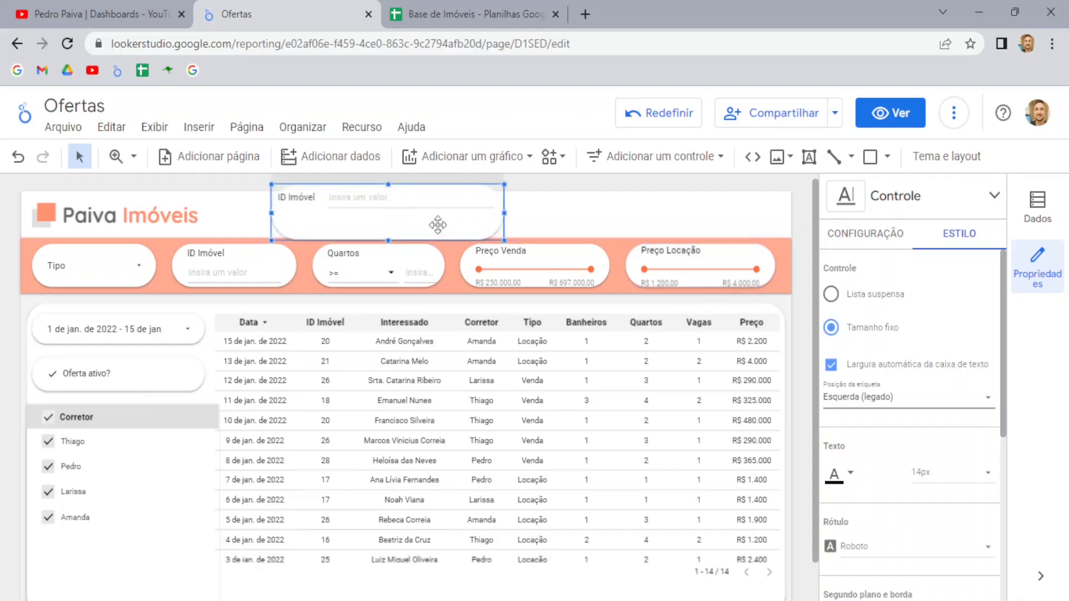
left_click(905, 406)
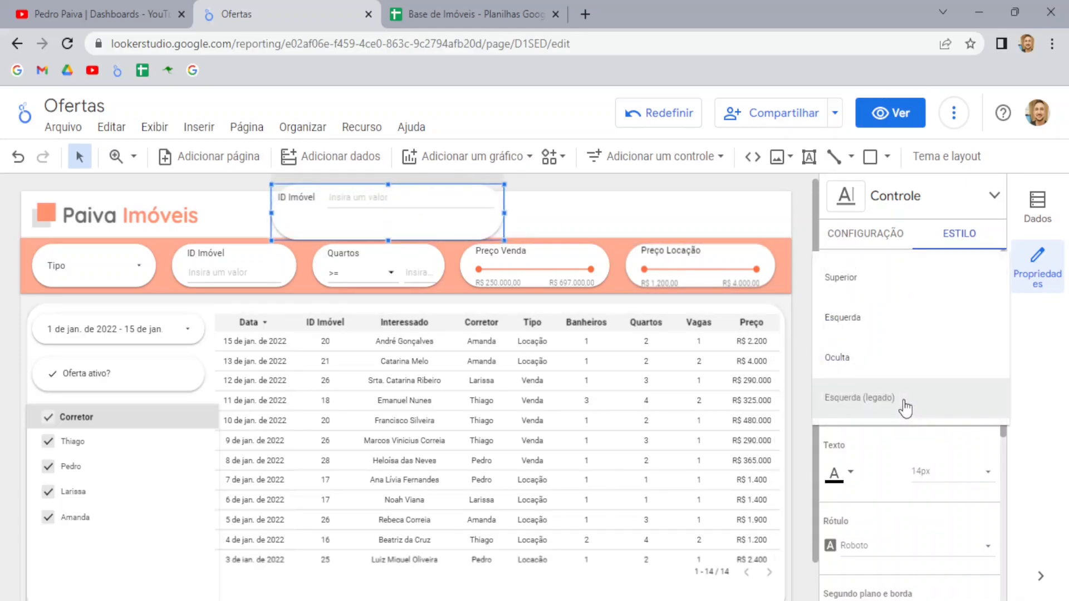
left_click(863, 318)
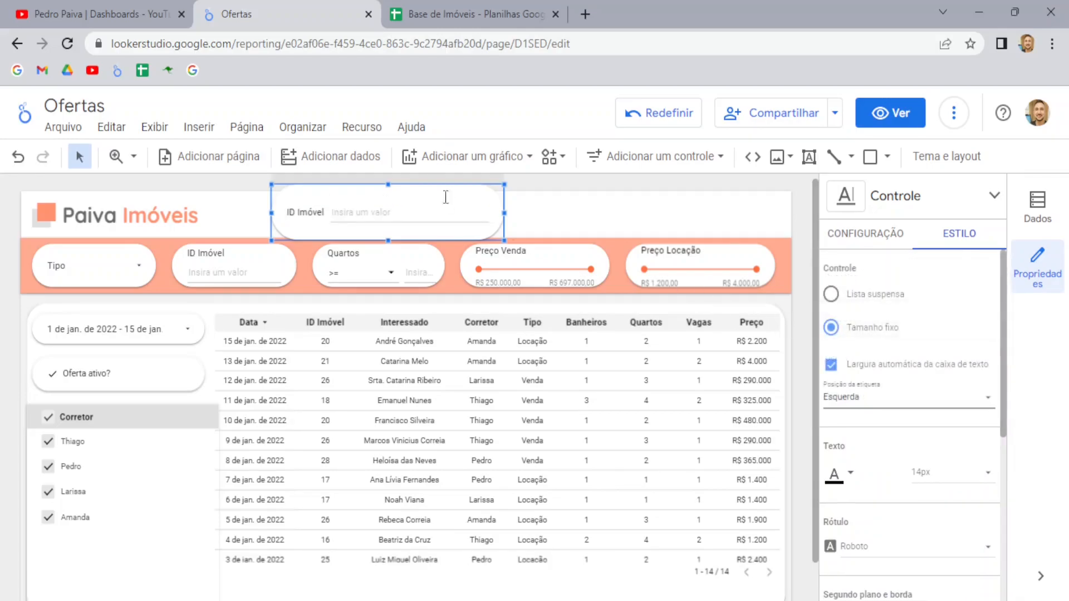
left_click(876, 400)
left_click(874, 362)
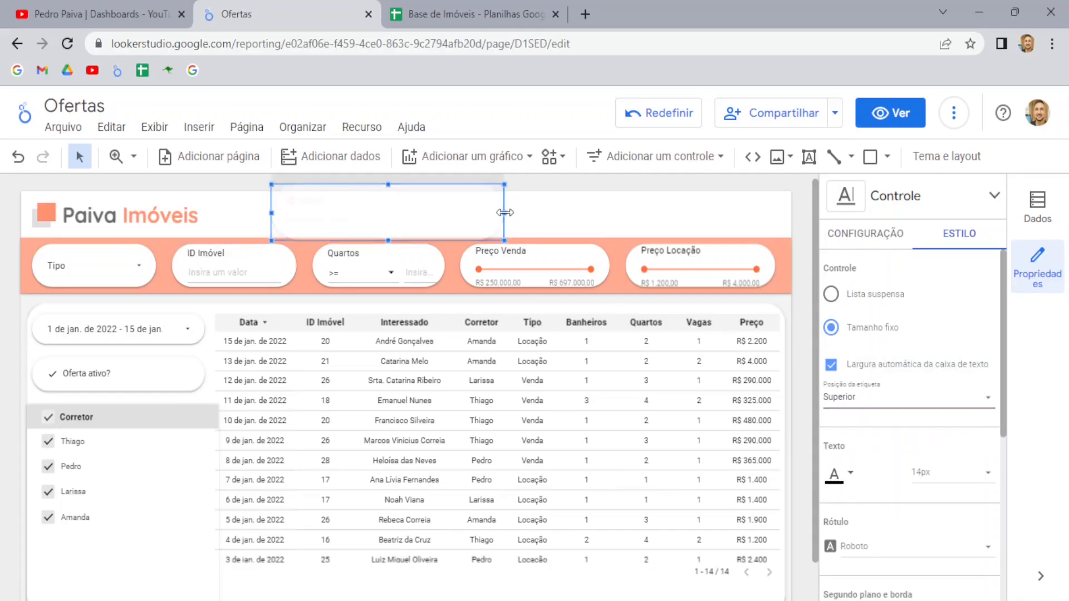
Step: Add an advanced filter control (Filtro avançado) in the page header beside the demo ID Imóvel input box
left_click(657, 156)
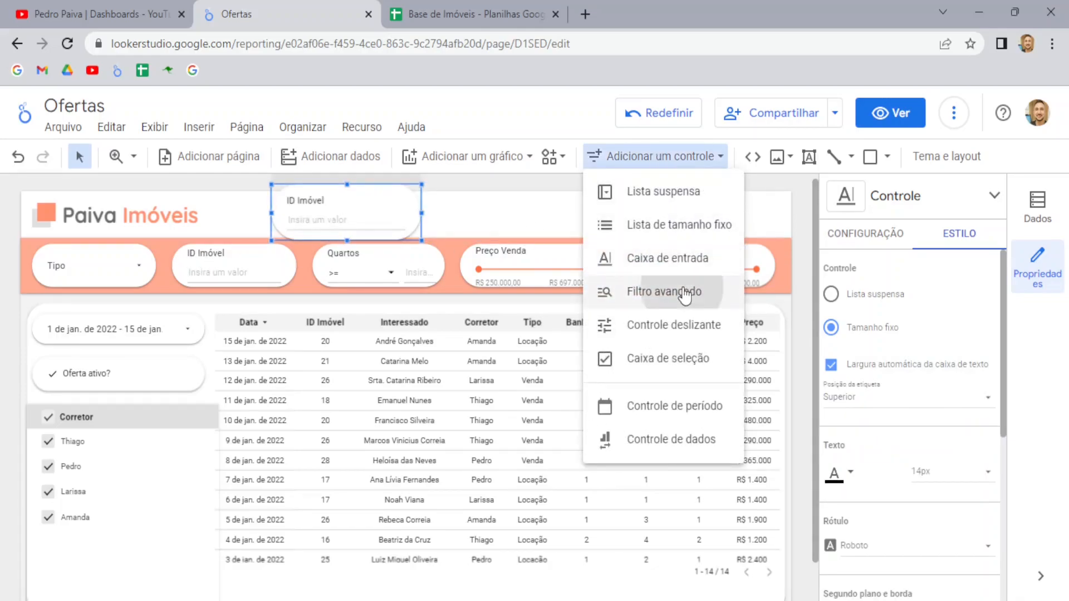
left_click(615, 291)
left_click(453, 188)
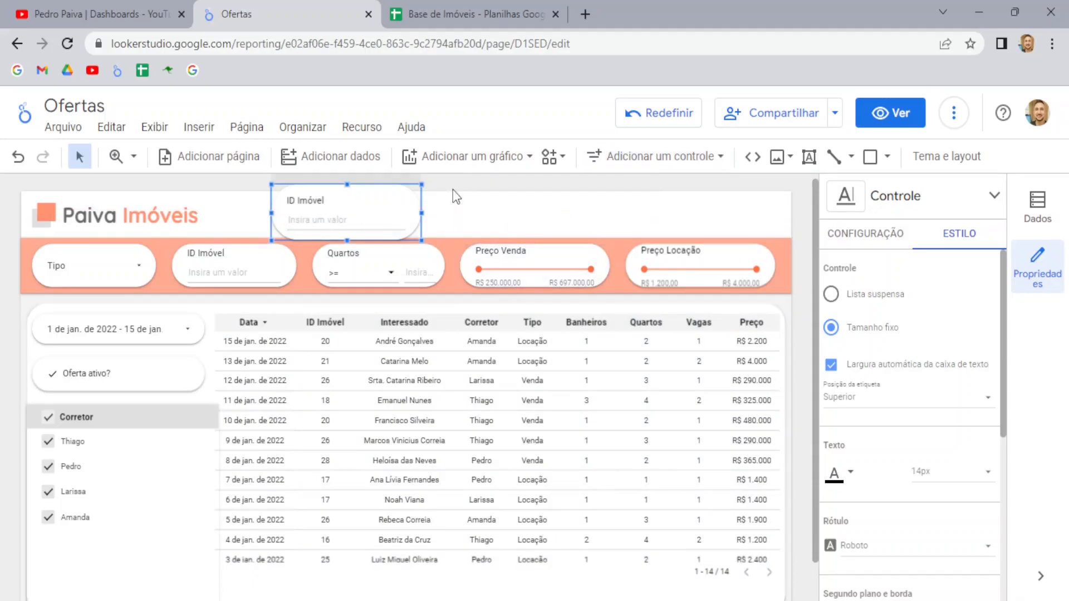
Step: Delete the demo ID Imóvel input box from the header and move the new advanced filter into its place
left_click(363, 189)
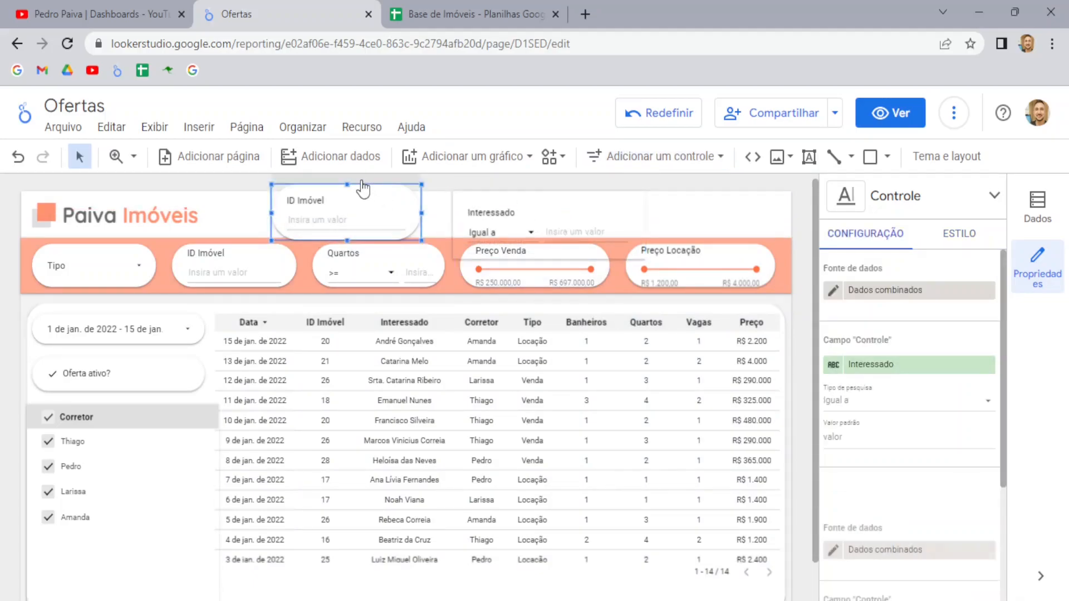
key("Delete")
left_click_drag(511, 196, 332, 177)
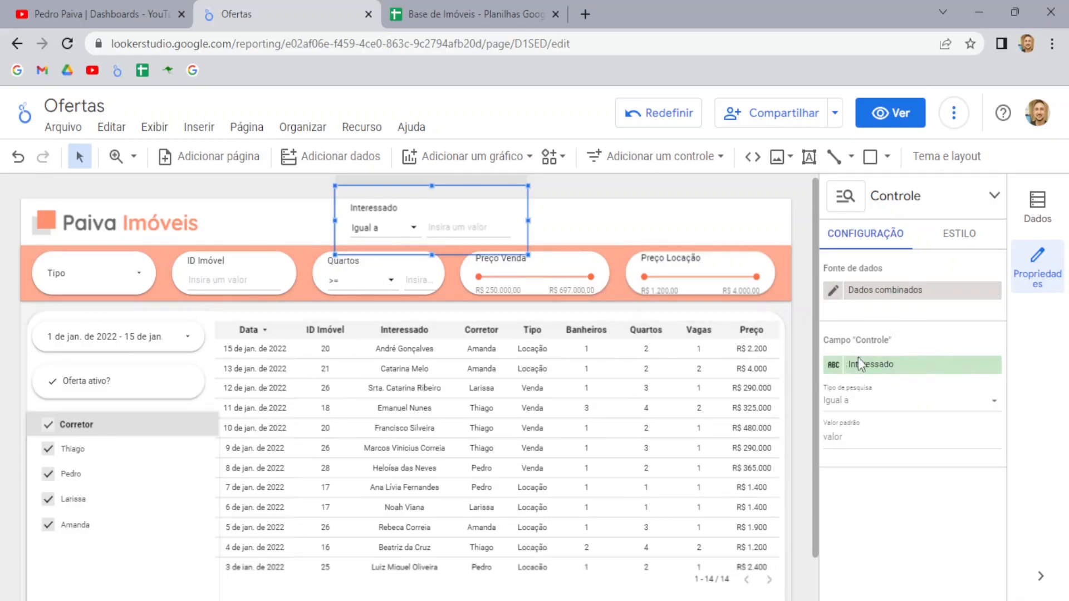
Step: Change the advanced filter's control field to Banheiros
left_click(885, 365)
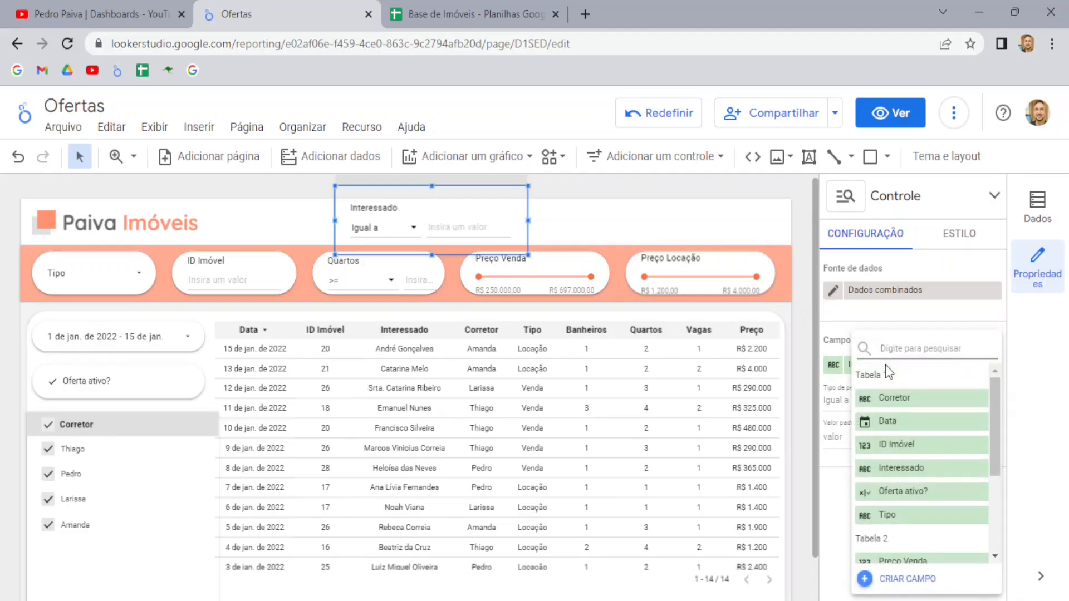
scroll(913, 412, "down", 3)
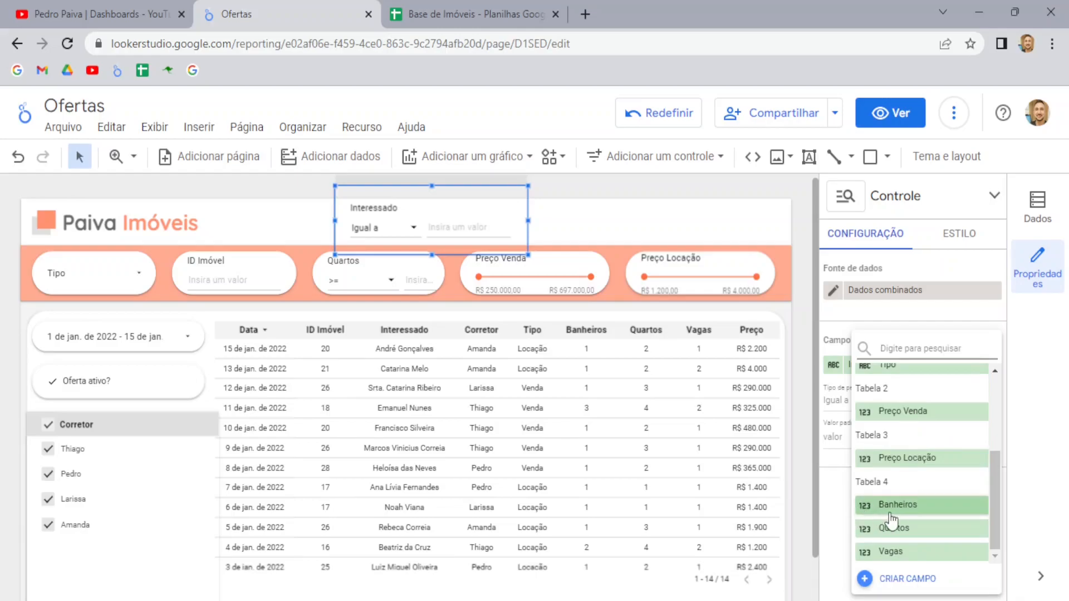
left_click(919, 507)
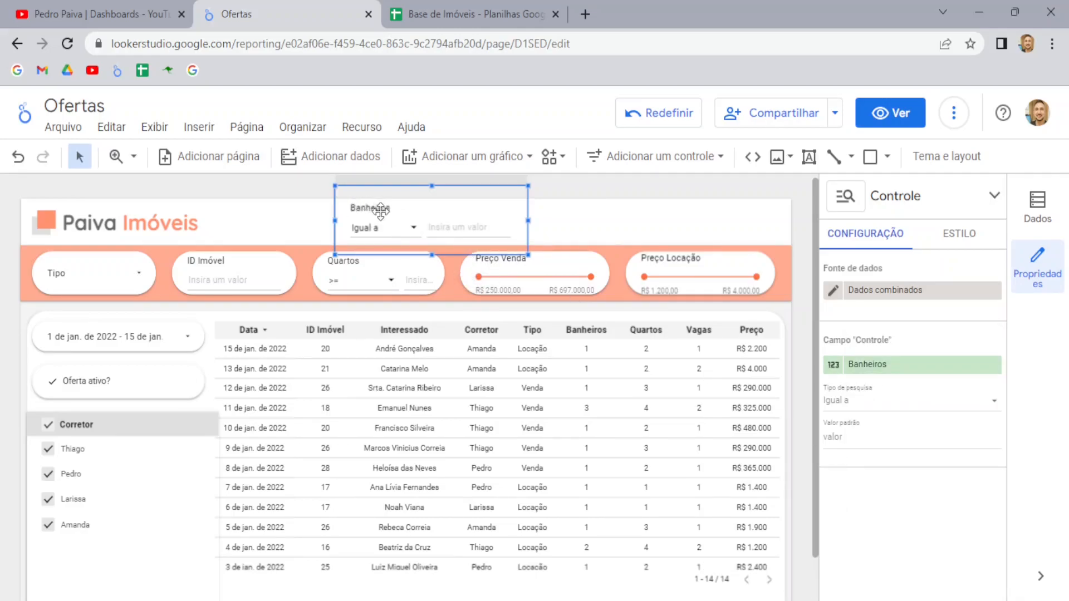
Step: Paste only the copied style onto the Banheiros advanced filter and reduce its height to fit above the filter band
right_click(437, 213)
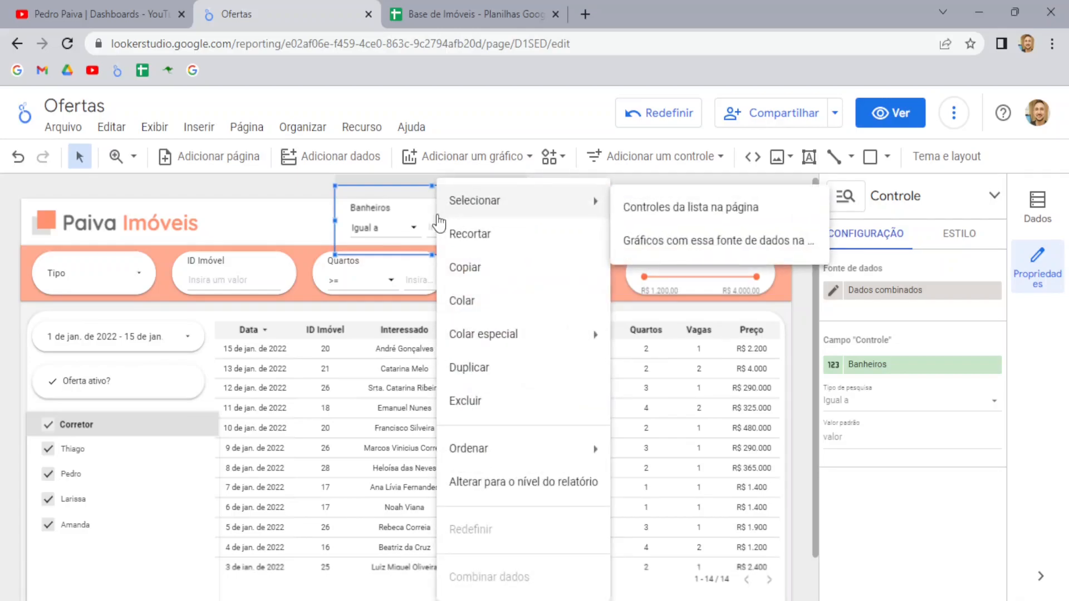
mouse_move(503, 336)
left_click(670, 351)
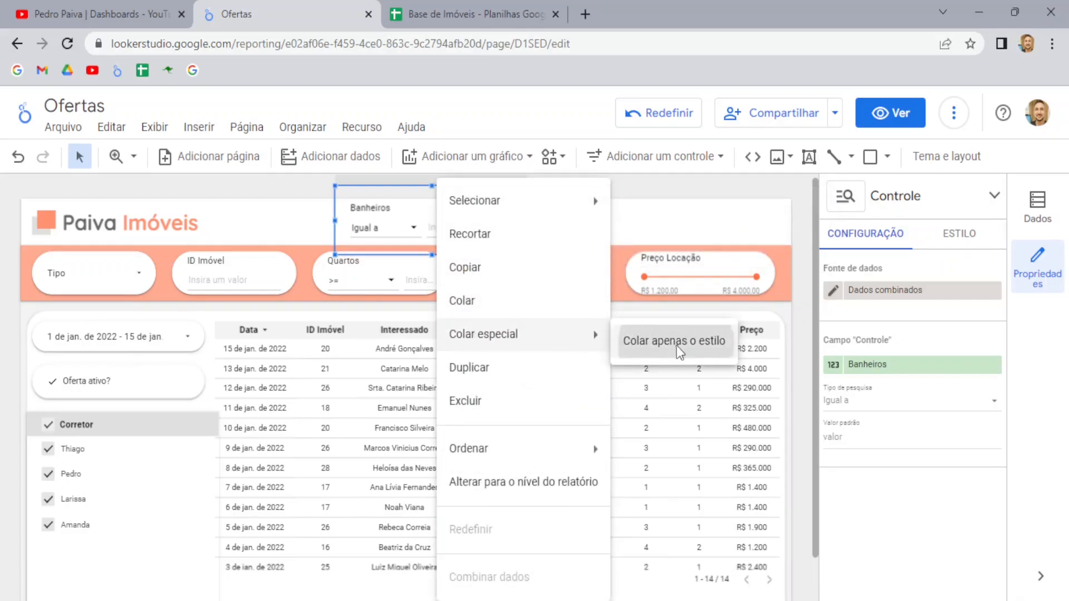
left_click_drag(431, 254, 433, 237)
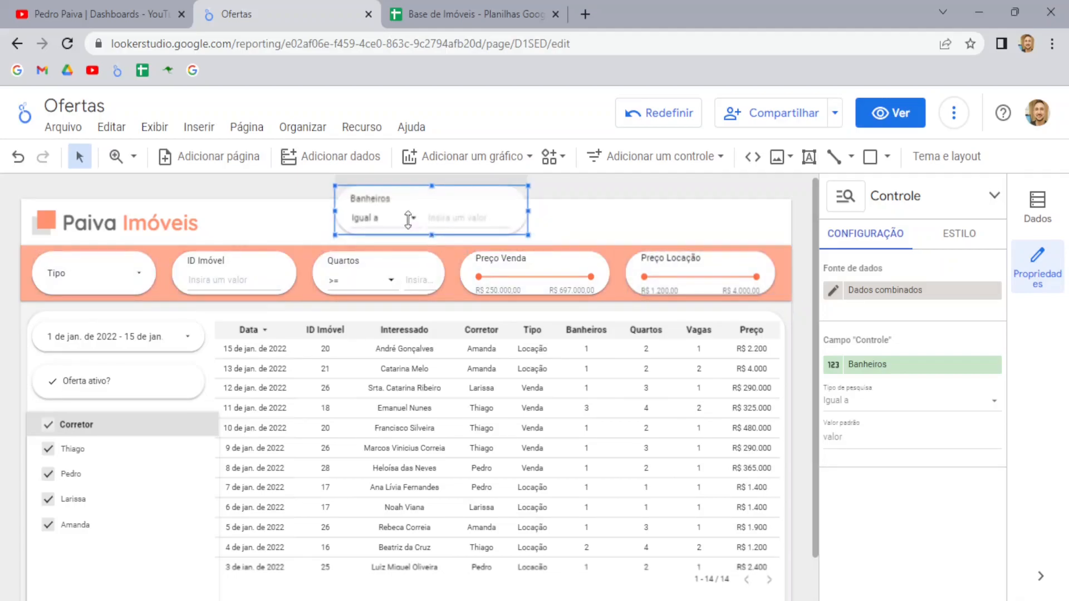
Step: Reselect the Banheiros advanced filter and open its style settings
left_click(559, 185)
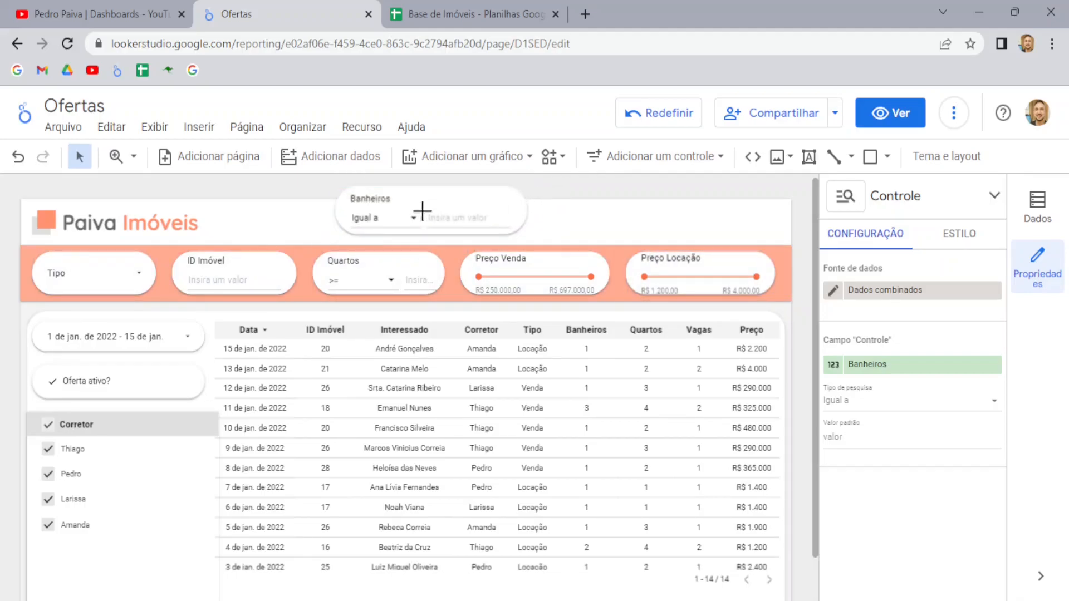
left_click(431, 188)
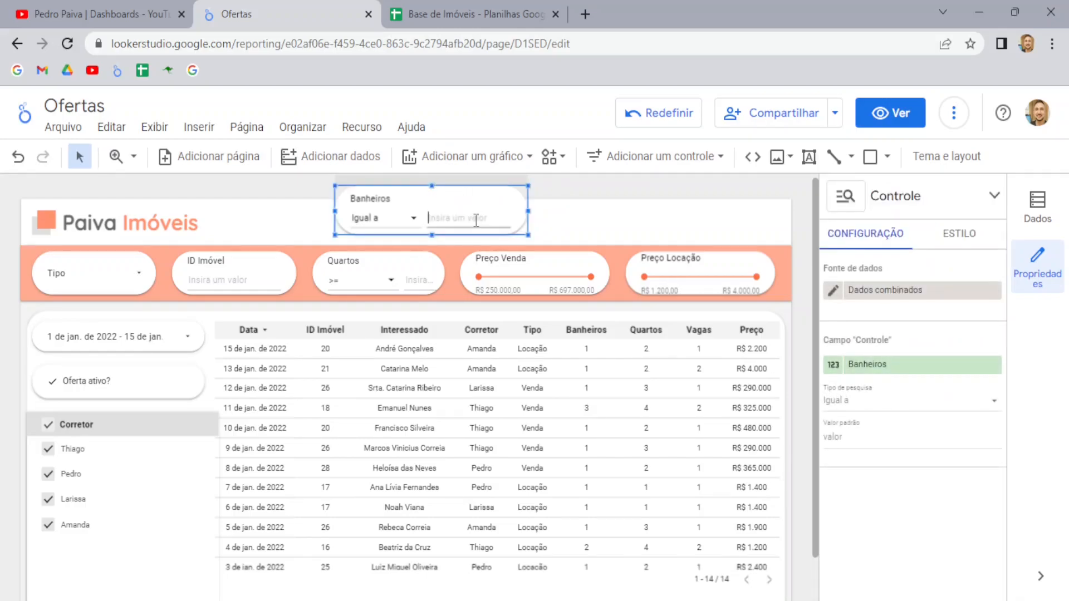
left_click(955, 236)
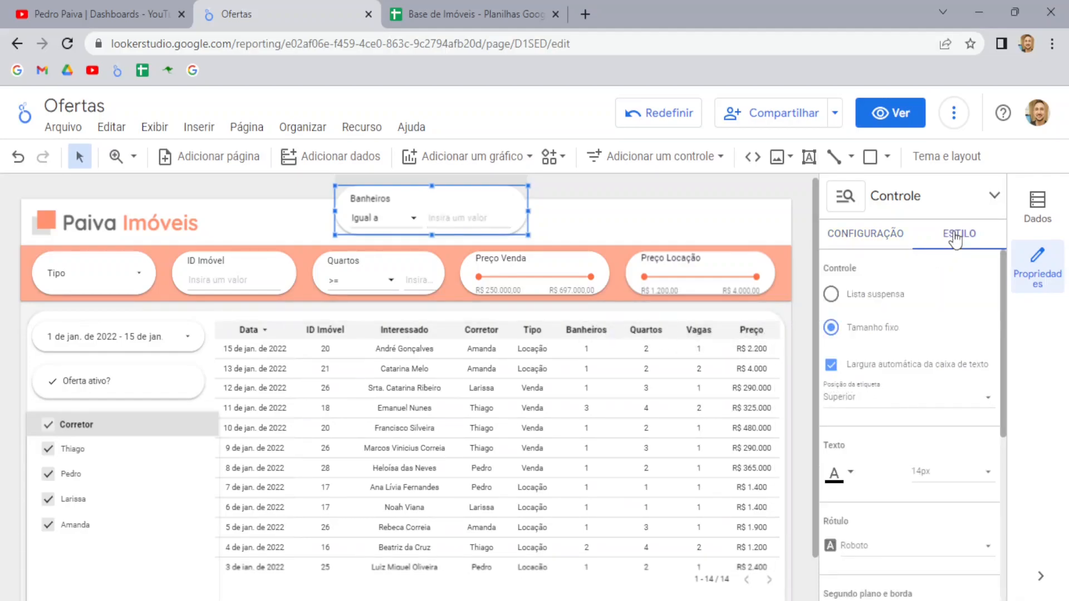
Step: Replace the Banheiros advanced filter in the header with a slider control (Controle deslizante)
left_click(628, 157)
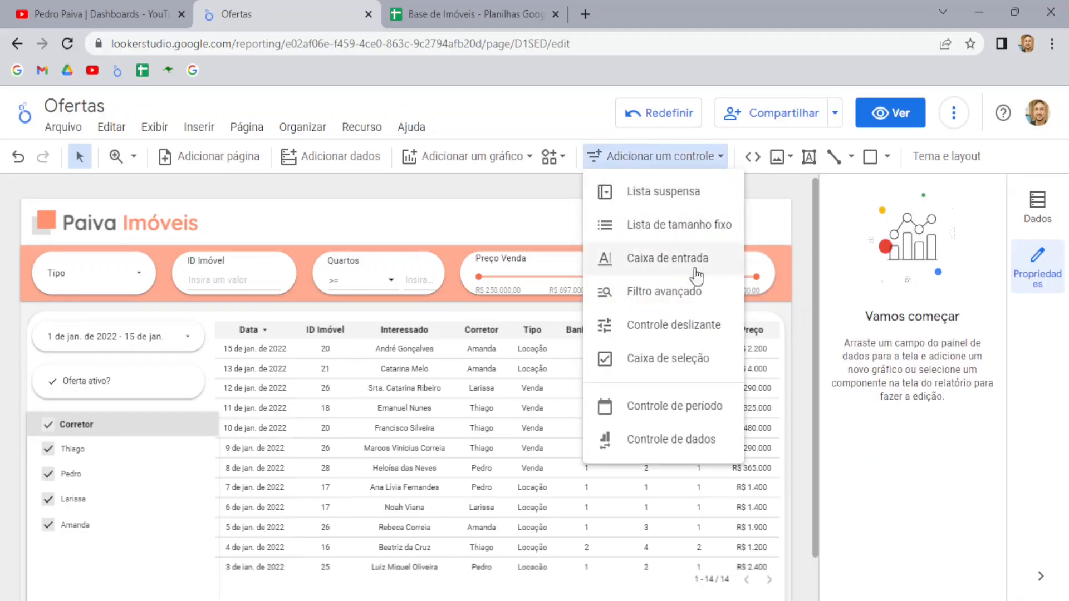
left_click(680, 334)
left_click(333, 189)
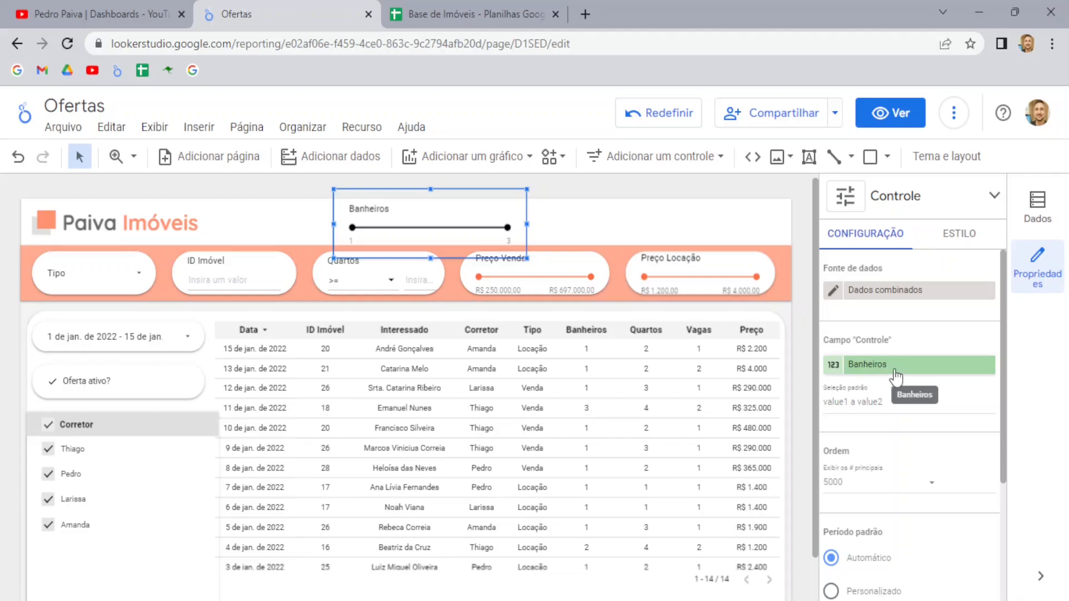
Step: Set the new slider's control field to Preço Venda
left_click(918, 368)
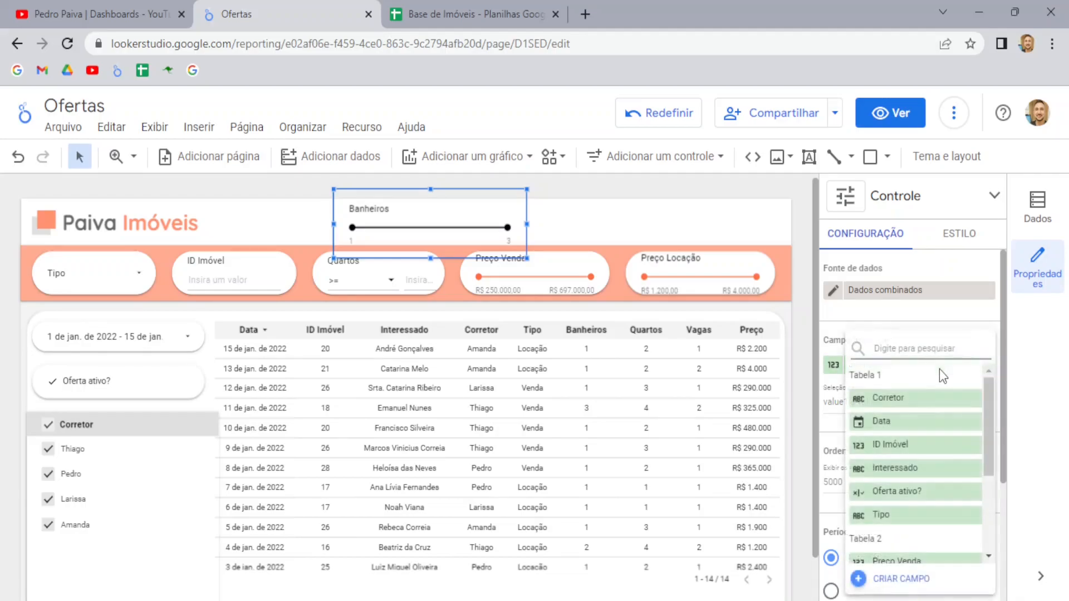
scroll(919, 413, "down", 3)
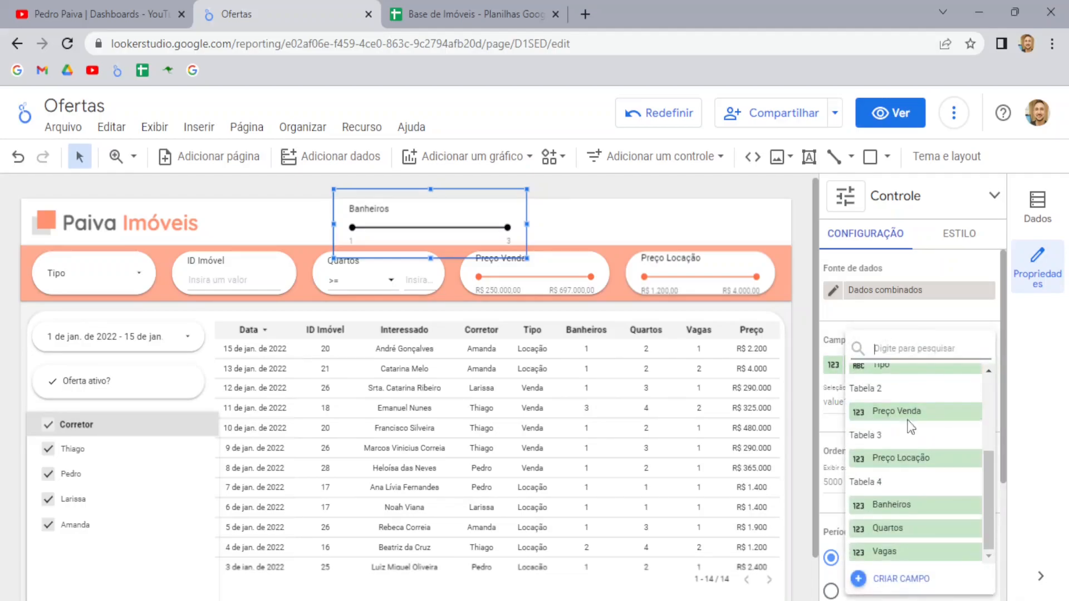
left_click(909, 415)
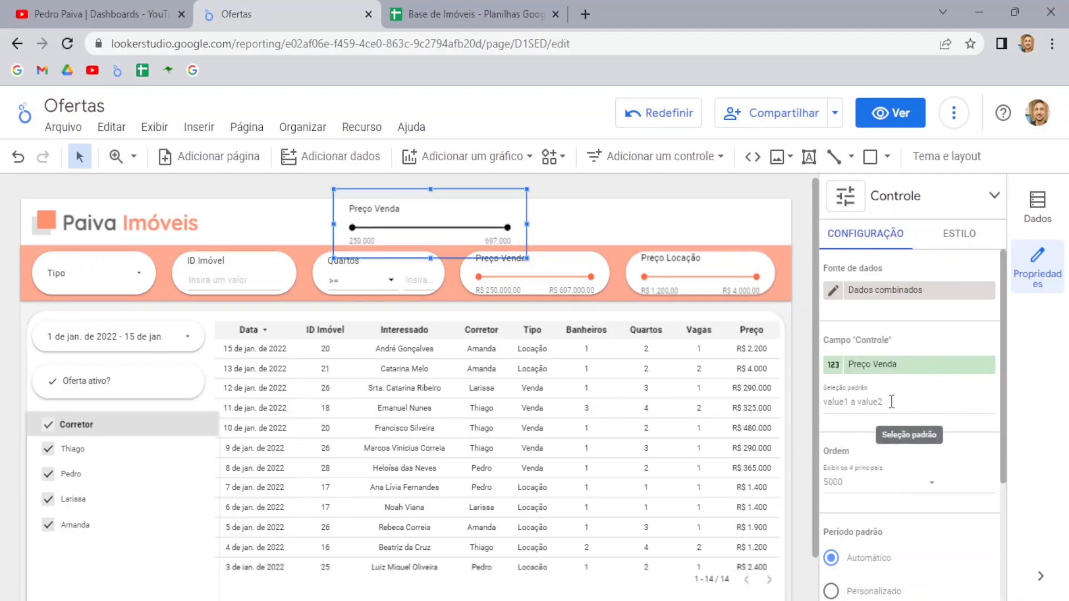
Step: Paste only the copied style onto the new Preço Venda slider and reduce its height to clear the filter band
right_click(423, 218)
mouse_move(465, 334)
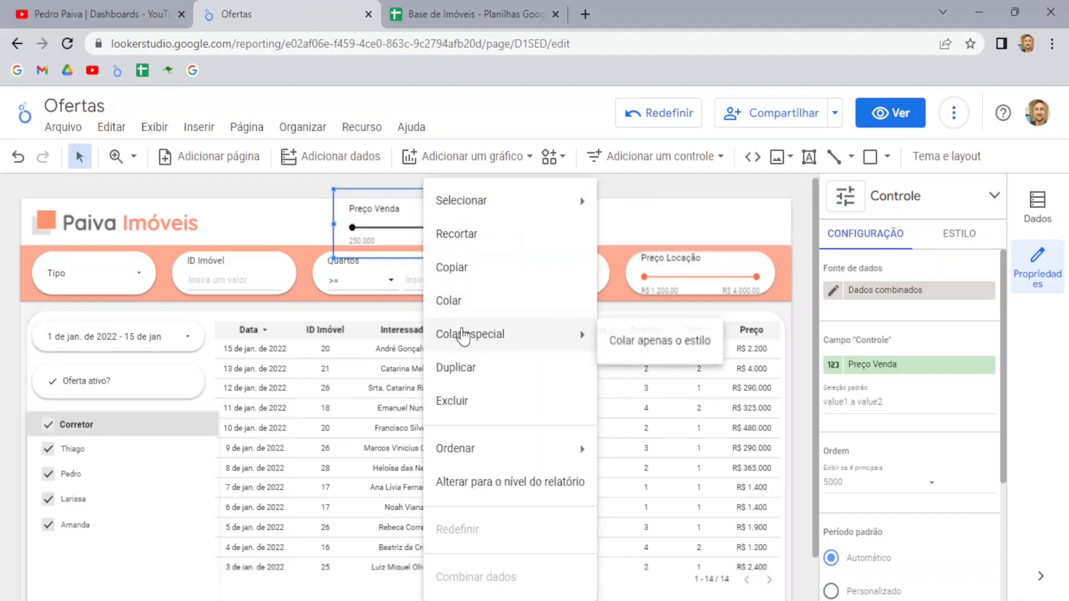
left_click(648, 339)
left_click_drag(430, 258, 432, 245)
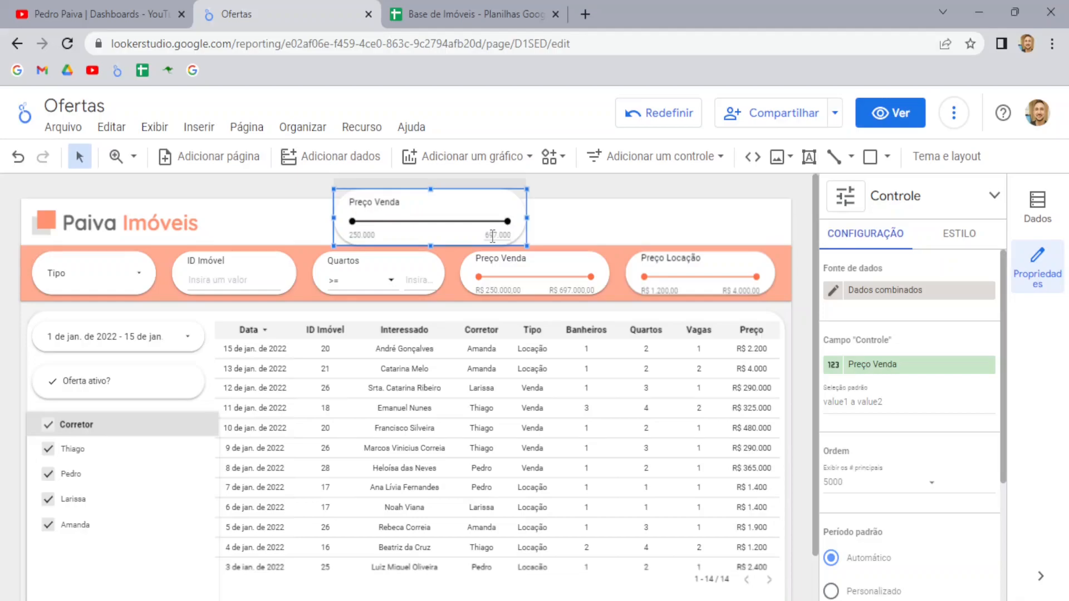
Step: Set the new slider's Preço Venda field type to the currency BRL - Real brasileiro (R$)
left_click(833, 365)
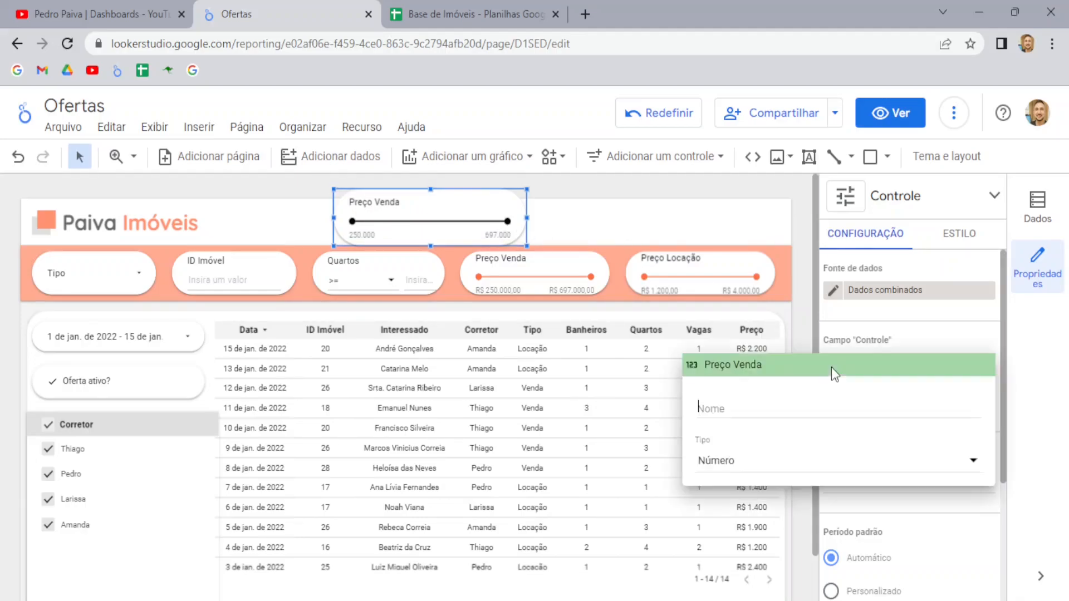
left_click(731, 462)
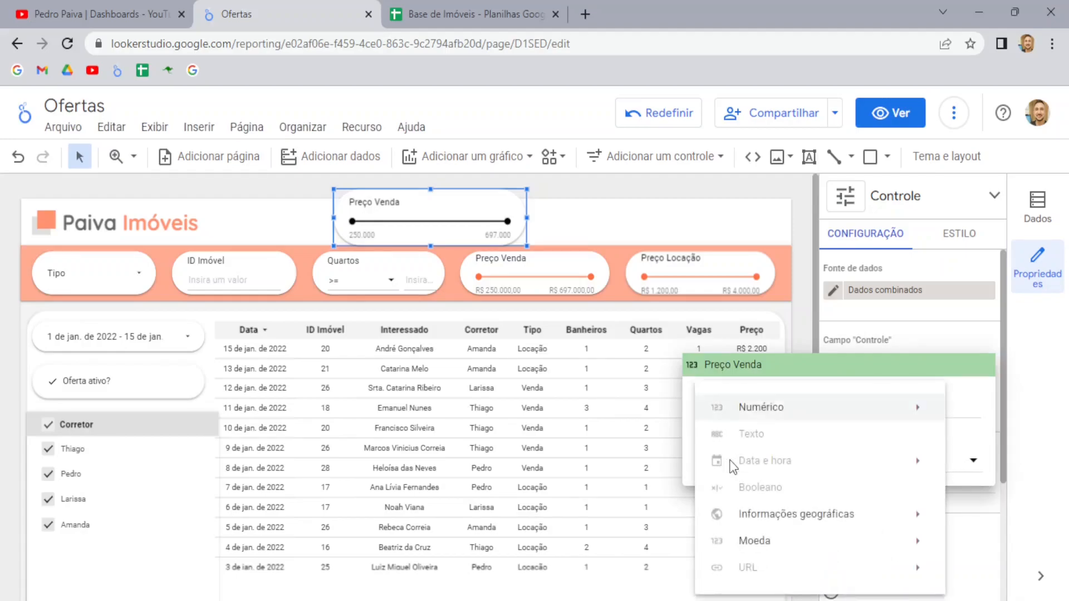
mouse_move(774, 548)
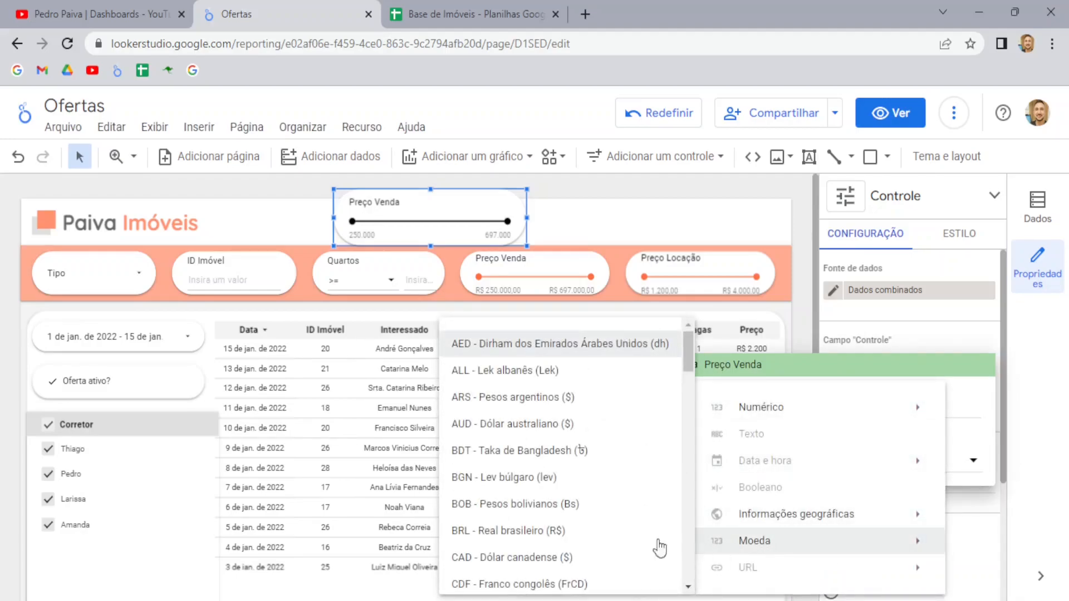
left_click(520, 531)
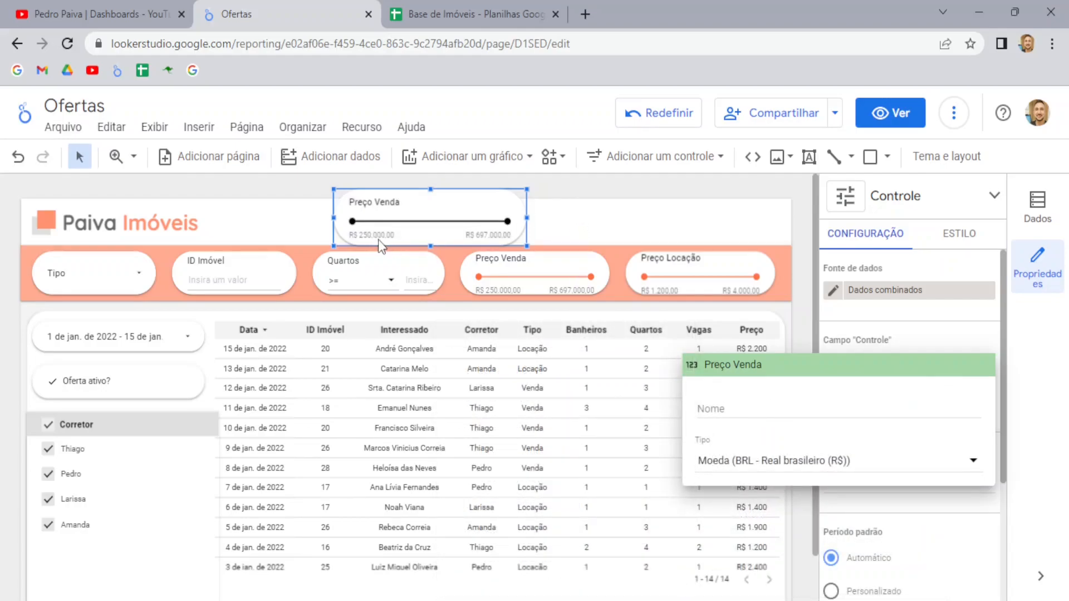
left_click(583, 204)
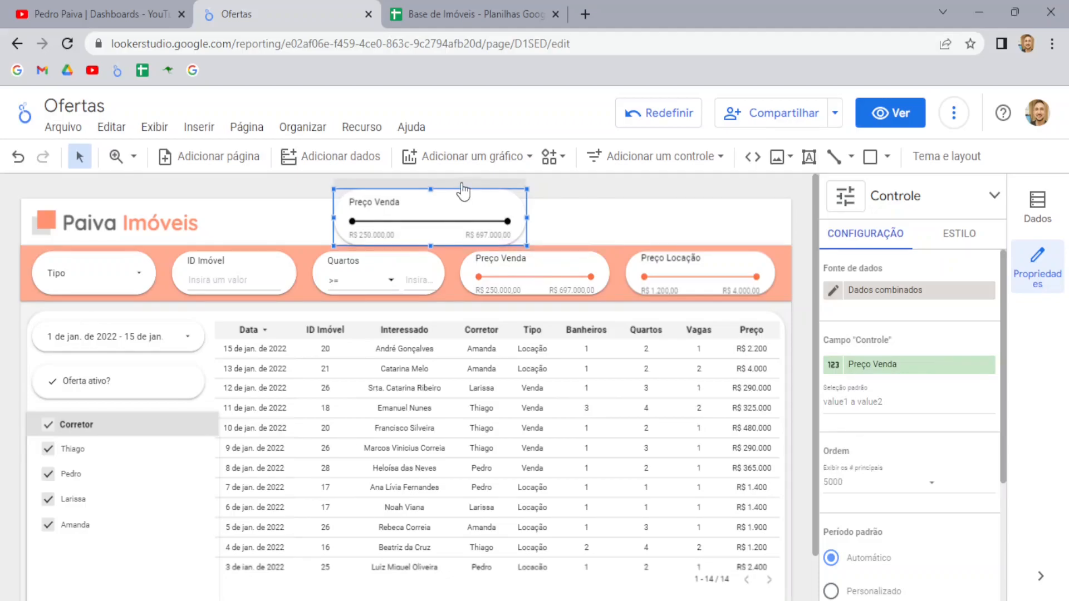
Step: Colour the handles and the bar of the new Preço Venda slider green
left_click(960, 238)
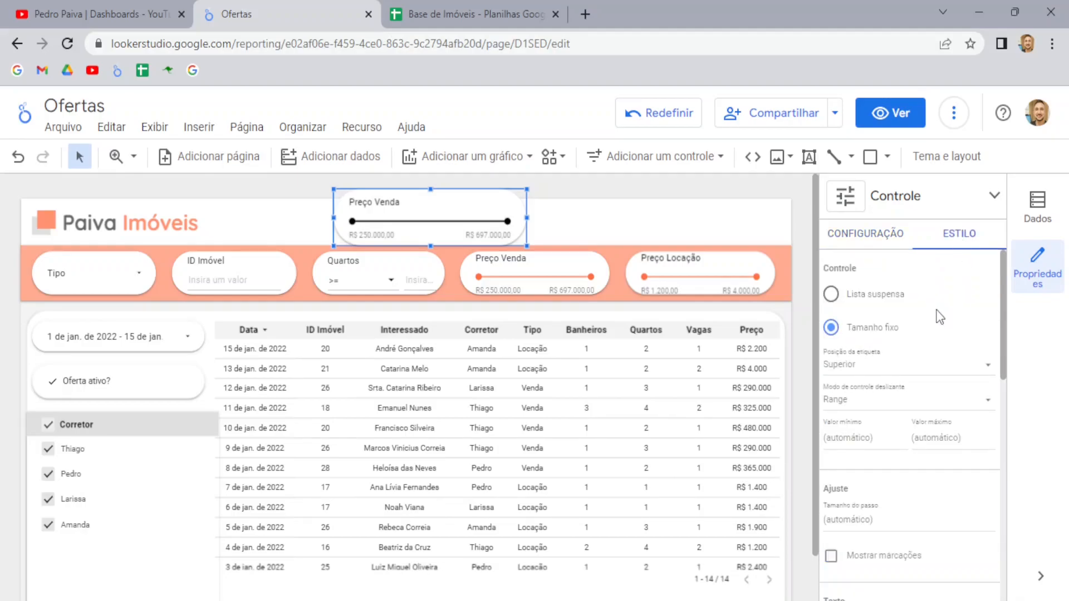
scroll(937, 308, "down", 6)
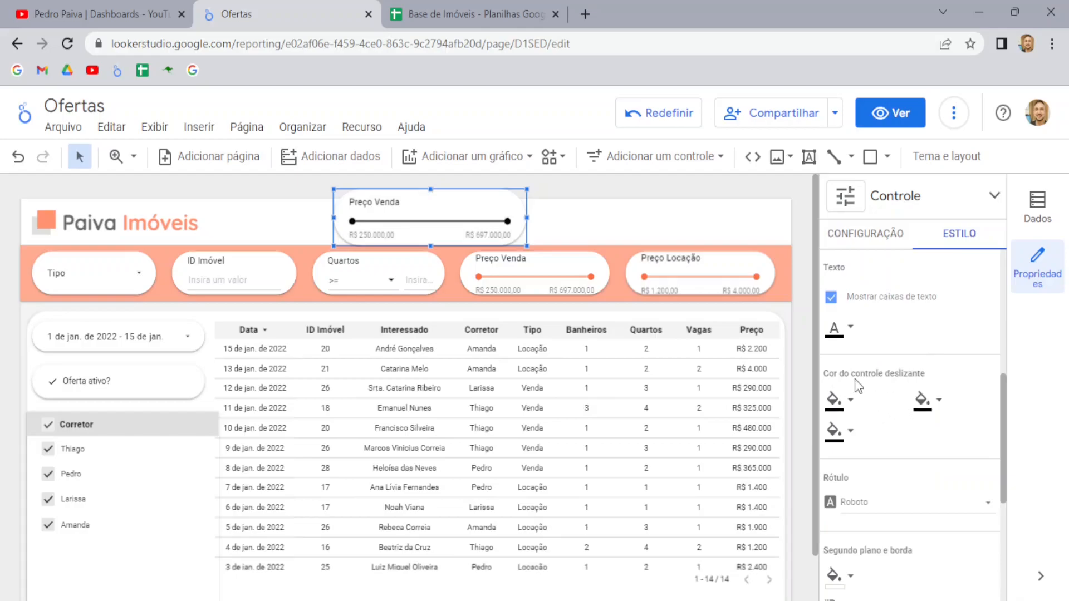
left_click(846, 411)
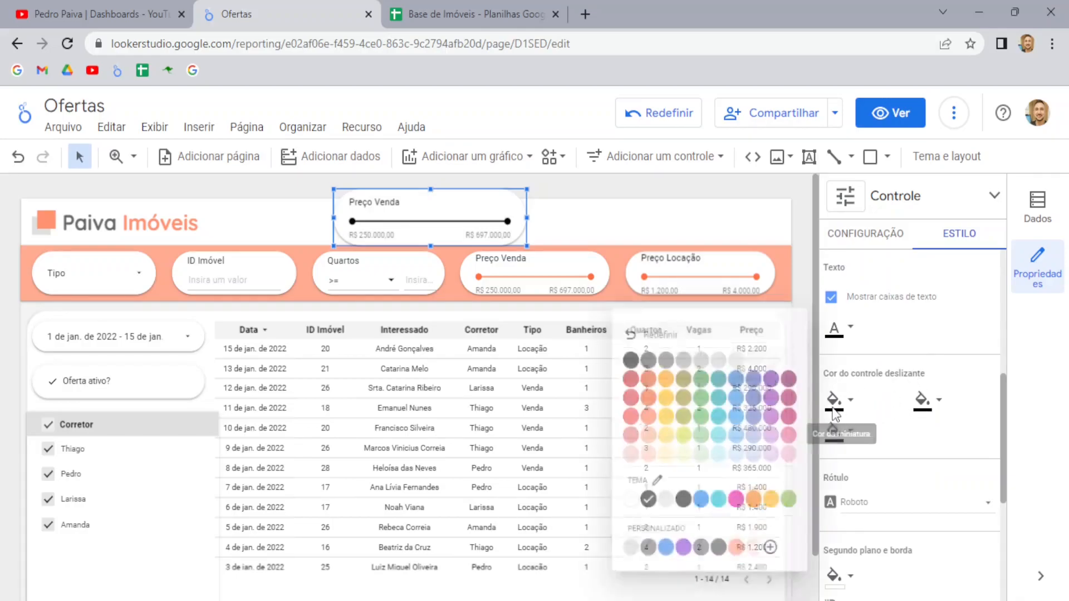
left_click(699, 370)
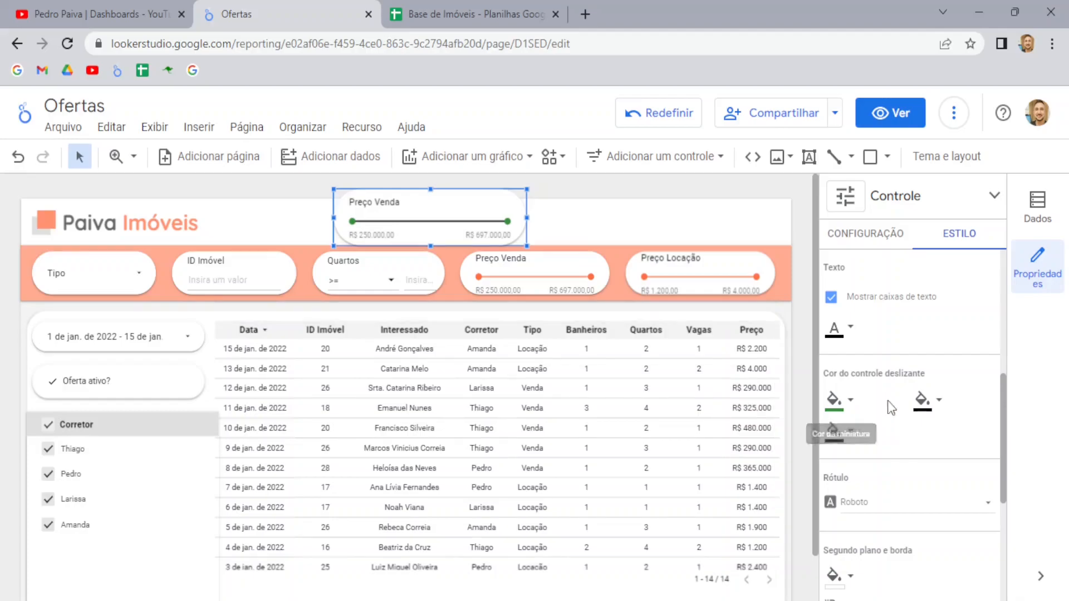
left_click(924, 401)
left_click(793, 387)
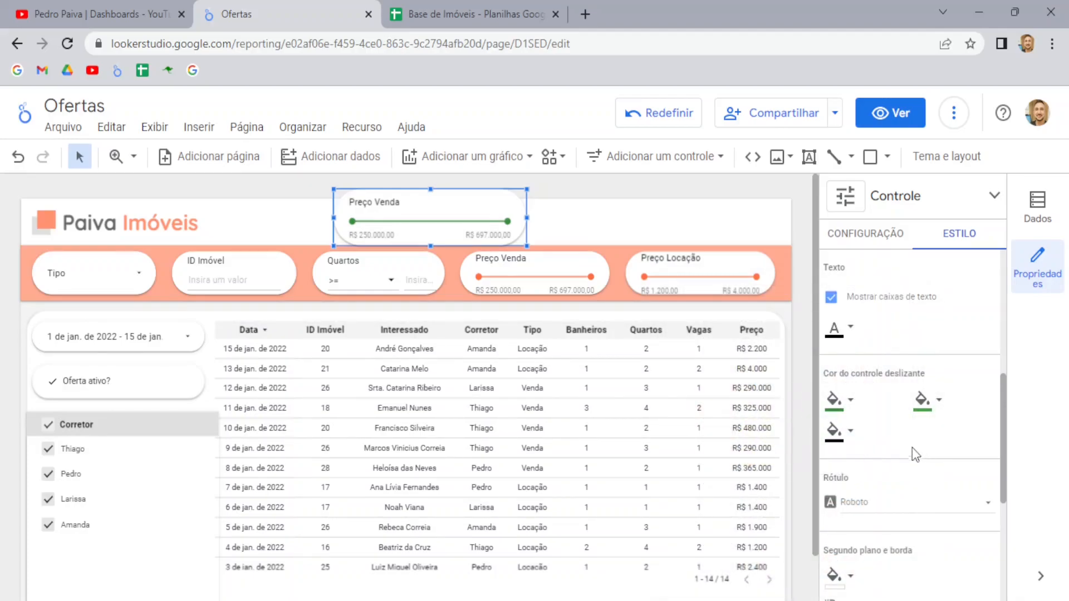
Step: Try the new Preço Venda slider without its value text boxes, and switch them back on
scroll(894, 439, "up", 5)
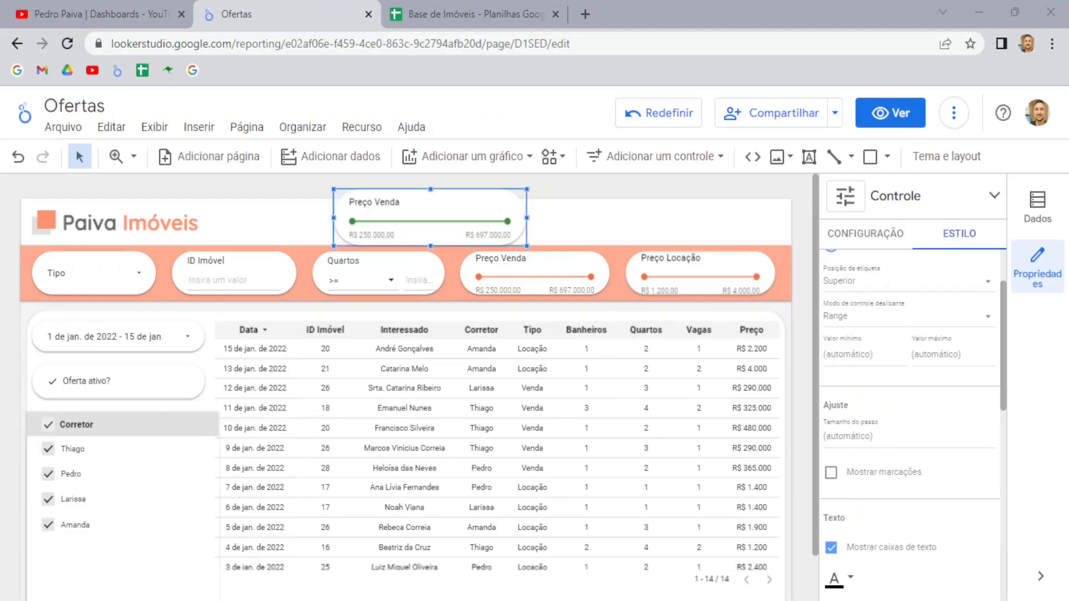
left_click(830, 547)
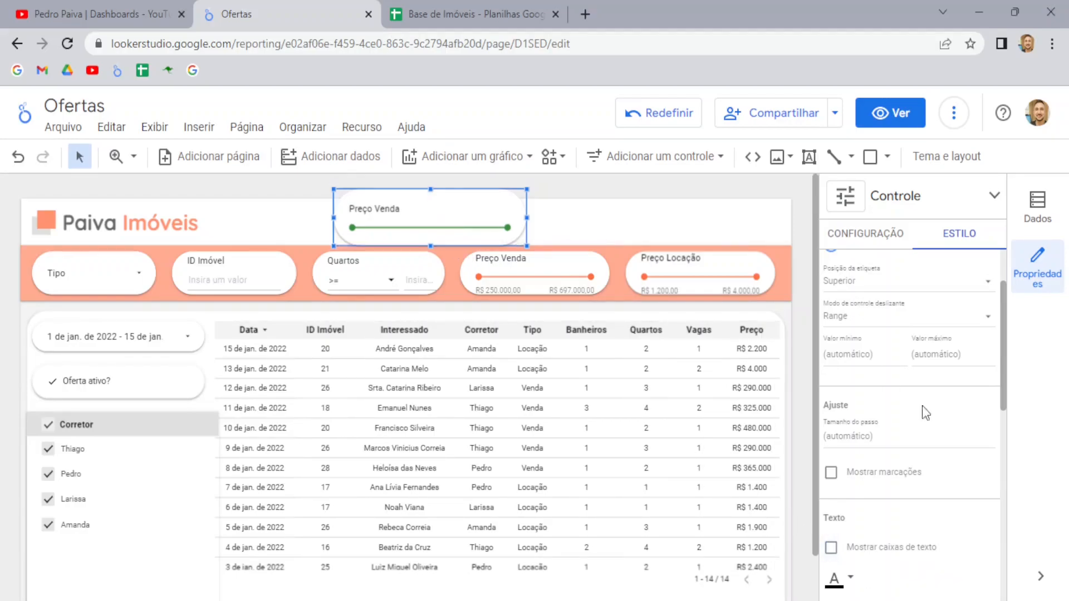
left_click(830, 548)
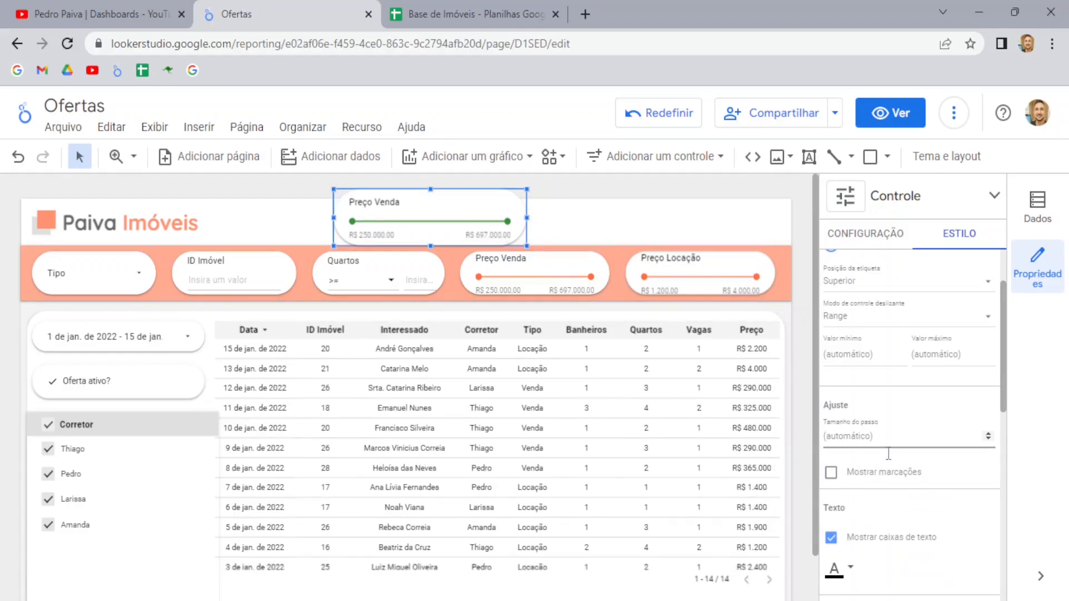
Step: Examine the slider mode options of the new Preço Venda slider, keeping Range
scroll(913, 473, "up", 2)
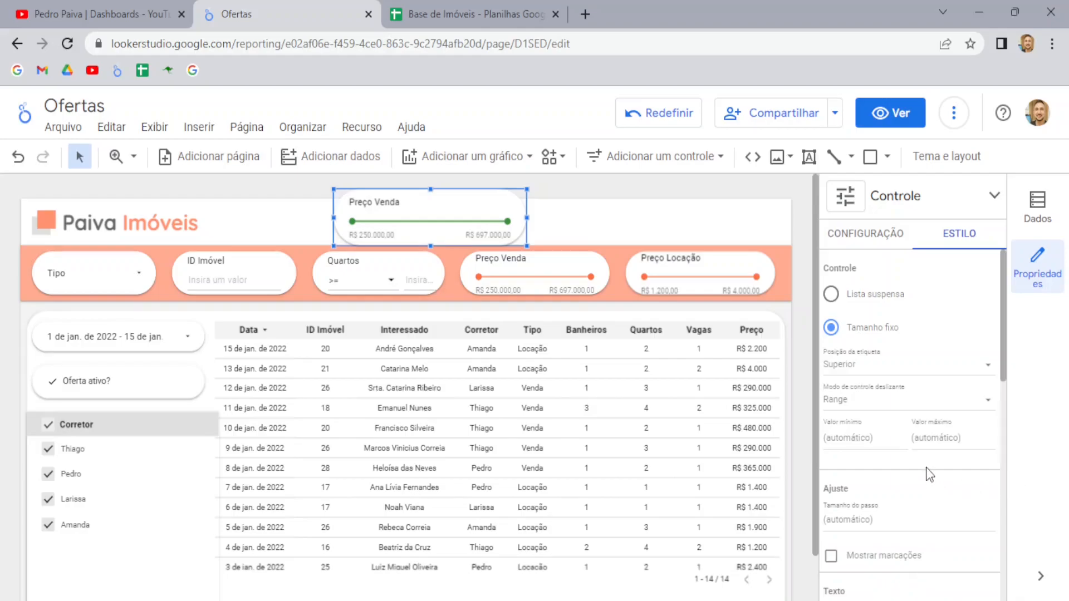
left_click(863, 408)
left_click(877, 399)
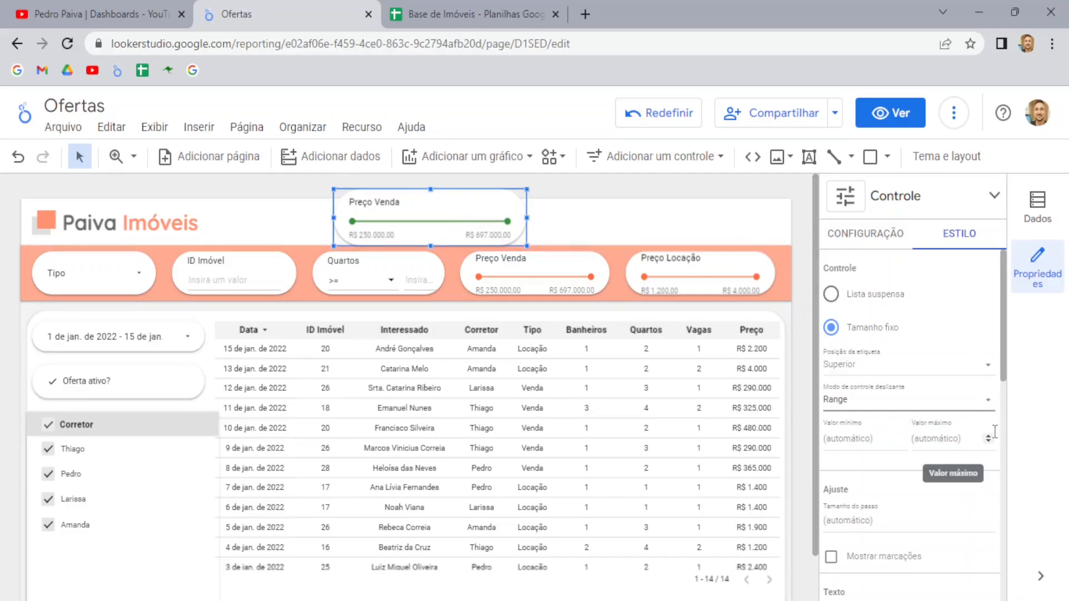
Step: Try the Locked min and Locked max slider modes on the new Preço Venda slider
left_click(946, 411)
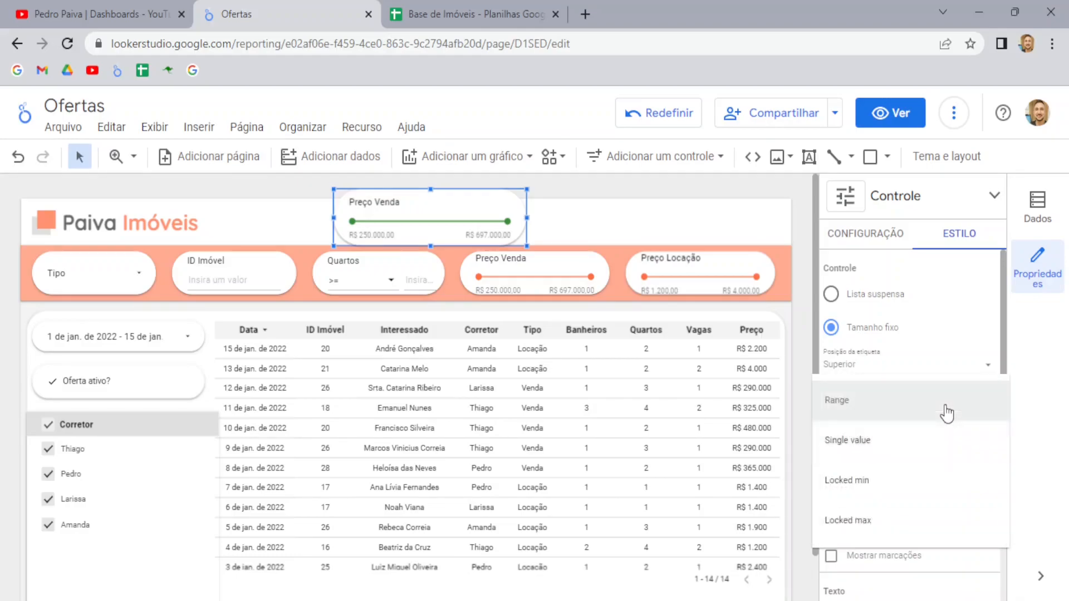
left_click(847, 481)
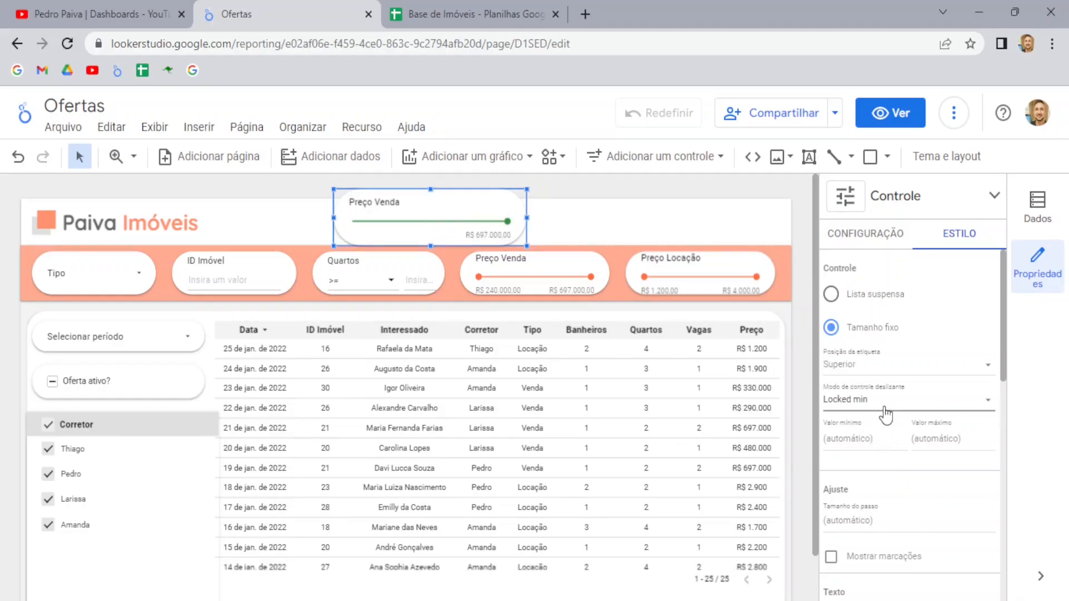
left_click(886, 415)
left_click(871, 447)
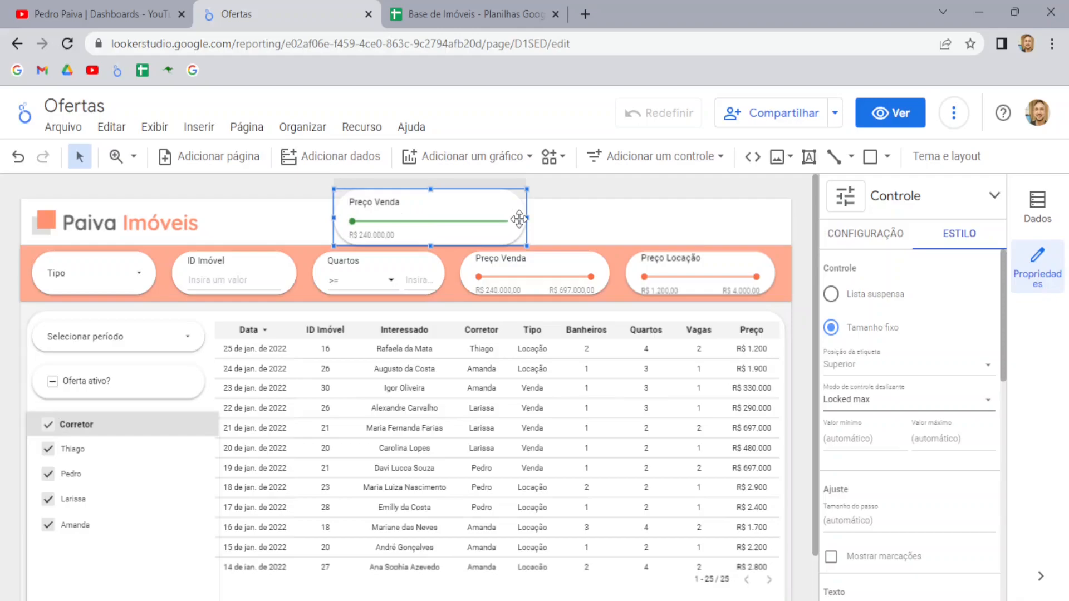
Step: Try the Single value mode on the new Preço Venda slider and move its handle to R$ 410.000,00
left_click(880, 409)
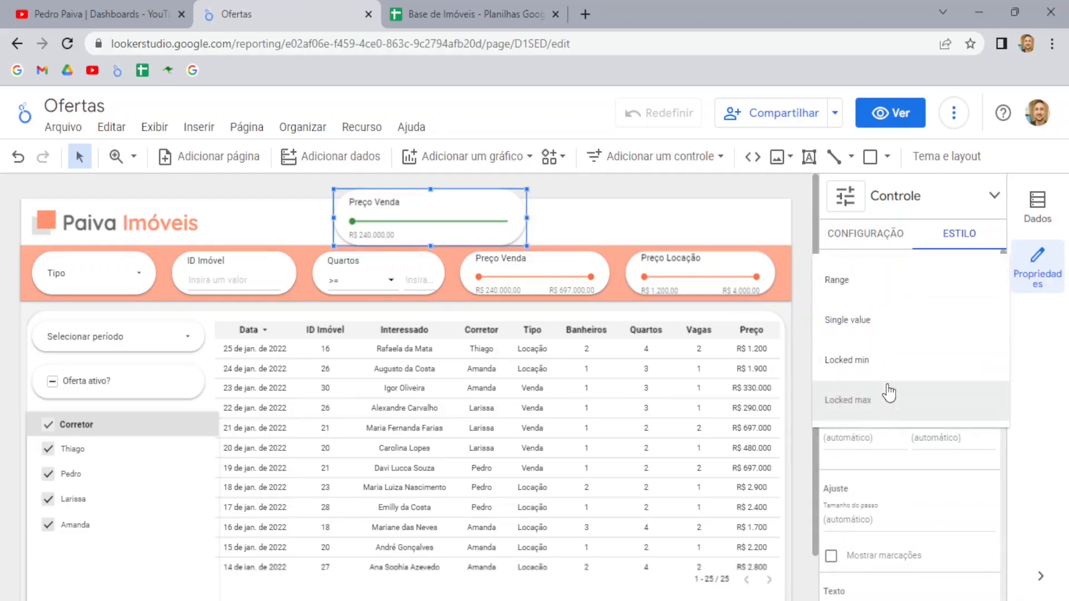
left_click(861, 328)
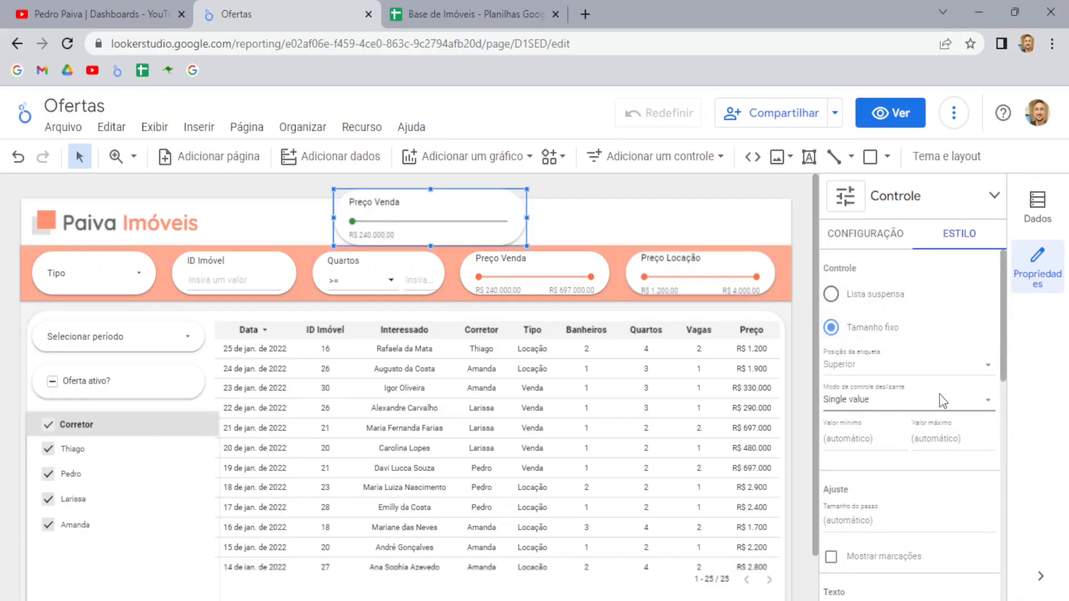
left_click_drag(353, 221, 410, 221)
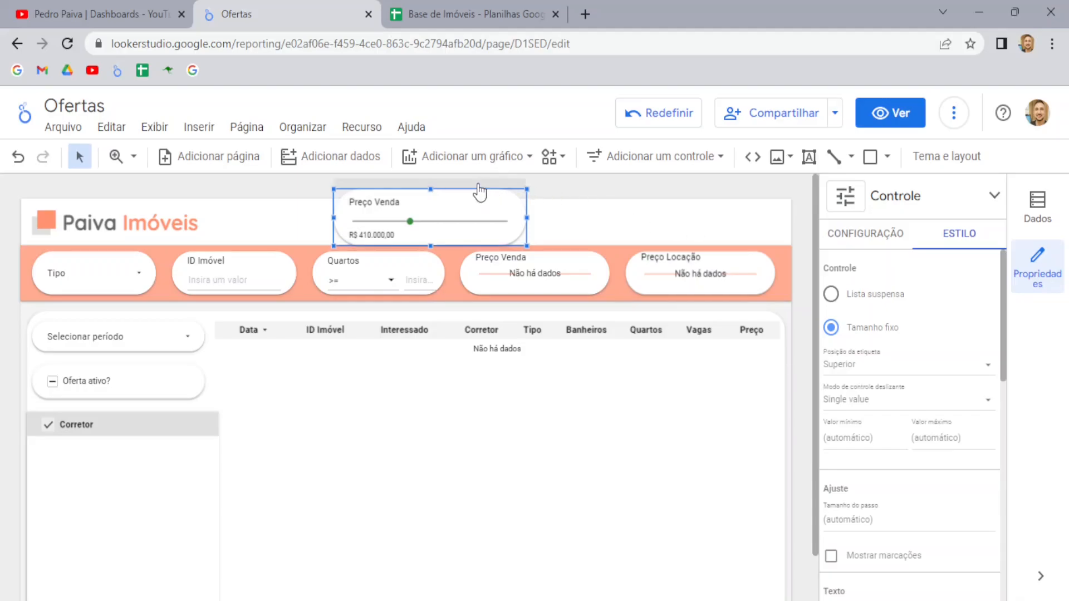
Step: Delete the new Preço Venda slider and place a period control (Controle de período) in the header beside the Paiva Imóveis logo
key("Delete")
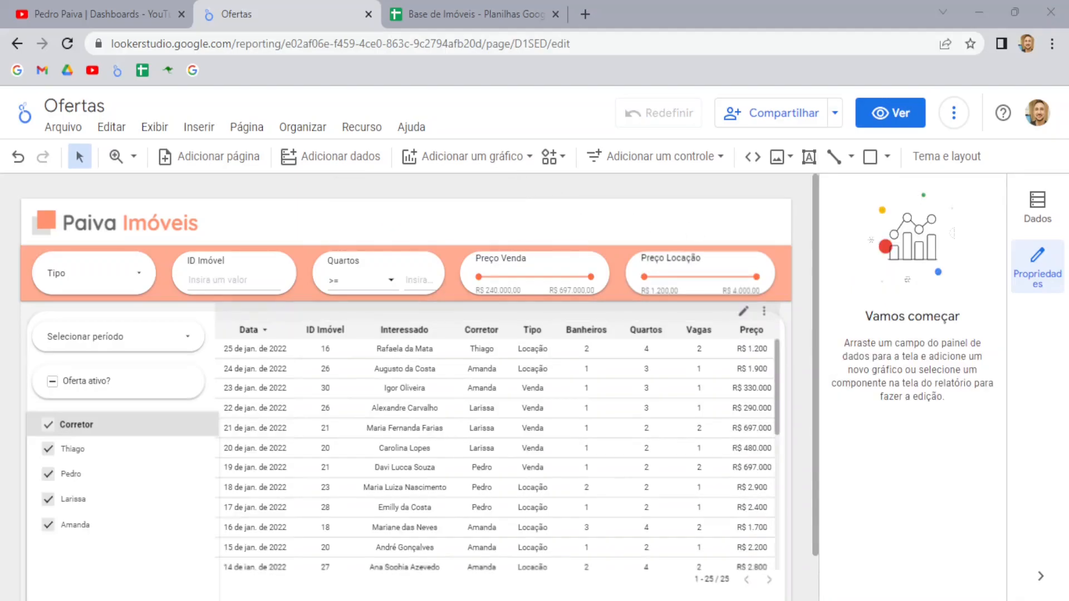
left_click(662, 157)
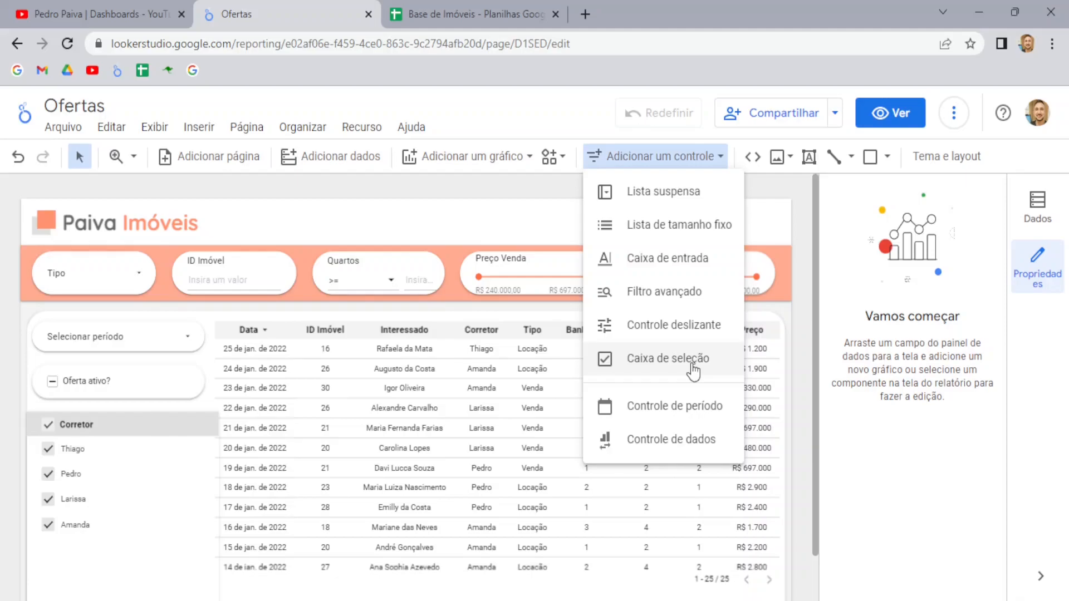
left_click(676, 402)
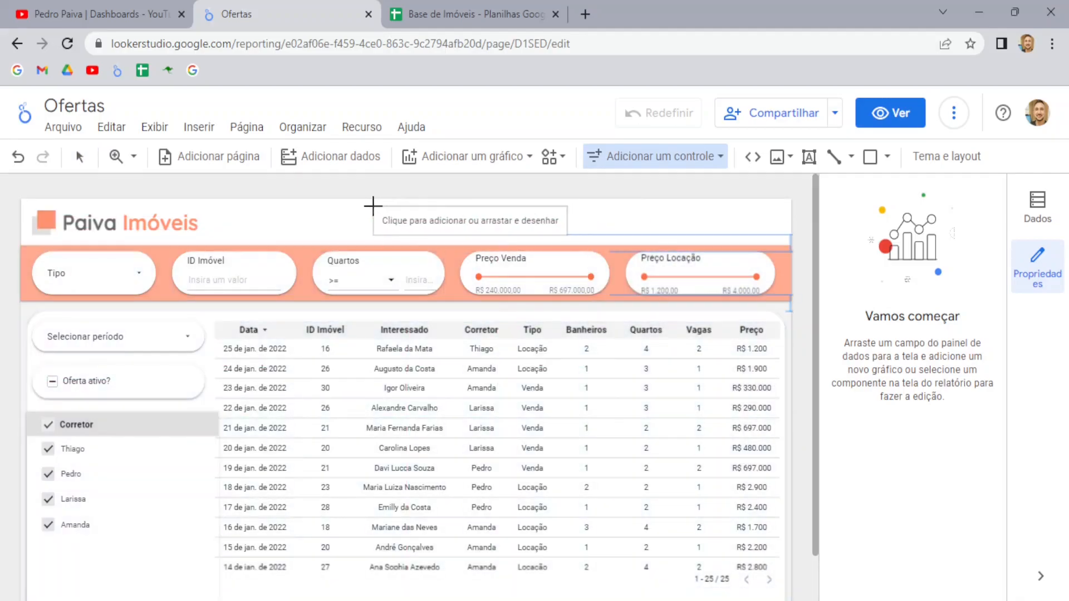
left_click(373, 205)
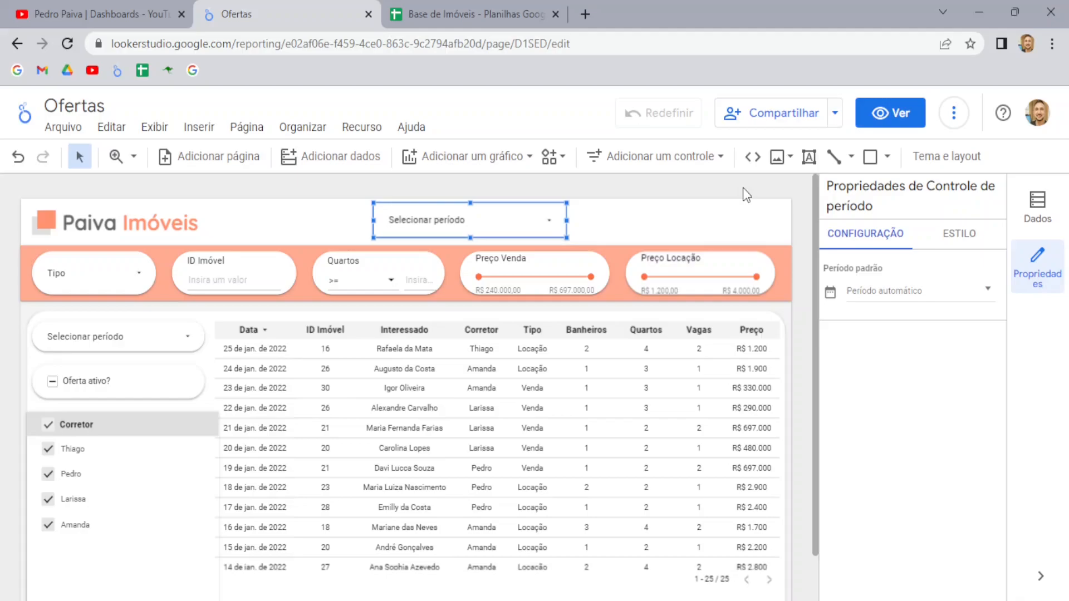
Step: Check the default period (Período padrão) setting of the offers table
left_click(606, 324)
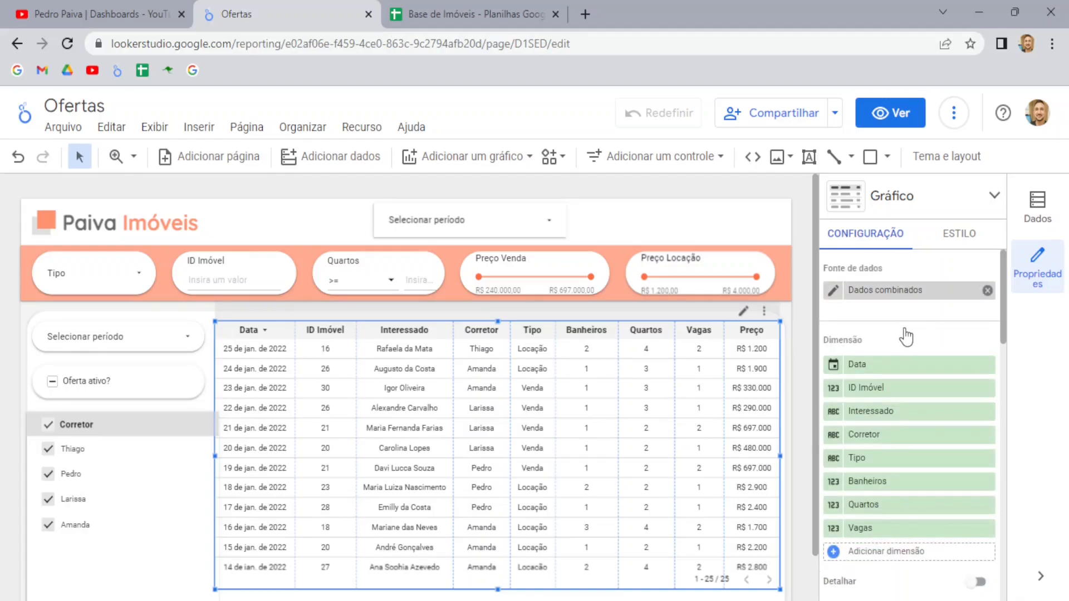
scroll(916, 356, "down", 10)
scroll(925, 345, "down", 3)
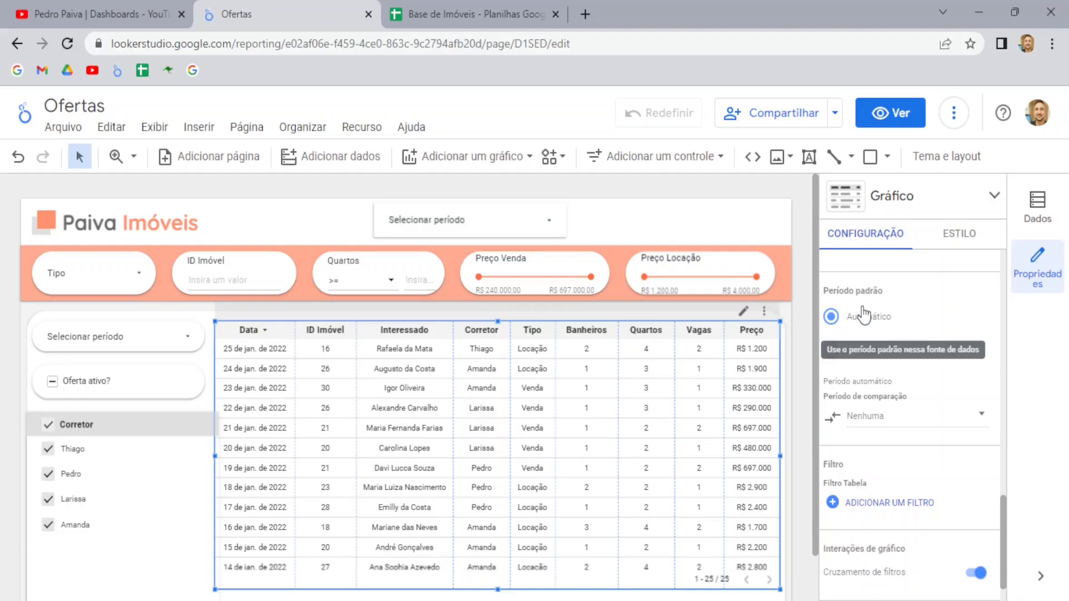
Step: Examine the preset default period options offered for the new period control in the header
left_click(493, 203)
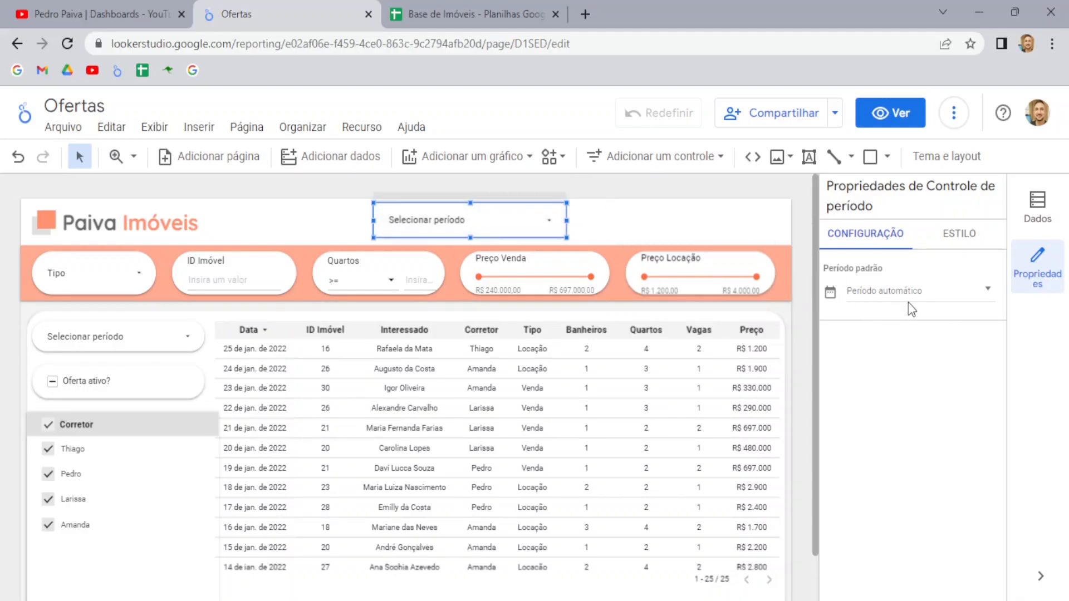
left_click(953, 291)
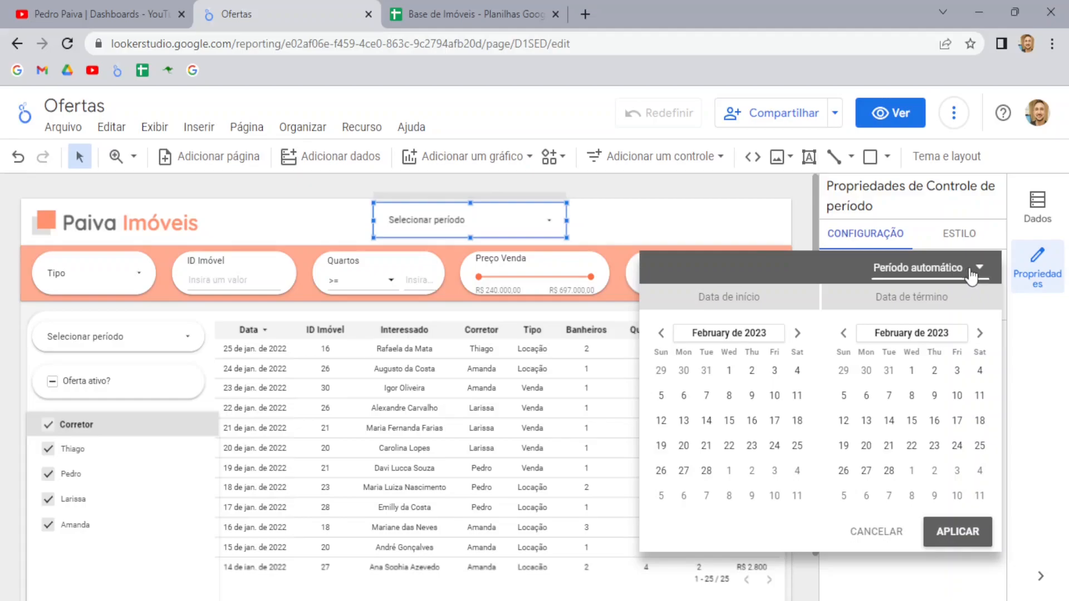
left_click(971, 277)
scroll(969, 276, "up", 5)
scroll(969, 275, "up", 4)
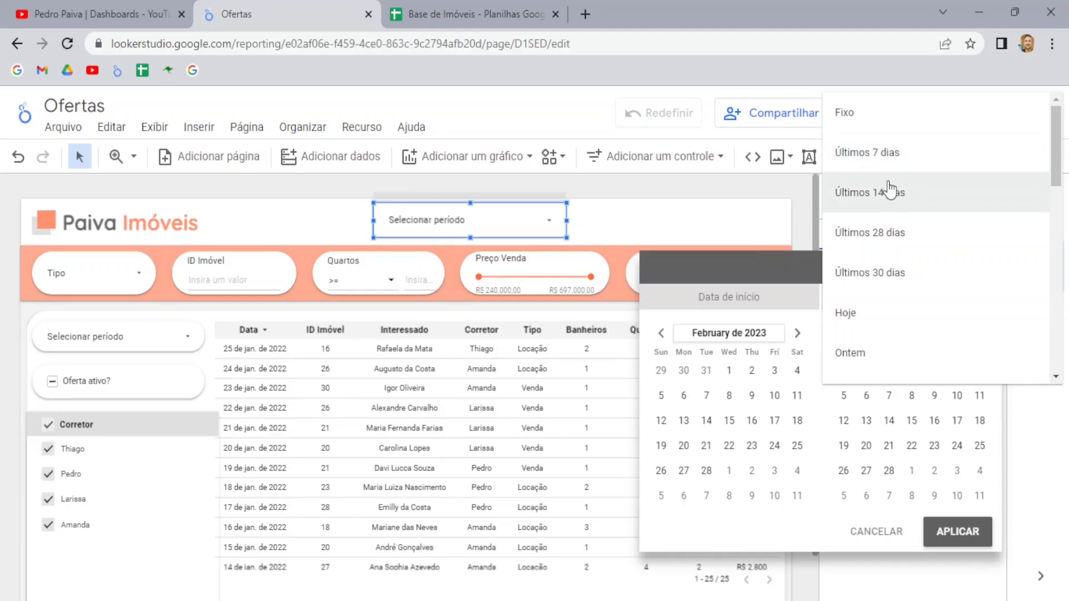
scroll(896, 285, "down", 2)
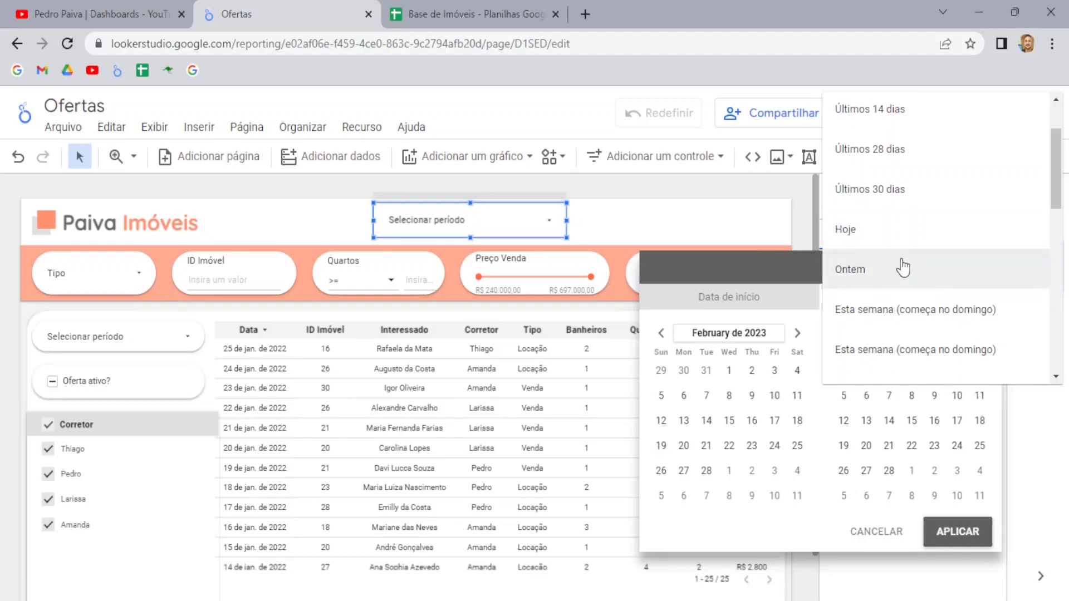
scroll(890, 261, "down", 4)
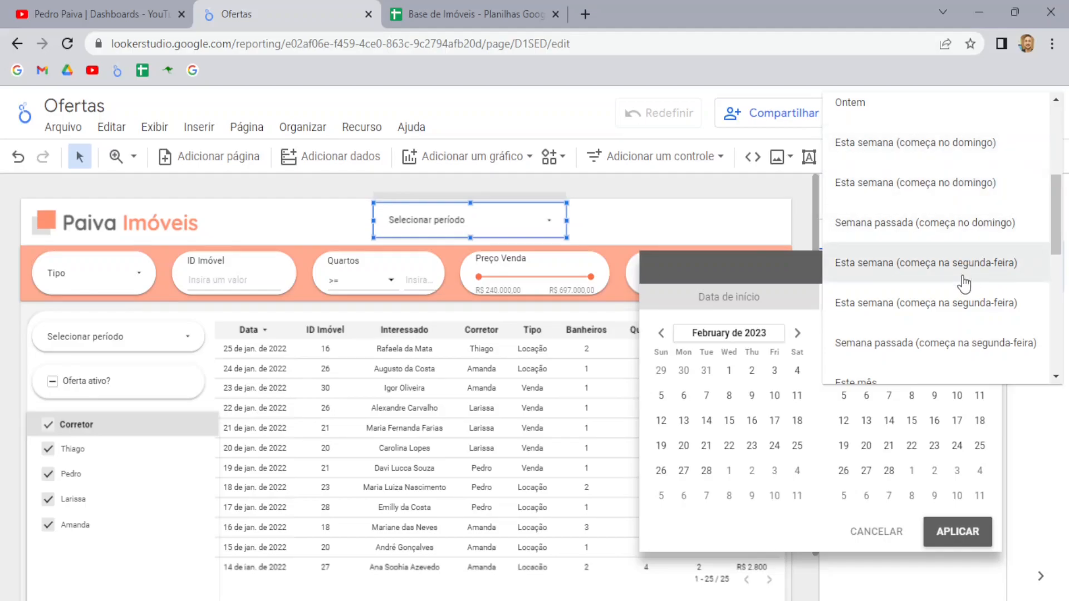
scroll(946, 220, "down", 3)
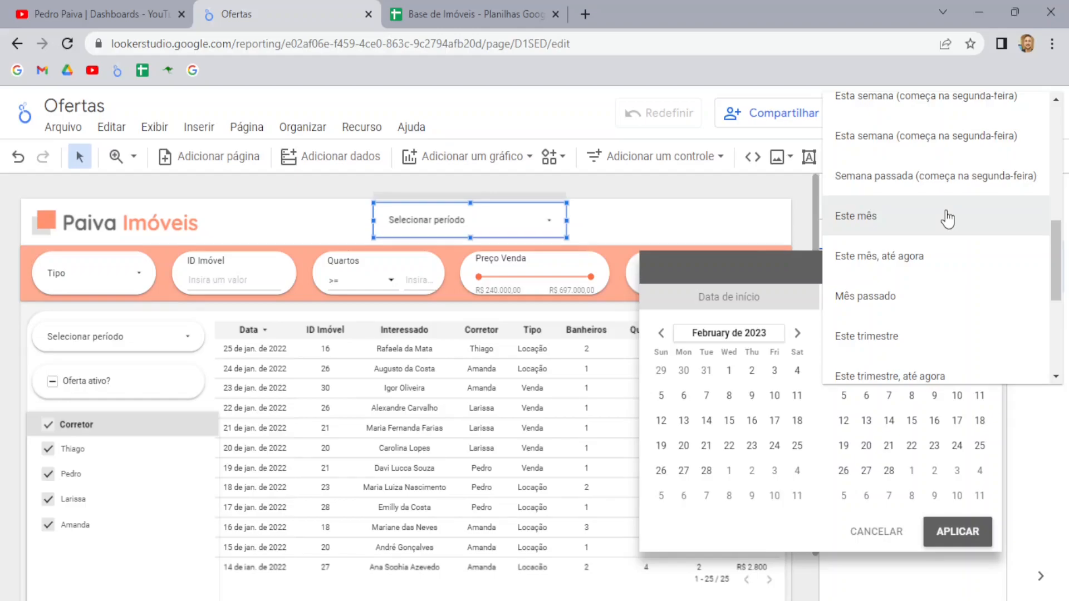
scroll(946, 220, "down", 5)
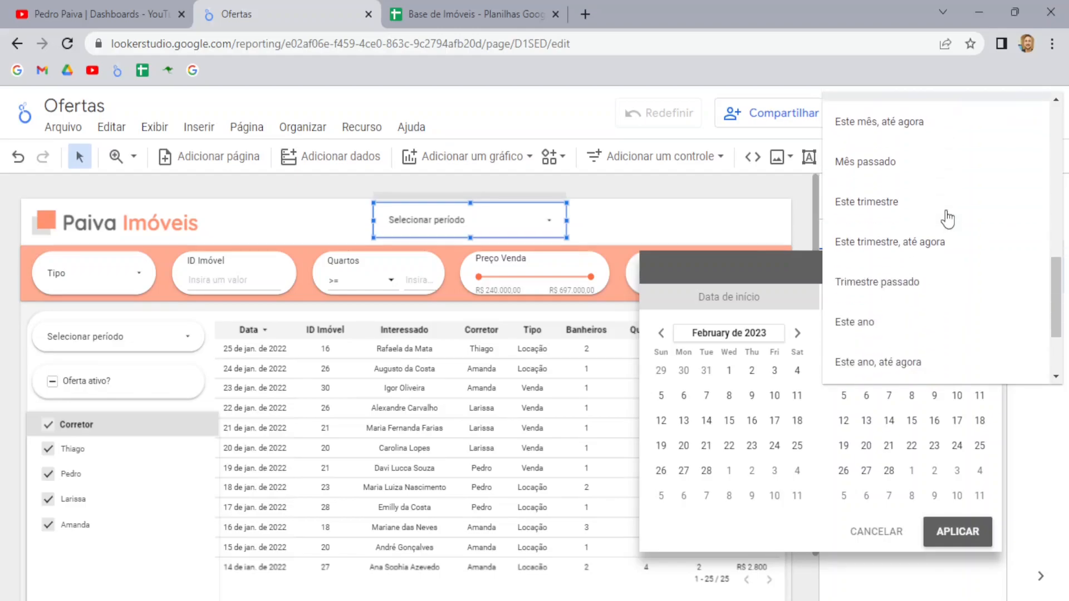
scroll(966, 240, "up", 10)
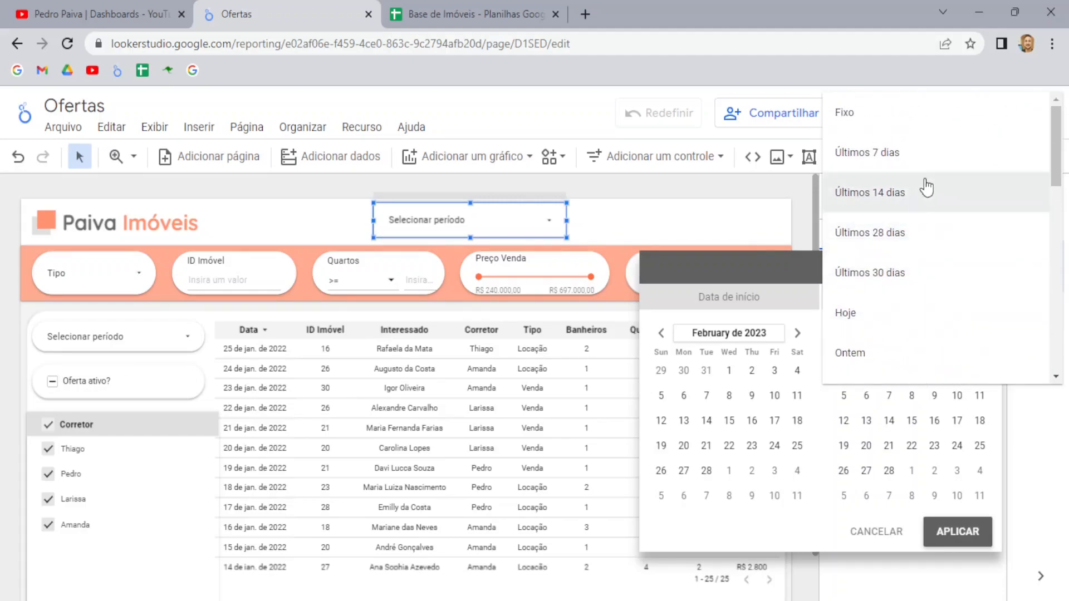
scroll(950, 202, "down", 6)
scroll(951, 201, "down", 3)
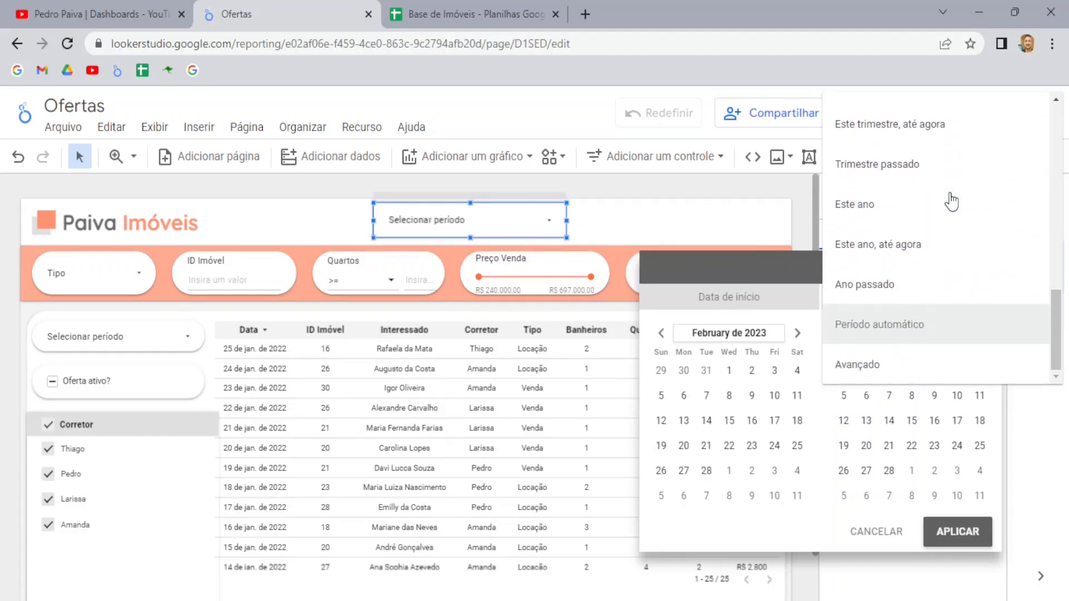
Step: Try an Avançado default period for the new period control, with the start date at Hoje Menos 72 Dias
left_click(878, 374)
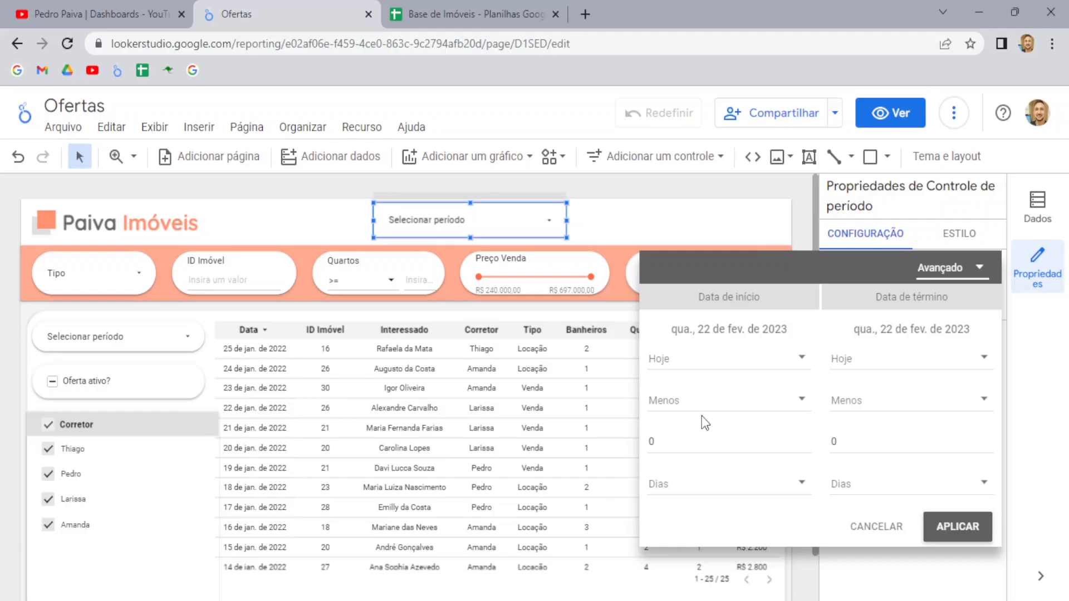
left_click(655, 440)
double_click(650, 441)
type("72")
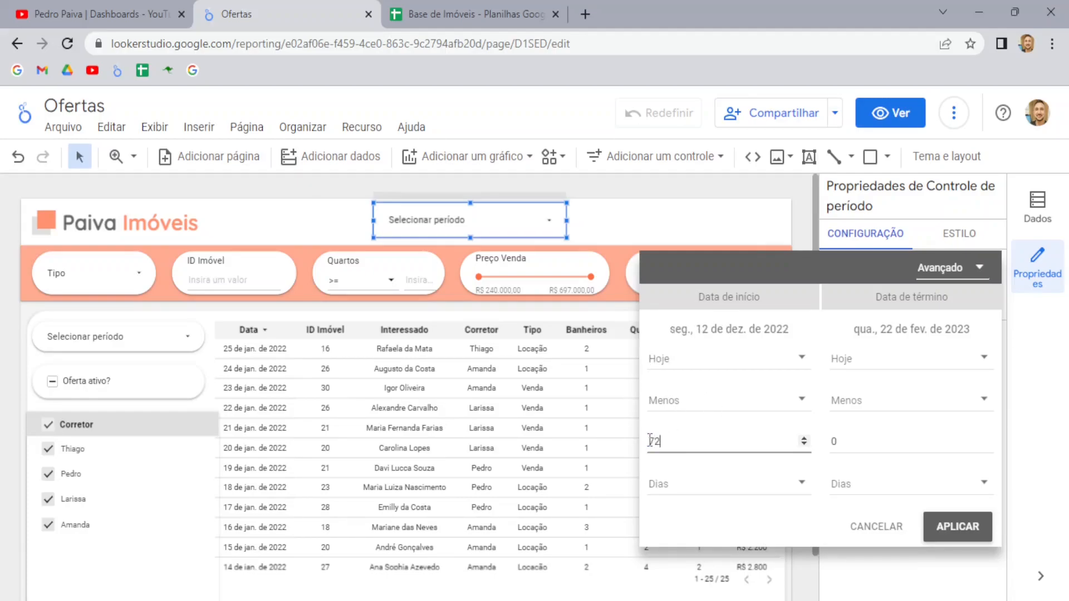
left_click(680, 509)
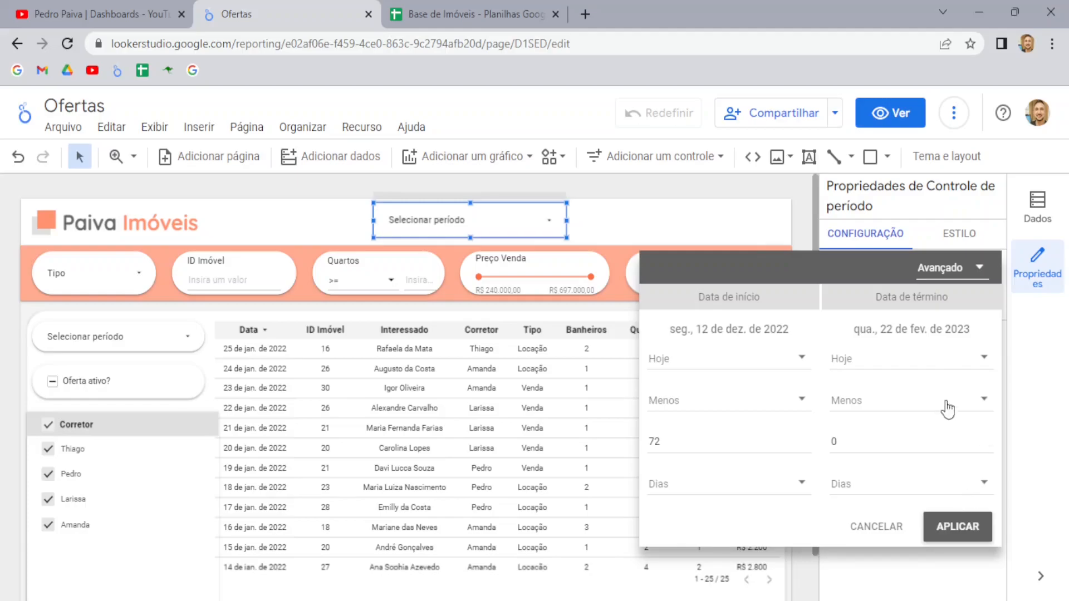
left_click(966, 530)
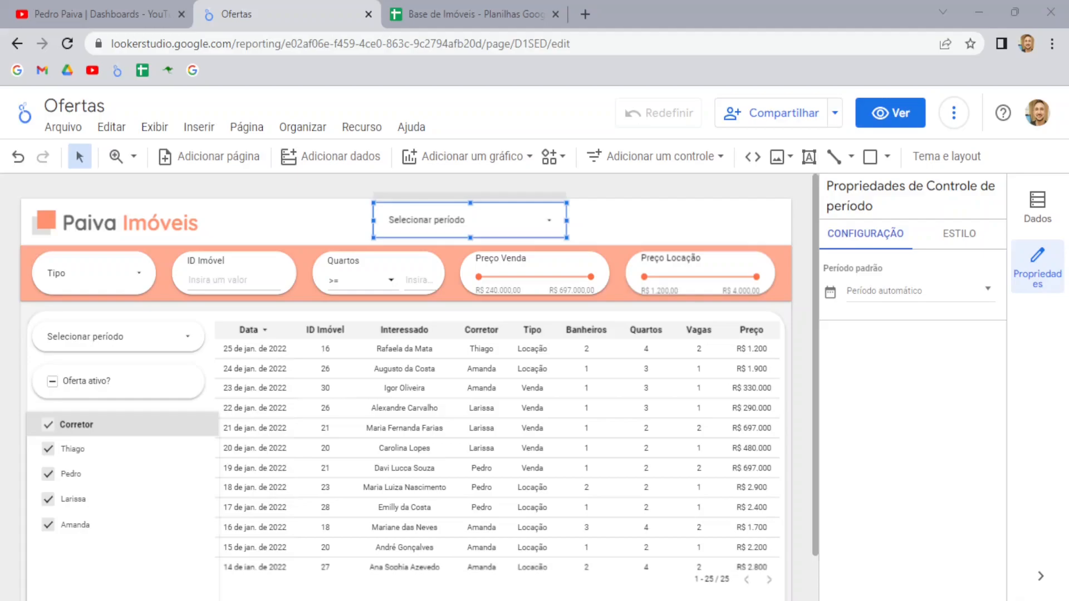
Step: Look over the control types that can be added, including Controle de dados, and switch to the YouTube channel's videos page
left_click(657, 156)
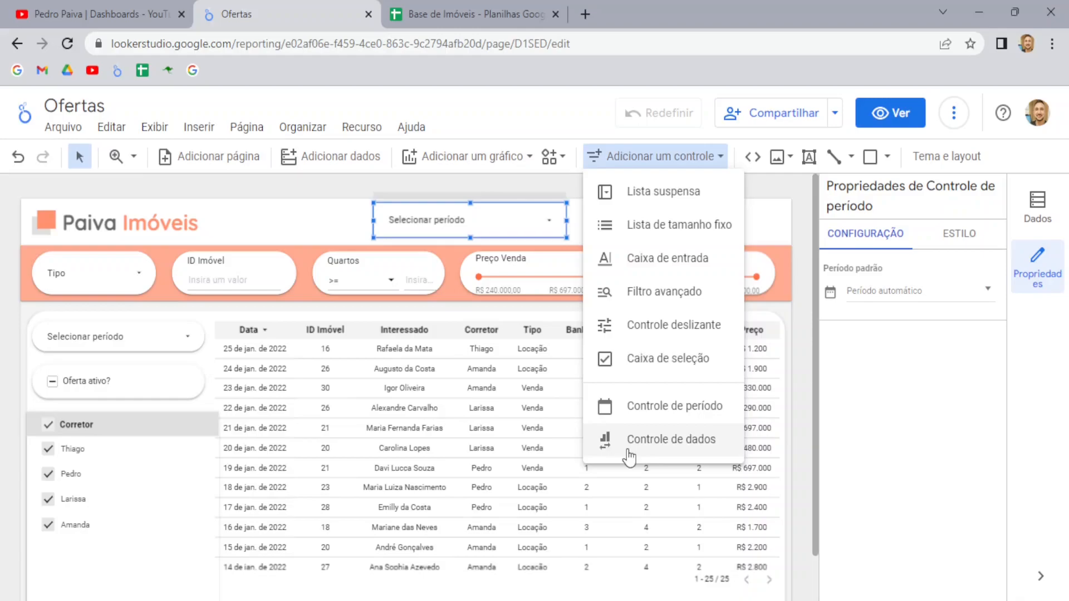
left_click(772, 189)
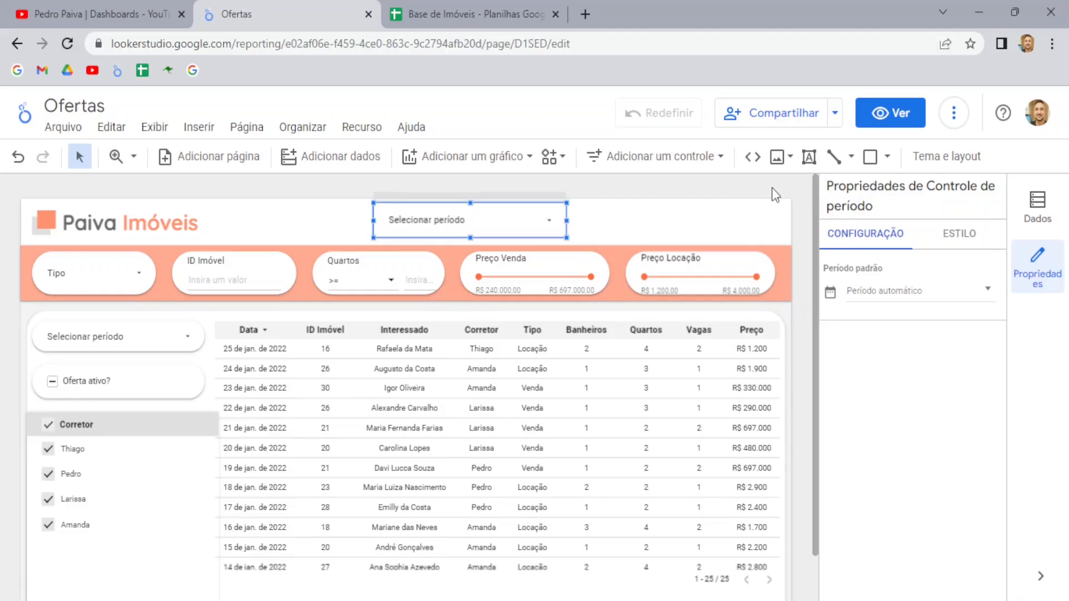
left_click(137, 1)
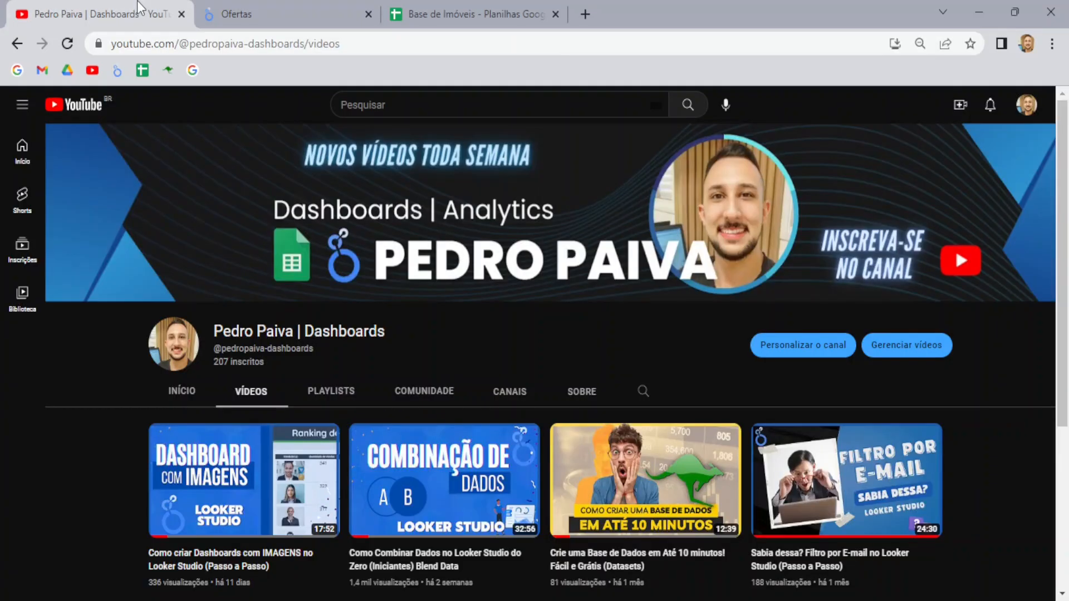